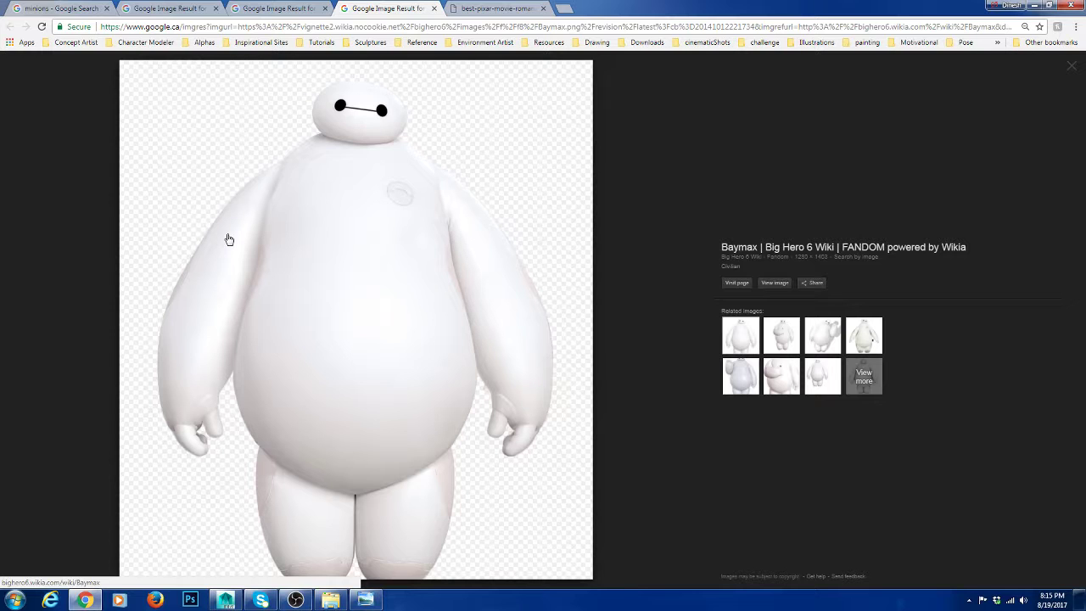
Review the Baymax and Minions reference images in the open browser pages
{"action": "key", "text": "ctrl+shift+Tab"}
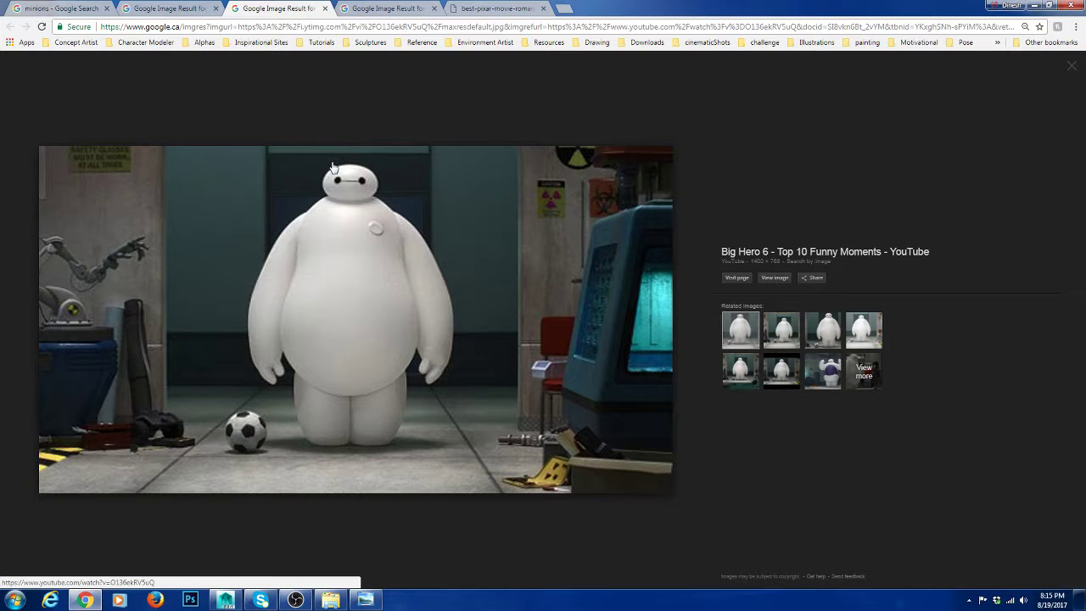
{"action": "left_click", "coordinate": [175, 7]}
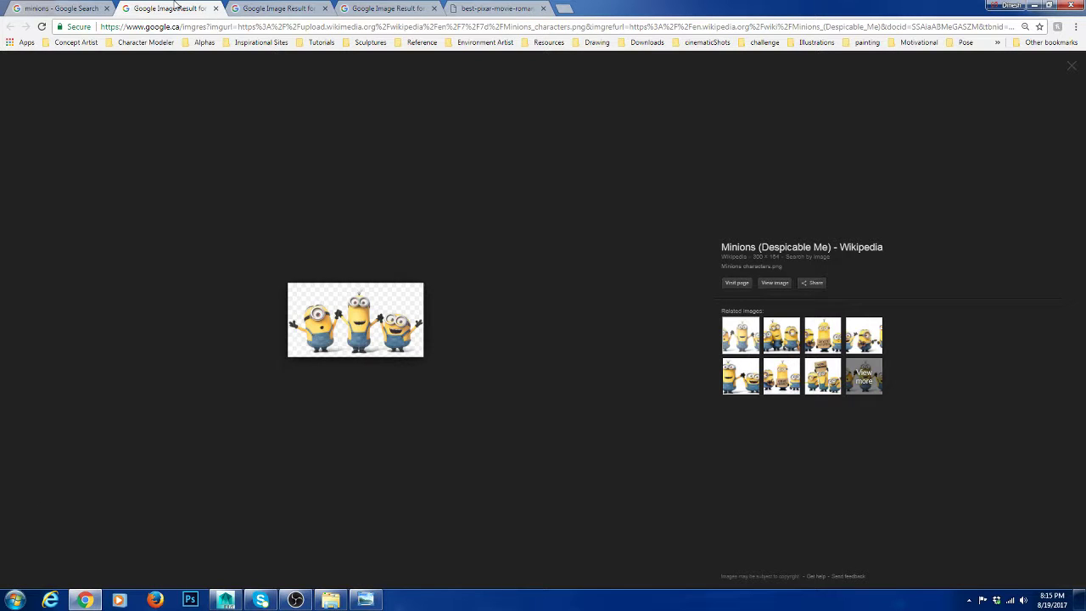
{"action": "left_click", "coordinate": [94, 9]}
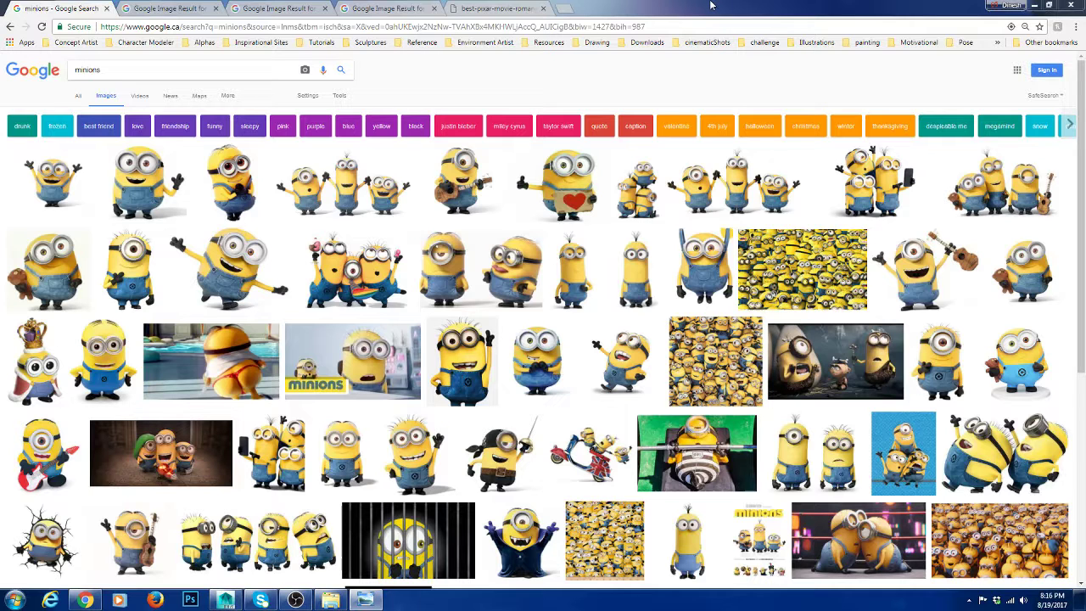
Move the browser window with the Baymax reference off to the second monitor and switch to Maya
{"action": "double_click", "coordinate": [711, 6]}
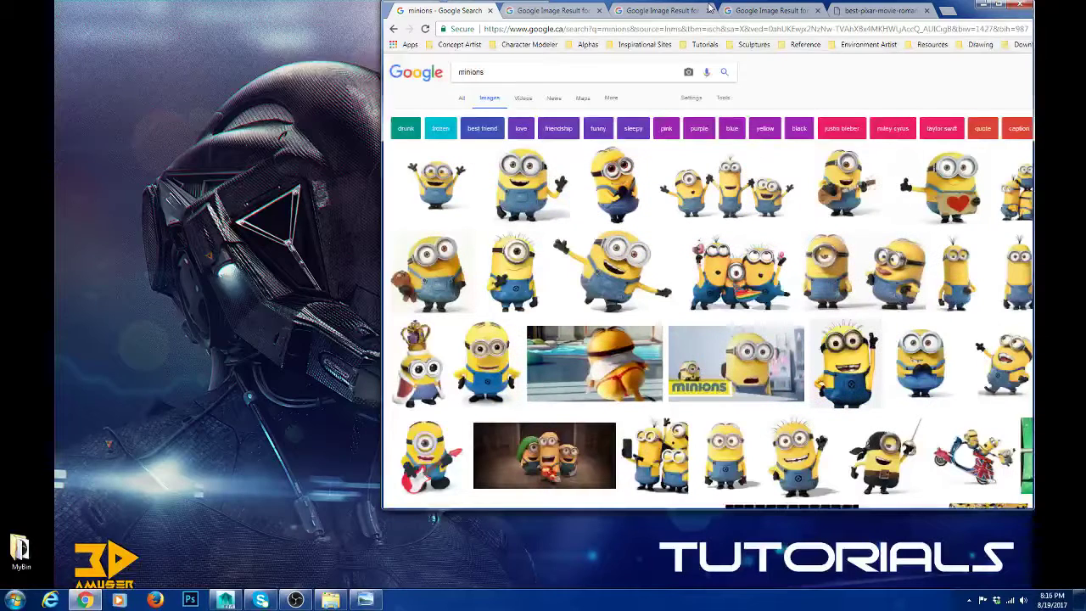
{"action": "left_click_drag", "start_coordinate": [710, 7], "coordinate": [656, 60]}
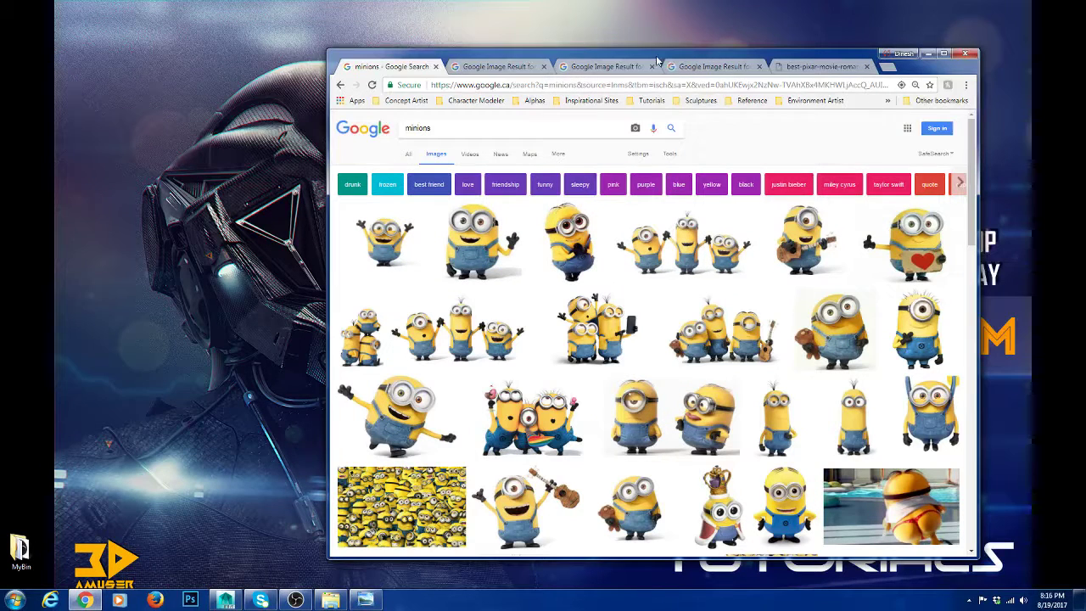
{"action": "left_click", "coordinate": [606, 66]}
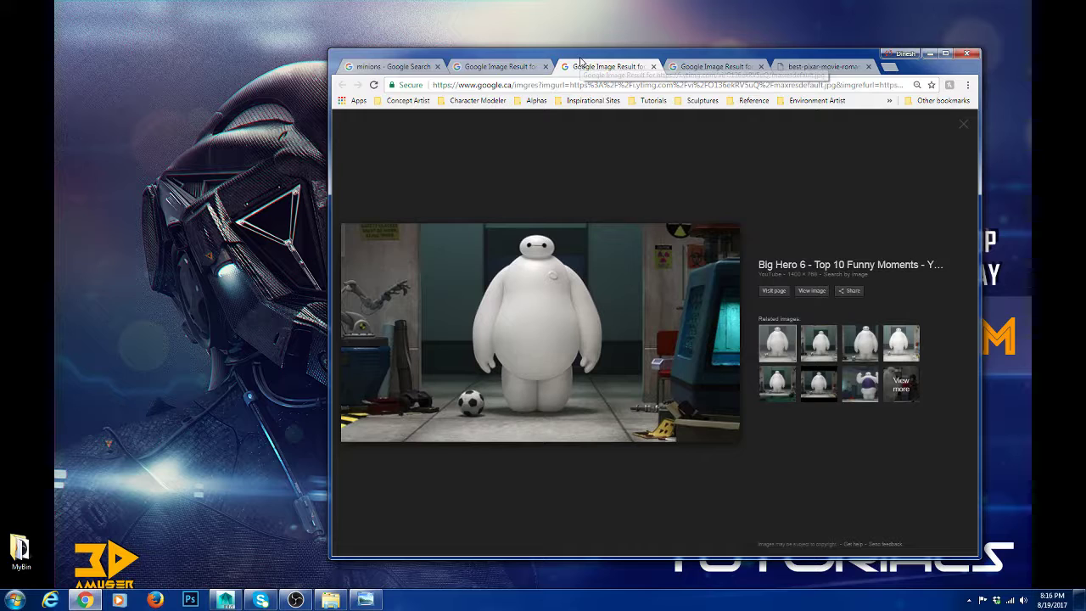
{"action": "left_click_drag", "start_coordinate": [581, 61], "coordinate": [1082, 70]}
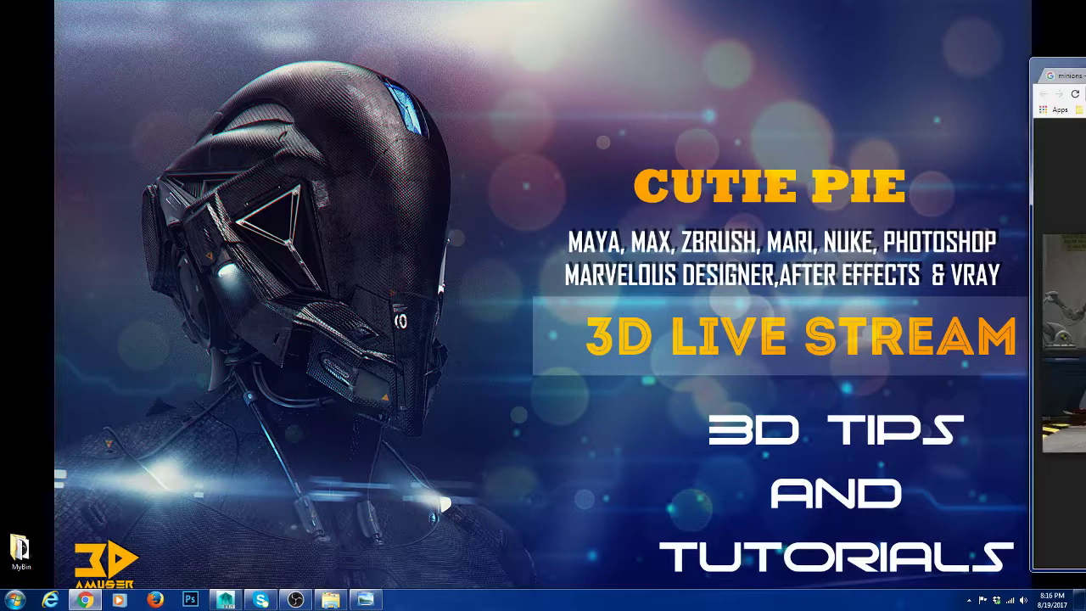
{"action": "key", "text": "super+d"}
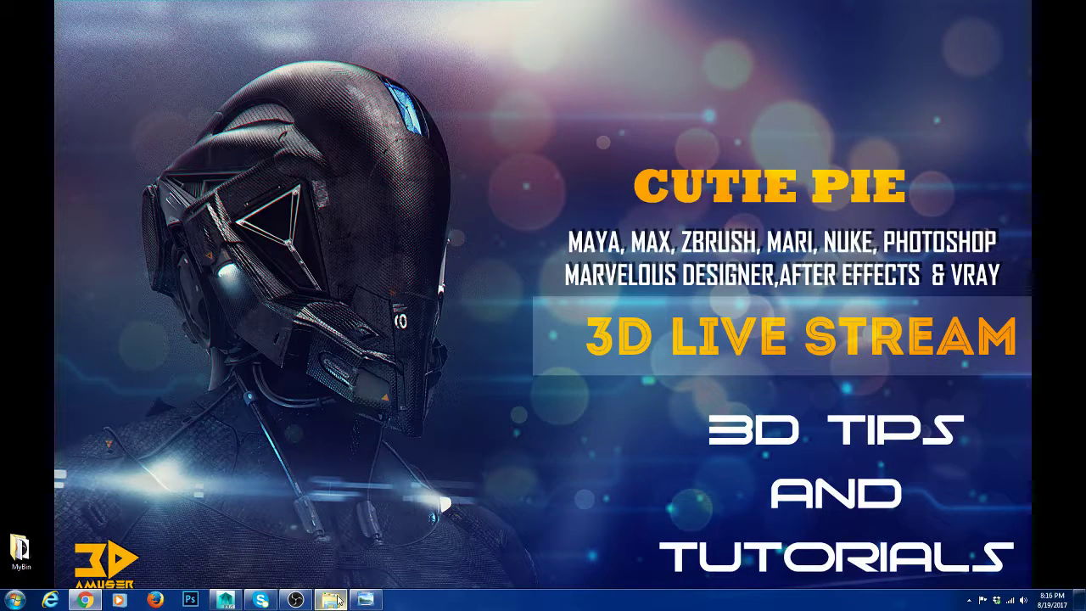
{"action": "key", "text": "alt+Tab"}
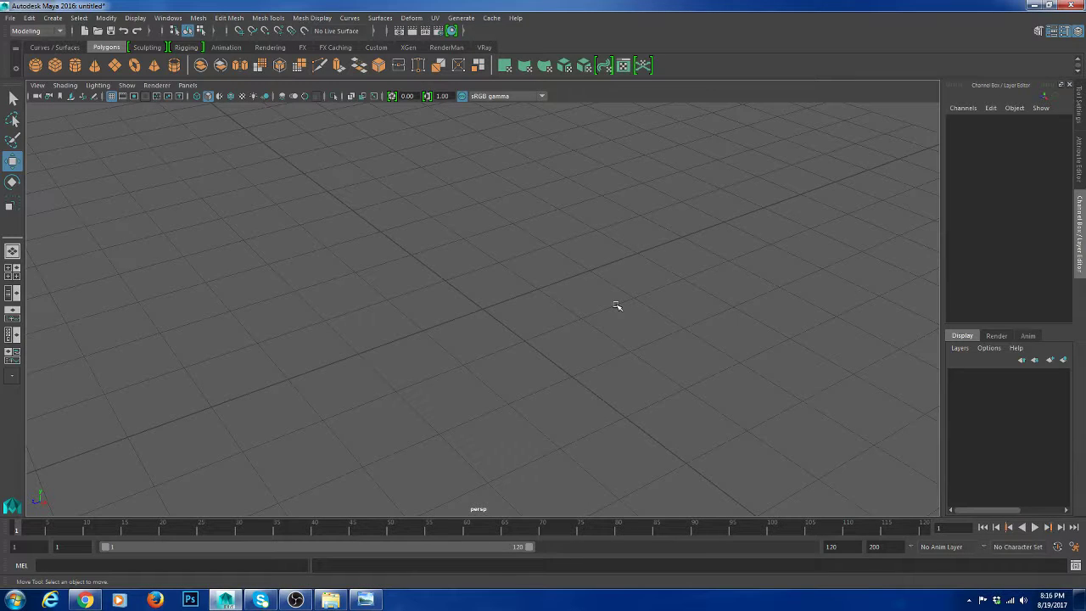
Create a polygon cylinder at the grid origin in the perspective view
{"action": "left_click_drag", "start_coordinate": [617, 306], "coordinate": [480, 252], "text": "alt"}
{"action": "scroll", "coordinate": [542, 289], "scroll_direction": "up", "scroll_amount": 5}
{"action": "scroll", "coordinate": [461, 306], "scroll_direction": "down", "scroll_amount": 5}
{"action": "left_click", "coordinate": [74, 65]}
{"action": "scroll", "coordinate": [458, 327], "scroll_direction": "up", "scroll_amount": 4}
{"action": "left_click_drag", "start_coordinate": [492, 315], "coordinate": [516, 294], "text": "alt"}
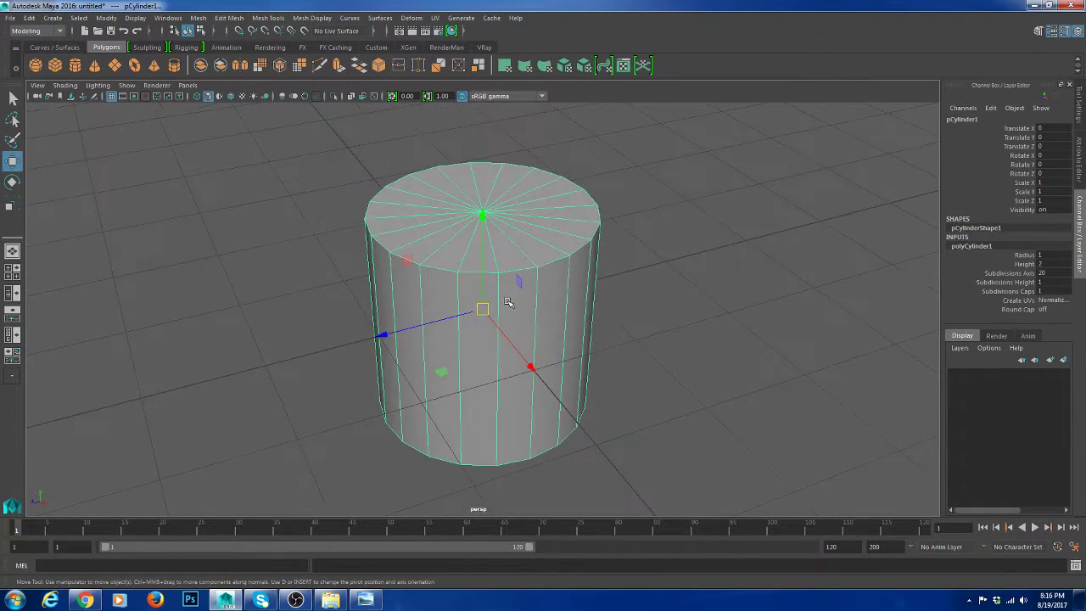
Select the cylinder's top and bottom rim edge loops, then return to object selection
{"action": "key", "text": "F10"}
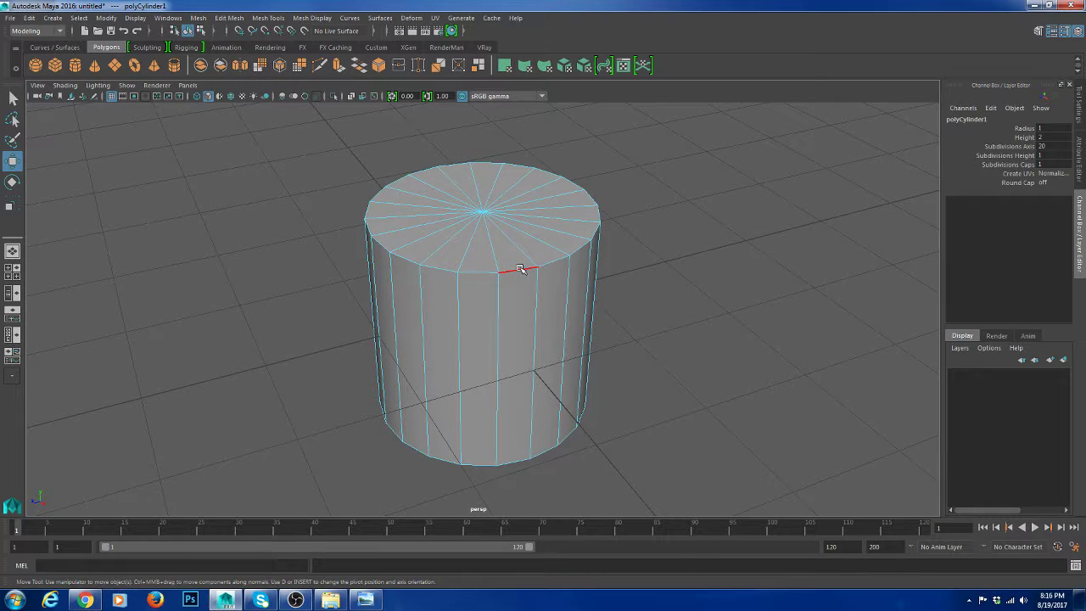
{"action": "double_click", "coordinate": [521, 269]}
{"action": "left_click_drag", "start_coordinate": [521, 269], "coordinate": [645, 257], "text": "alt"}
{"action": "double_click", "coordinate": [517, 431], "text": "shift"}
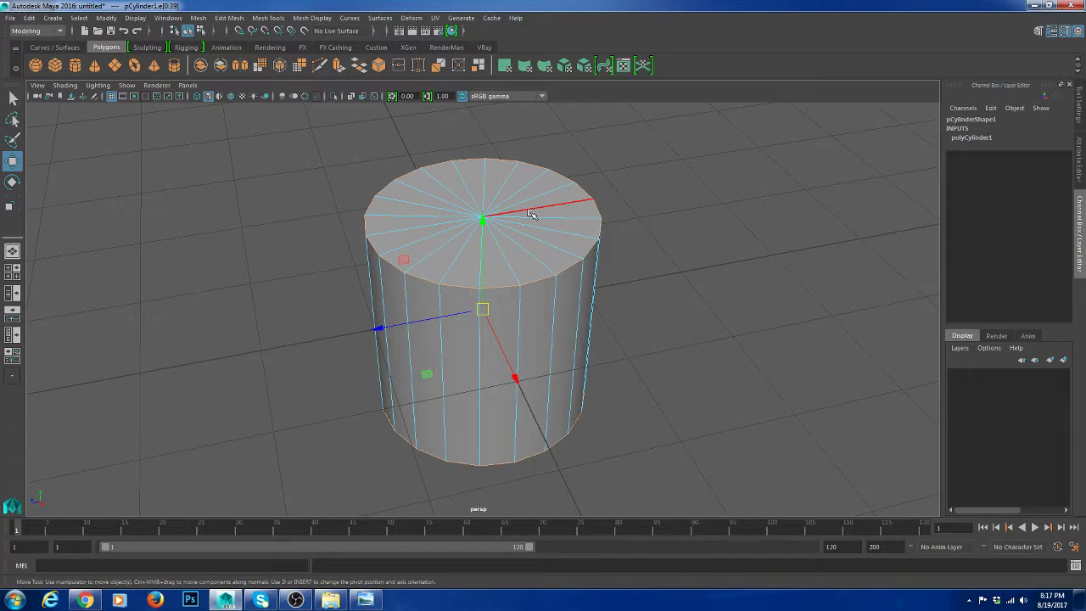
{"action": "key", "text": "F8"}
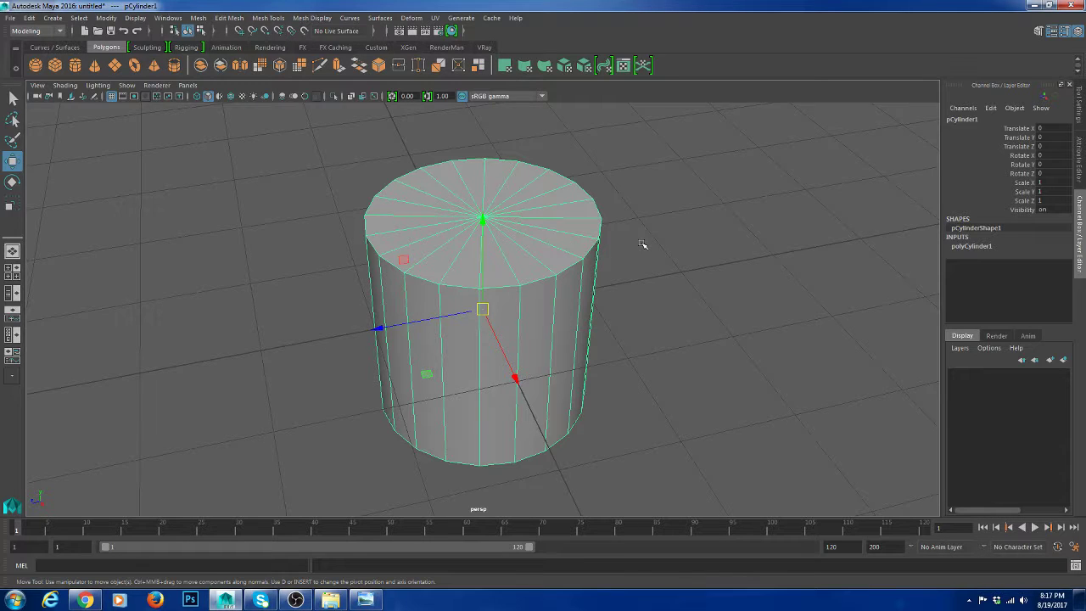
{"action": "left_click_drag", "start_coordinate": [642, 245], "coordinate": [642, 282], "text": "alt"}
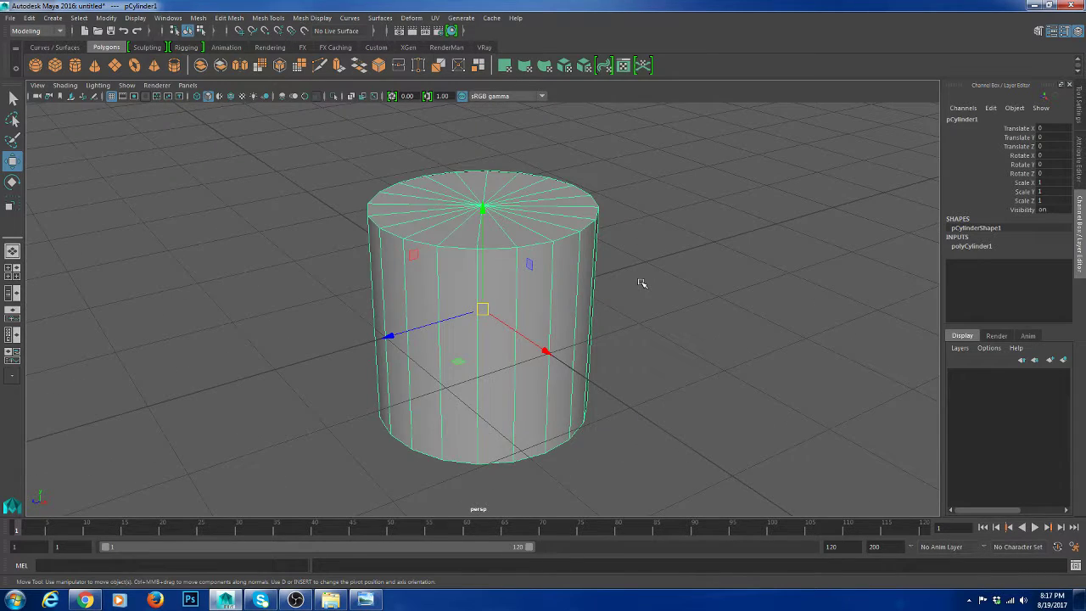
{"action": "right_click_drag", "start_coordinate": [642, 282], "coordinate": [532, 280], "text": "alt"}
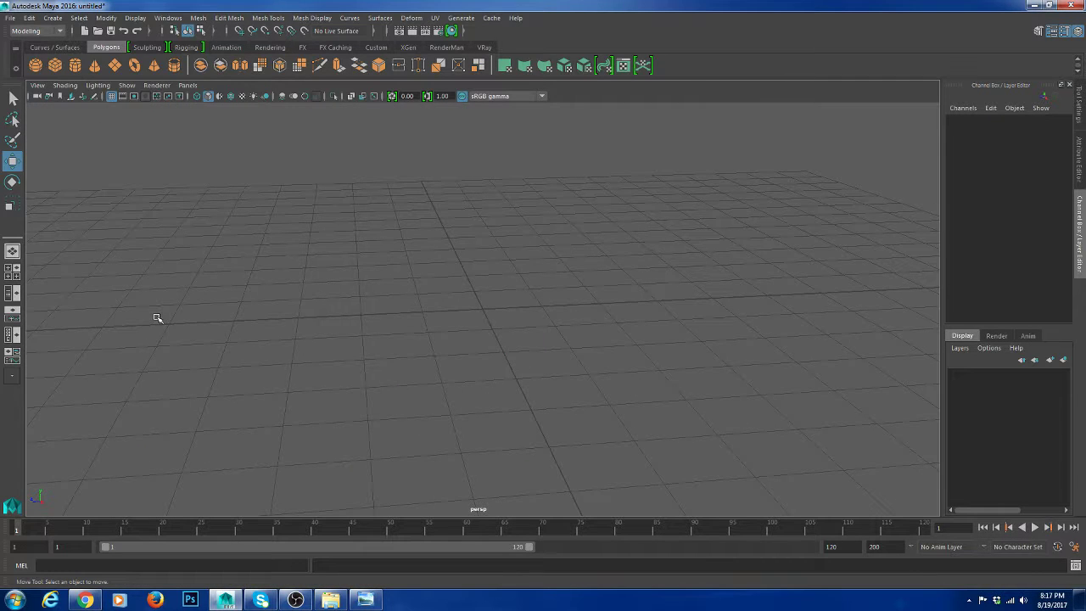
Create a polygon cylinder in the side view, scale it uniformly to about 1.4 and raise it to about 17 units in Y
{"action": "key", "text": "space"}
{"action": "key", "text": "space"}
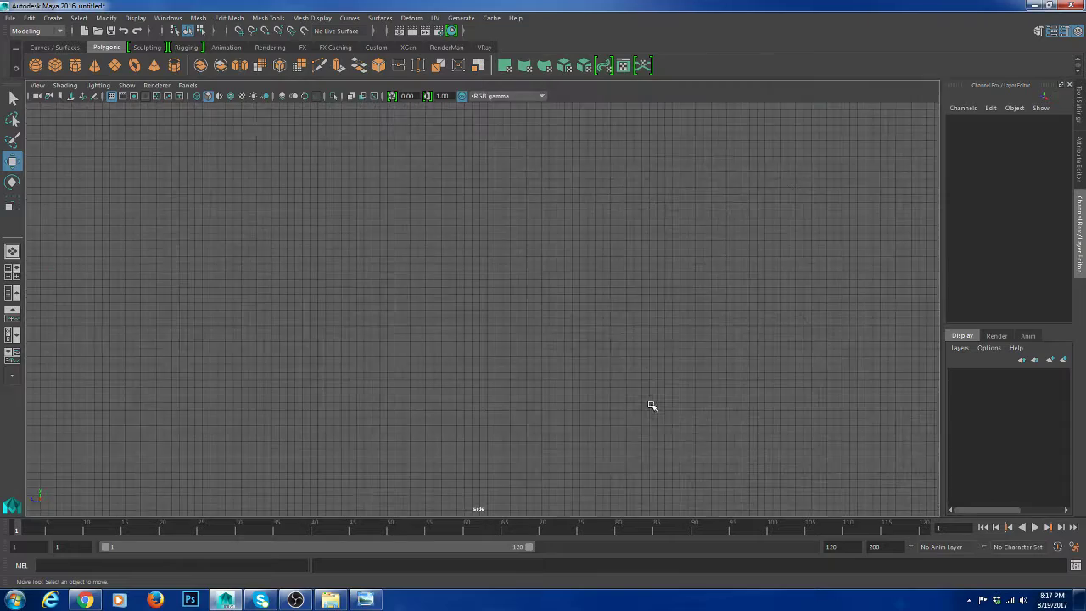
{"action": "key", "text": "space"}
{"action": "key", "text": "space"}
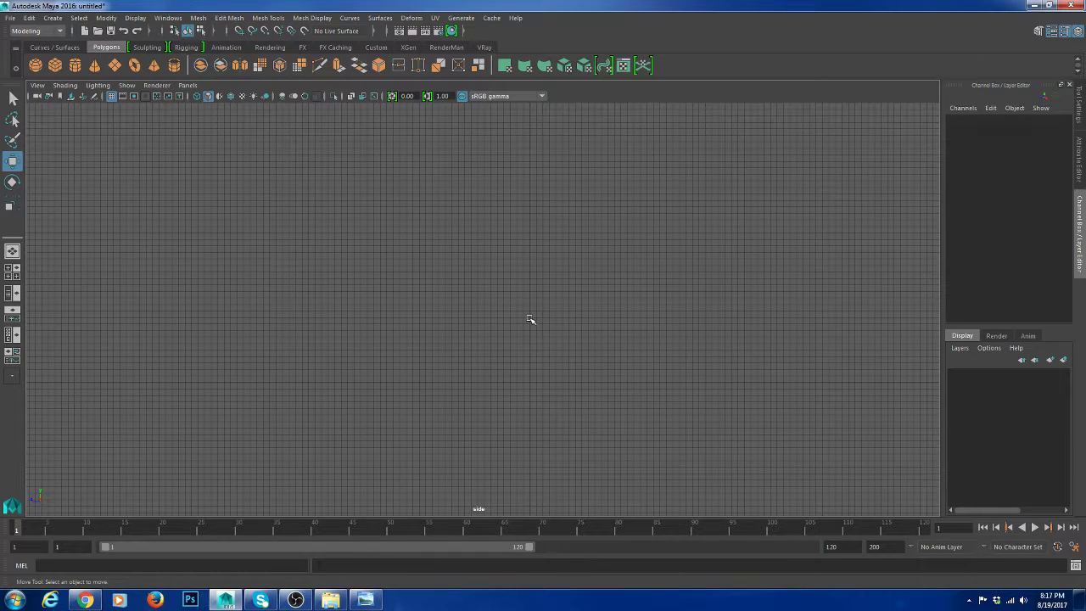
{"action": "key", "text": "g"}
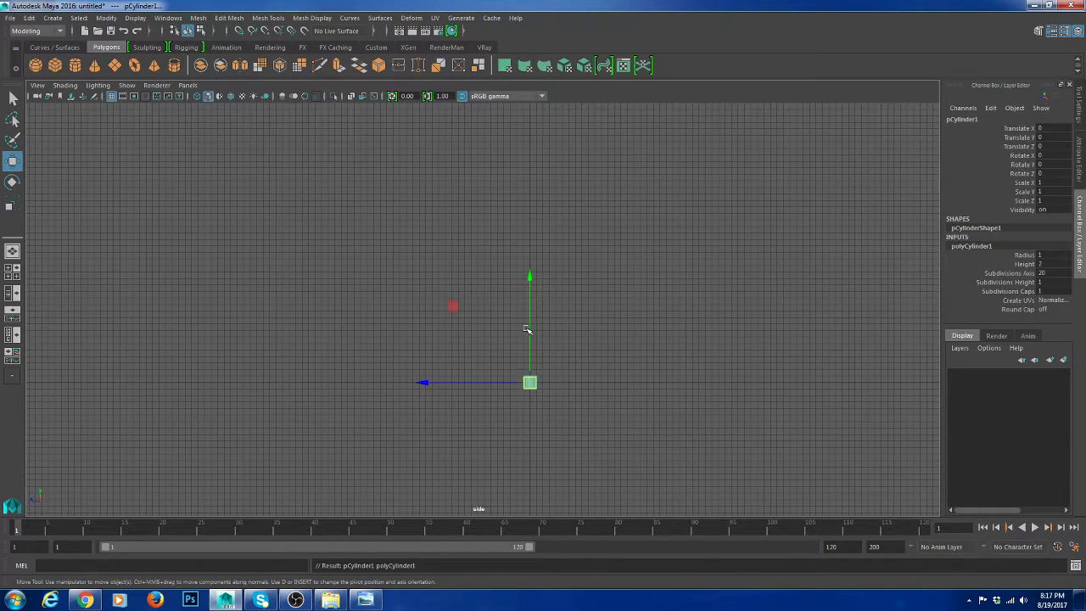
{"action": "left_click_drag", "start_coordinate": [526, 330], "coordinate": [533, 282]}
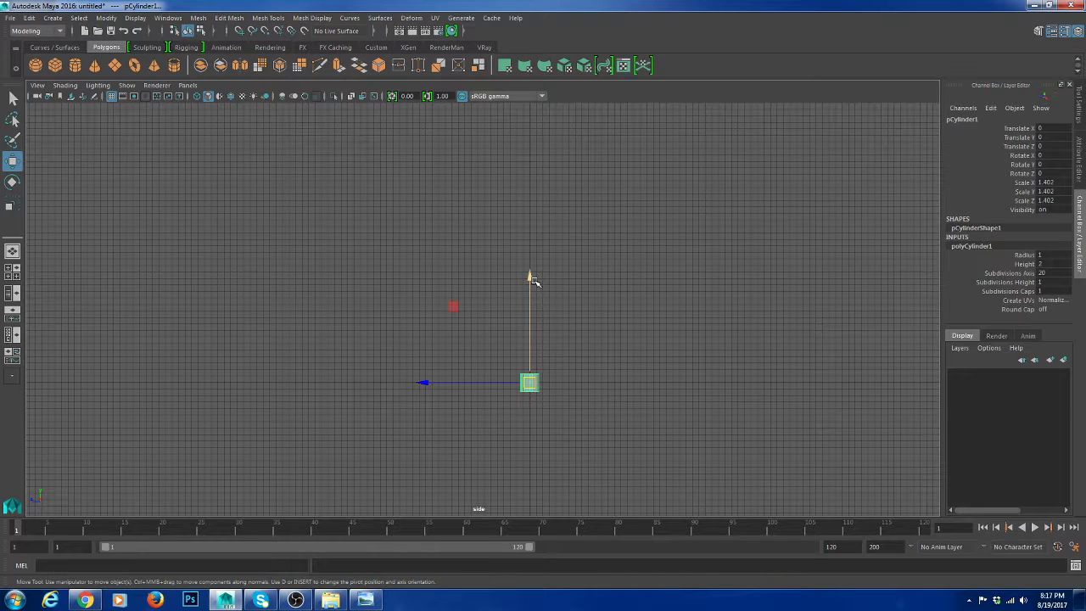
{"action": "key", "text": "f"}
Rotate the cylinder to about -75.8 degrees in X and stretch it to a scale of about 1.92, 3.57, 1.92
{"action": "key", "text": "e"}
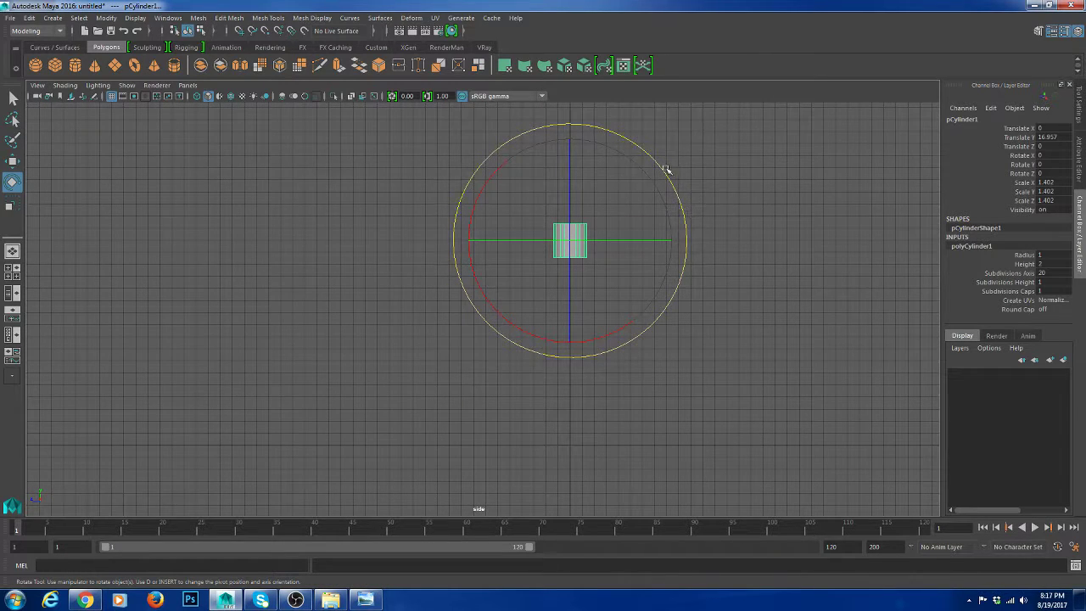
{"action": "left_click_drag", "start_coordinate": [647, 156], "coordinate": [624, 309]}
{"action": "left_click_drag", "start_coordinate": [681, 281], "coordinate": [758, 206]}
{"action": "key", "text": "r"}
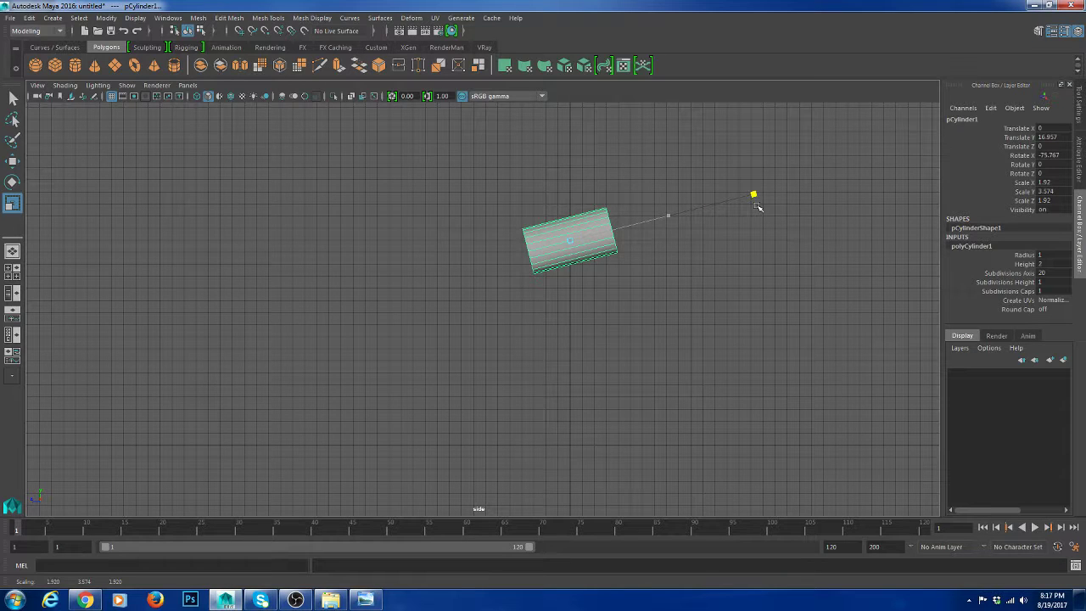
{"action": "key", "text": "w"}
Add a second polygon cylinder below the tilted one, scaled uniformly to about 2.2 and placed at about 10.9 units in Y
{"action": "scroll", "coordinate": [639, 266], "scroll_direction": "up", "scroll_amount": 2}
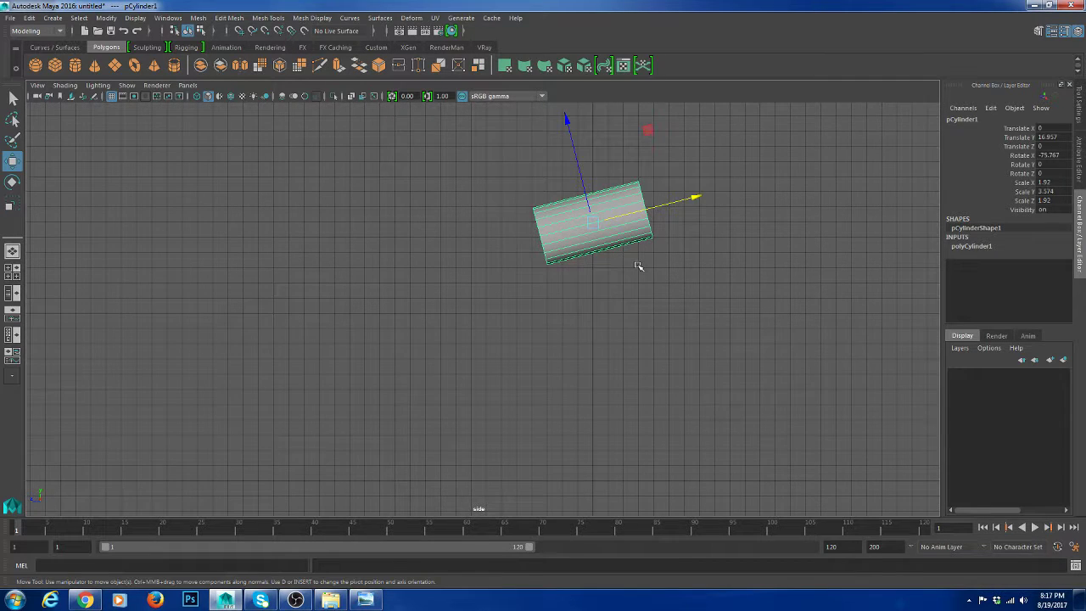
{"action": "middle_click_drag", "start_coordinate": [639, 267], "coordinate": [565, 256], "text": "alt"}
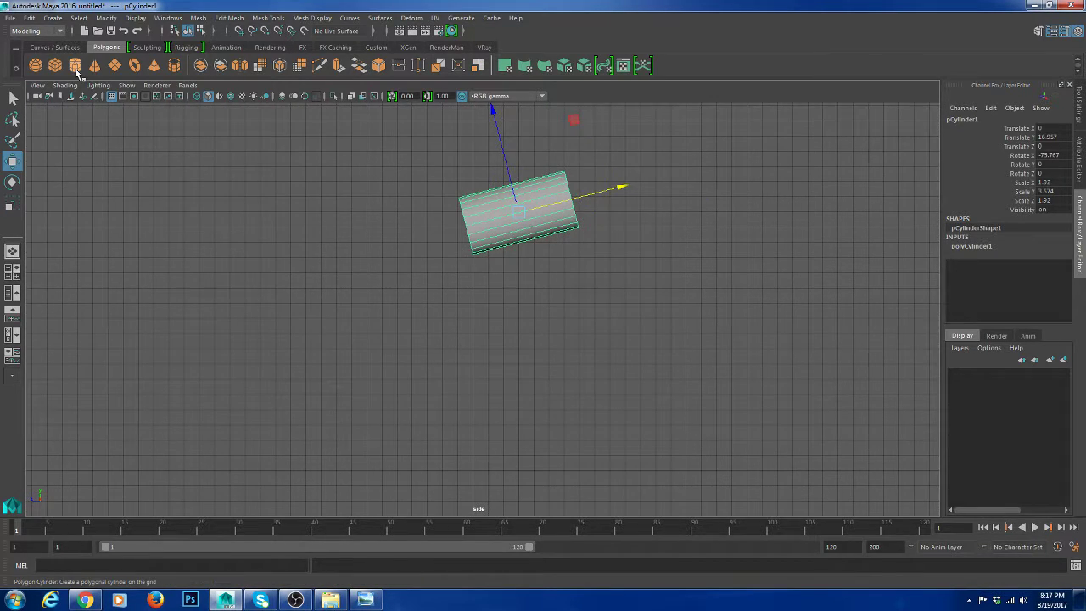
{"action": "left_click", "coordinate": [75, 67]}
{"action": "key", "text": "r"}
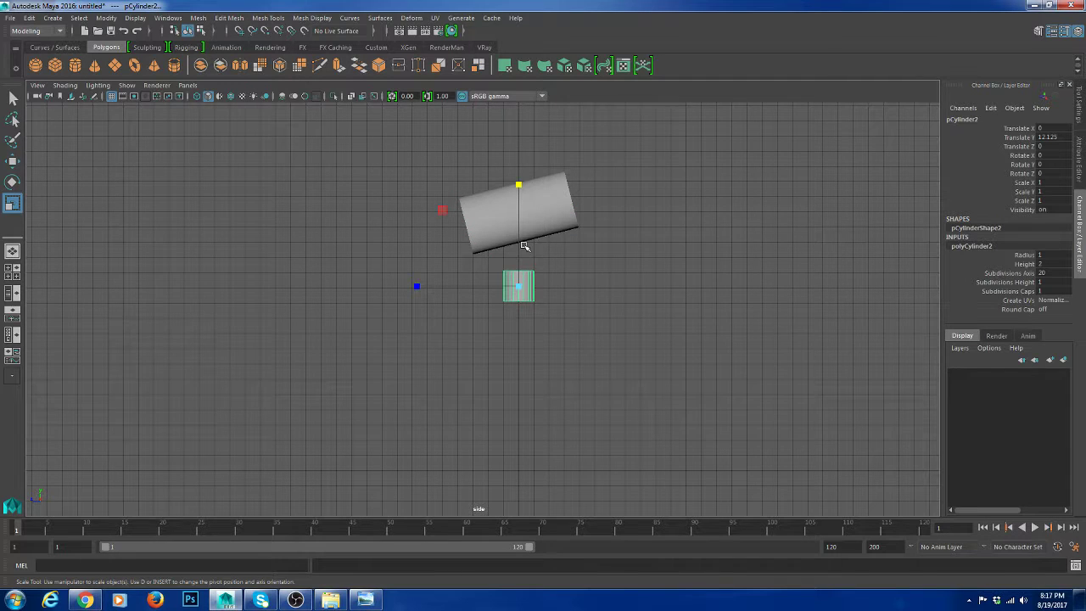
{"action": "left_click_drag", "start_coordinate": [518, 286], "coordinate": [450, 300]}
{"action": "key", "text": "w"}
{"action": "left_click", "coordinate": [519, 187]}
{"action": "key", "text": "ctrl+z"}
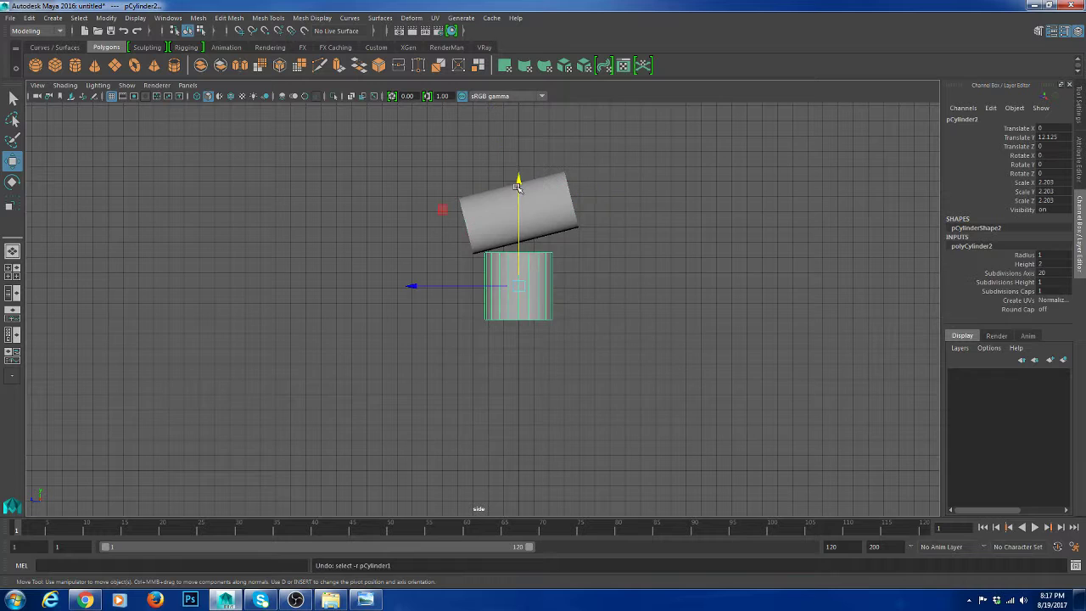
{"action": "mouse_move", "coordinate": [519, 185]}
{"action": "left_mouse_down"}
{"action": "mouse_move", "coordinate": [520, 156]}
{"action": "mouse_move", "coordinate": [522, 202]}
{"action": "left_mouse_up"}
Delete the top cap faces of the lower cylinder
{"action": "right_click_drag", "start_coordinate": [526, 309], "coordinate": [526, 361]}
{"action": "left_click_drag", "start_coordinate": [477, 262], "coordinate": [591, 292]}
{"action": "left_click_drag", "start_coordinate": [453, 310], "coordinate": [733, 429], "text": "ctrl"}
{"action": "scroll", "coordinate": [753, 205], "scroll_direction": "up", "scroll_amount": 1}
{"action": "key", "text": "space"}
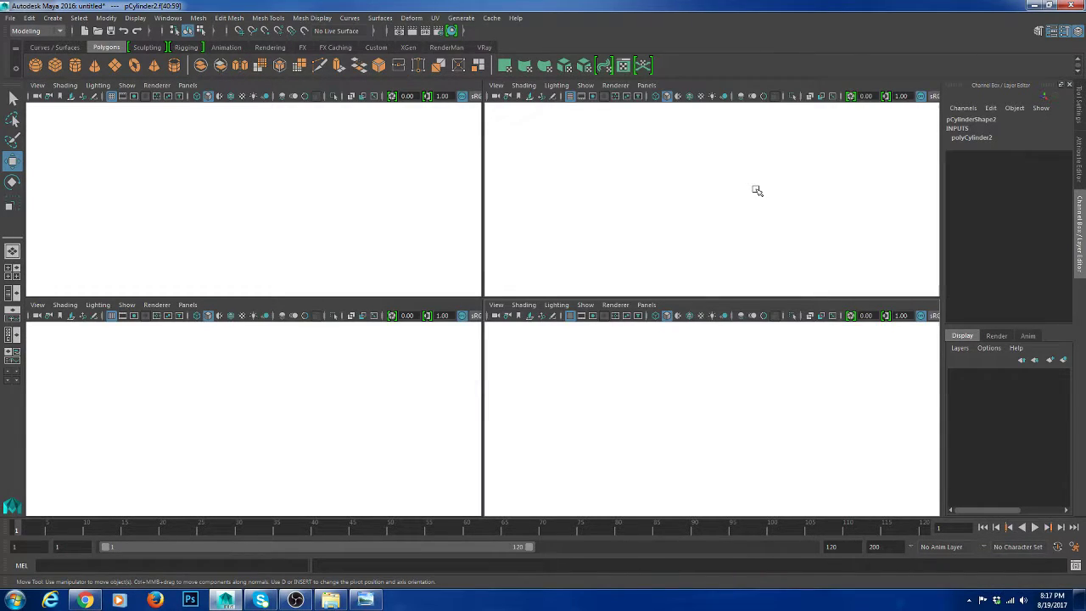
{"action": "key", "text": "space"}
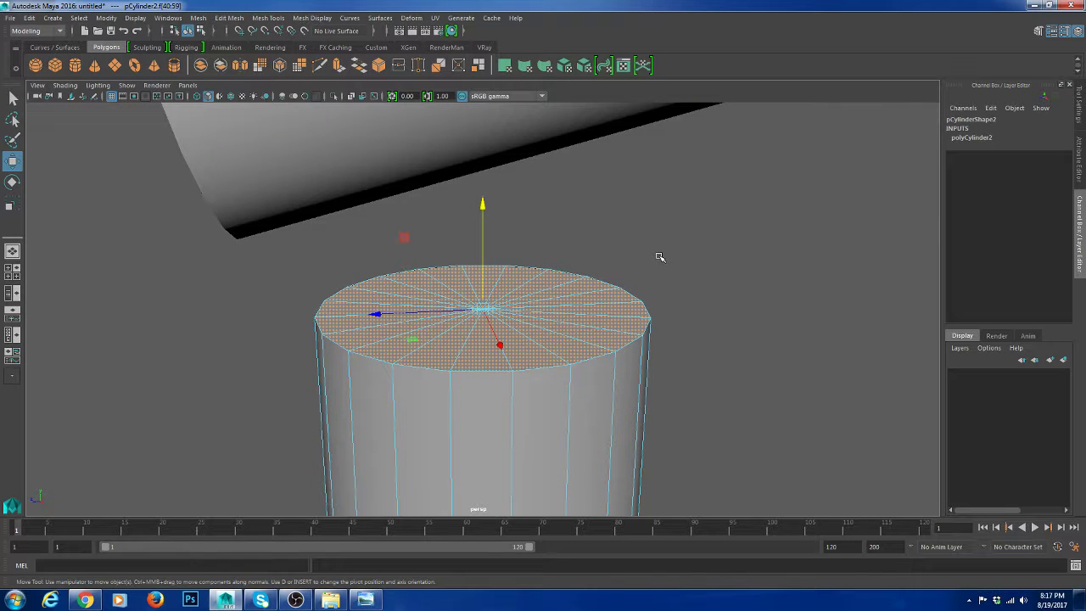
{"action": "key", "text": "Delete"}
Extrude the lower cylinder's open top border edges and scale them inward to form a flat rim
{"action": "scroll", "coordinate": [660, 257], "scroll_direction": "down", "scroll_amount": 3}
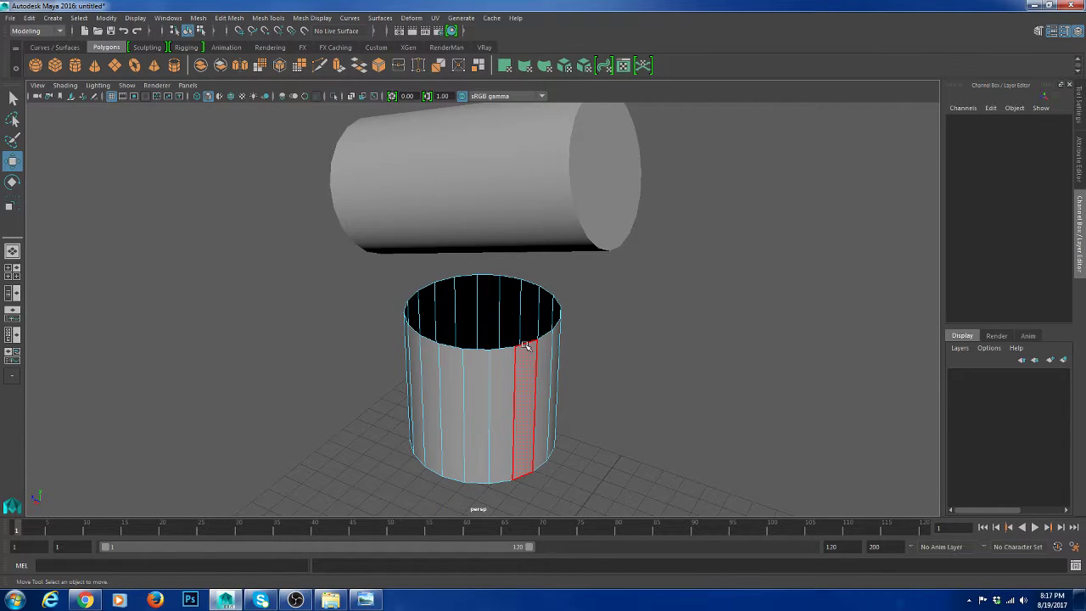
{"action": "double_click", "coordinate": [524, 343]}
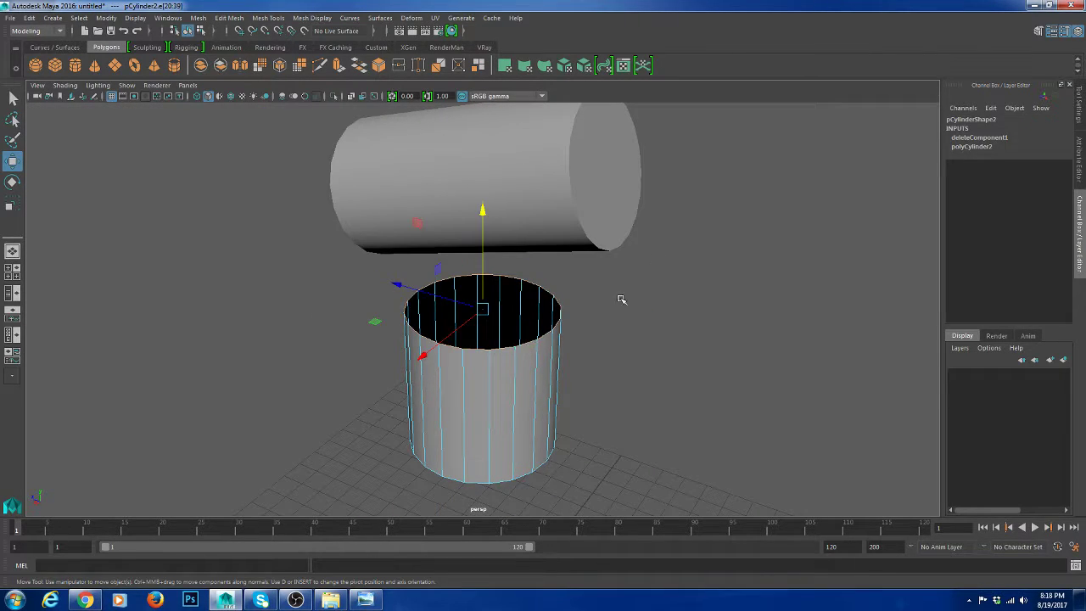
{"action": "right_click", "coordinate": [647, 260], "text": "shift"}
{"action": "right_click_drag", "start_coordinate": [647, 260], "coordinate": [650, 291]}
{"action": "key", "text": "r"}
{"action": "left_click_drag", "start_coordinate": [485, 310], "coordinate": [504, 332]}
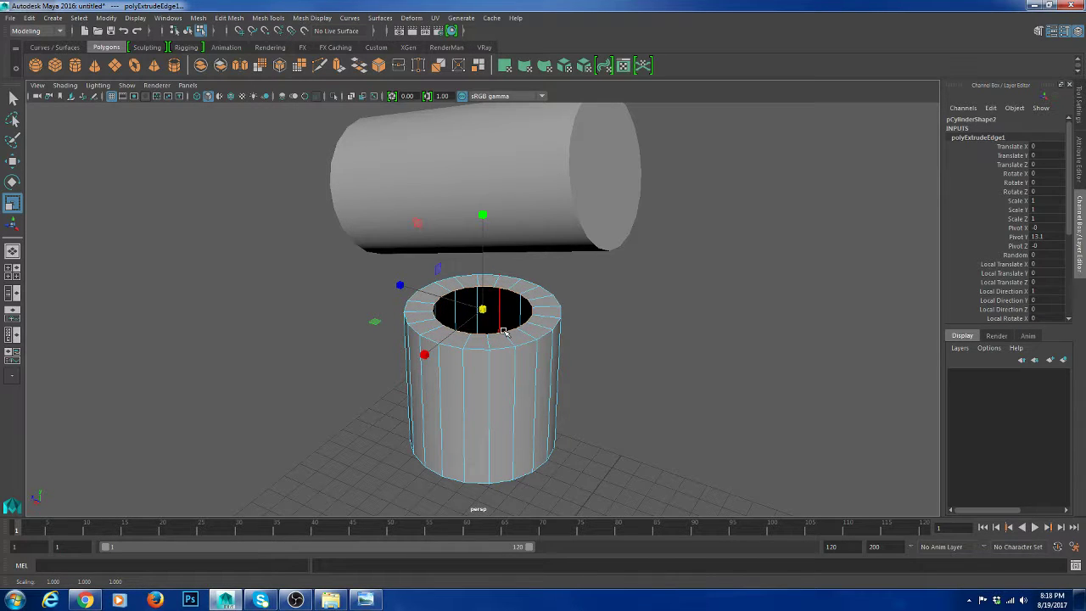
Extrude the inner rim edges straight up into the tilted cylinder to form a narrower neck
{"action": "key", "text": "ctrl+e"}
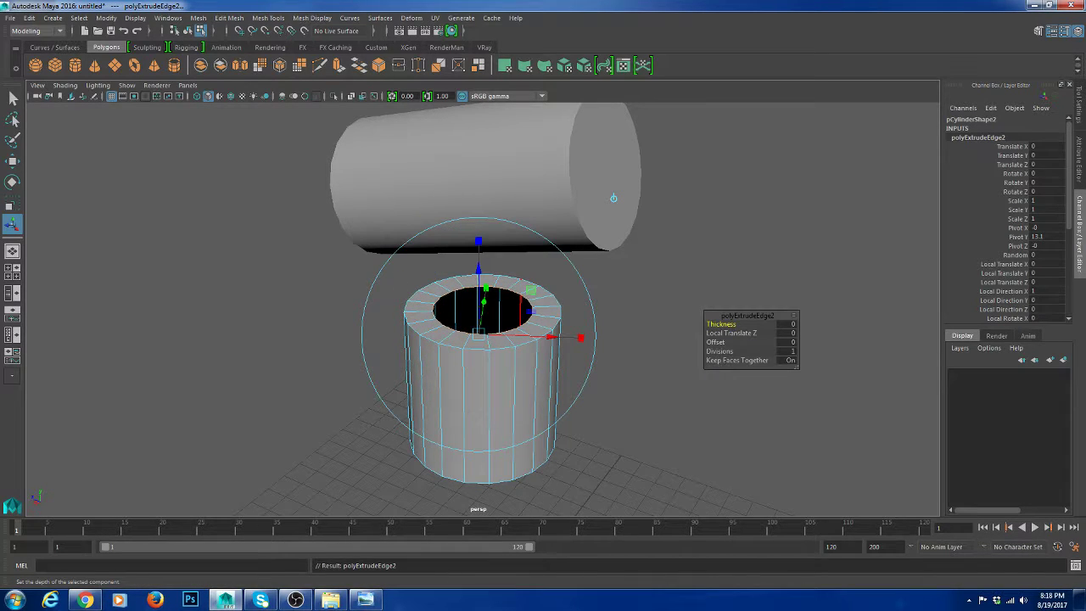
{"action": "key", "text": "w"}
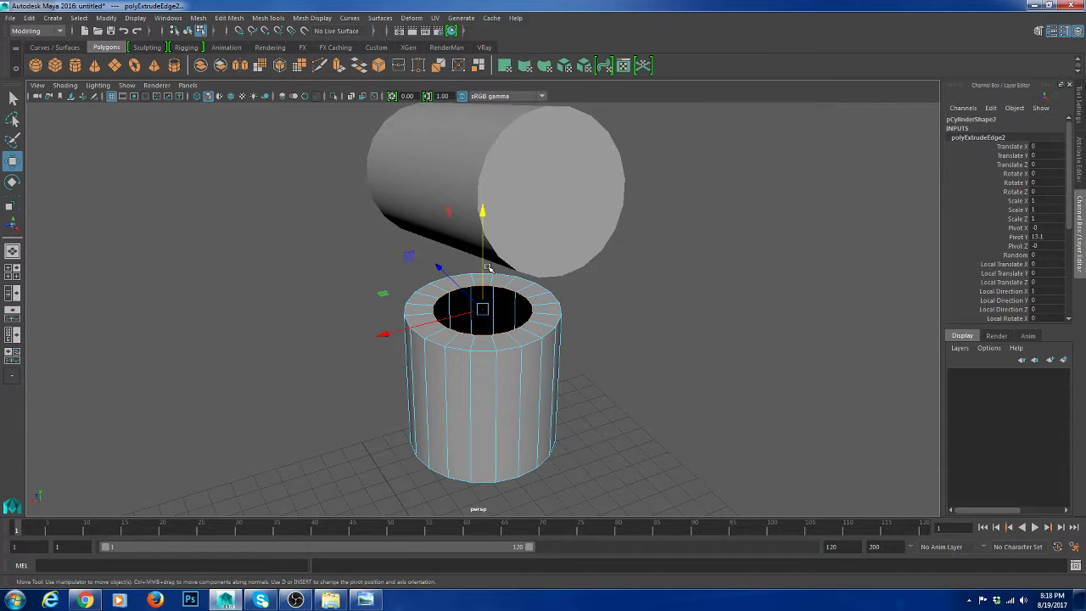
{"action": "left_click_drag", "start_coordinate": [483, 213], "coordinate": [479, 149]}
{"action": "scroll", "coordinate": [480, 149], "scroll_direction": "down", "scroll_amount": 4}
{"action": "left_click_drag", "start_coordinate": [492, 203], "coordinate": [586, 174], "text": "alt"}
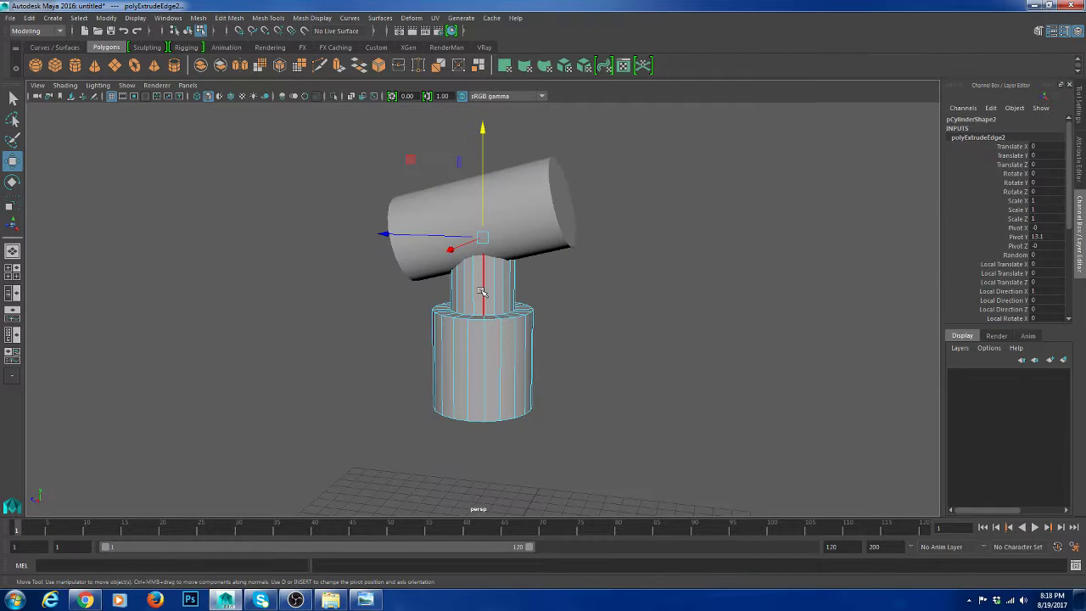
Lengthen the lower cylinder by moving its bottom vertices down in the side view, and raise the whole cylinder to about 12.2 units in Y
{"action": "key", "text": "F8"}
{"action": "left_click", "coordinate": [599, 261]}
{"action": "scroll", "coordinate": [594, 280], "scroll_direction": "down", "scroll_amount": 6}
{"action": "mouse_move", "coordinate": [540, 346]}
{"action": "left_mouse_down", "text": "alt"}
{"action": "mouse_move", "coordinate": [589, 346]}
{"action": "mouse_move", "coordinate": [534, 345]}
{"action": "left_mouse_up", "text": "alt"}
{"action": "left_click", "coordinate": [487, 335]}
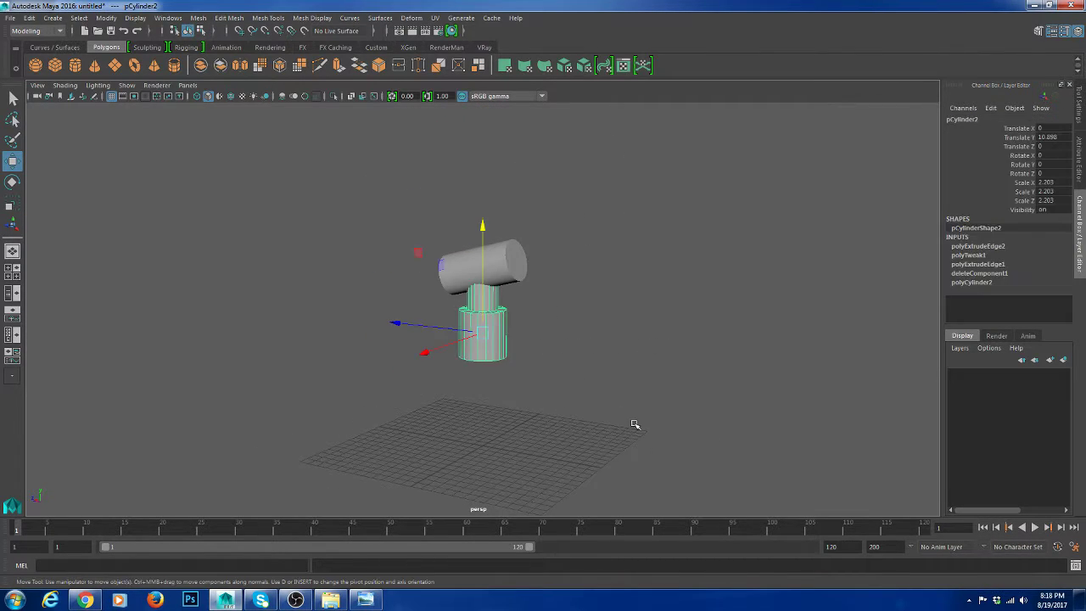
{"action": "key", "text": "space"}
{"action": "key", "text": "space"}
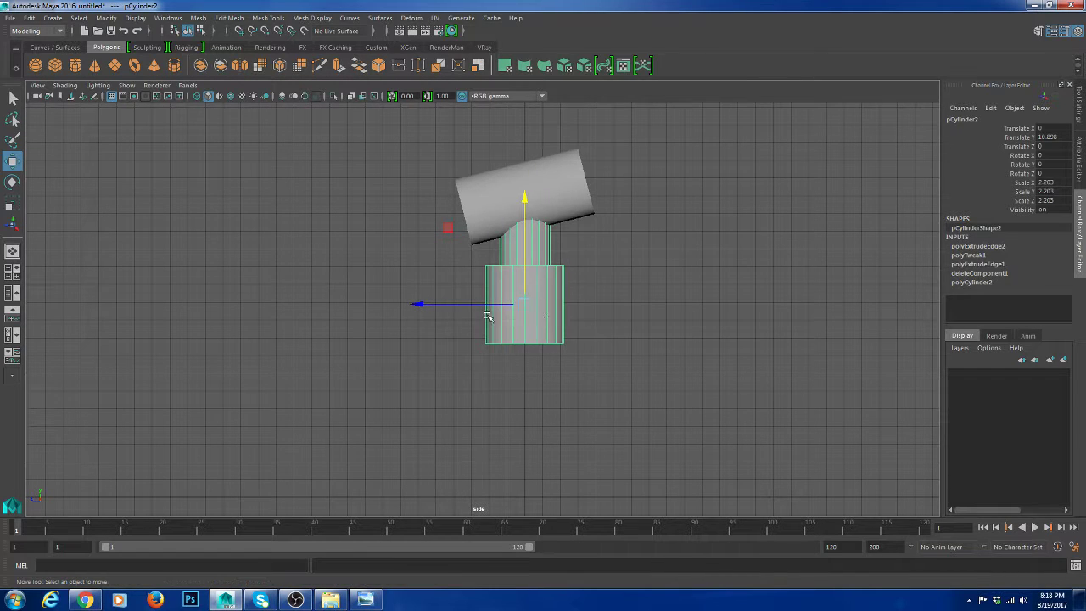
{"action": "key", "text": "F8"}
{"action": "left_click_drag", "start_coordinate": [431, 314], "coordinate": [676, 382]}
{"action": "scroll", "coordinate": [581, 350], "scroll_direction": "down", "scroll_amount": 2}
{"action": "middle_click_drag", "start_coordinate": [528, 247], "coordinate": [526, 204], "text": "alt"}
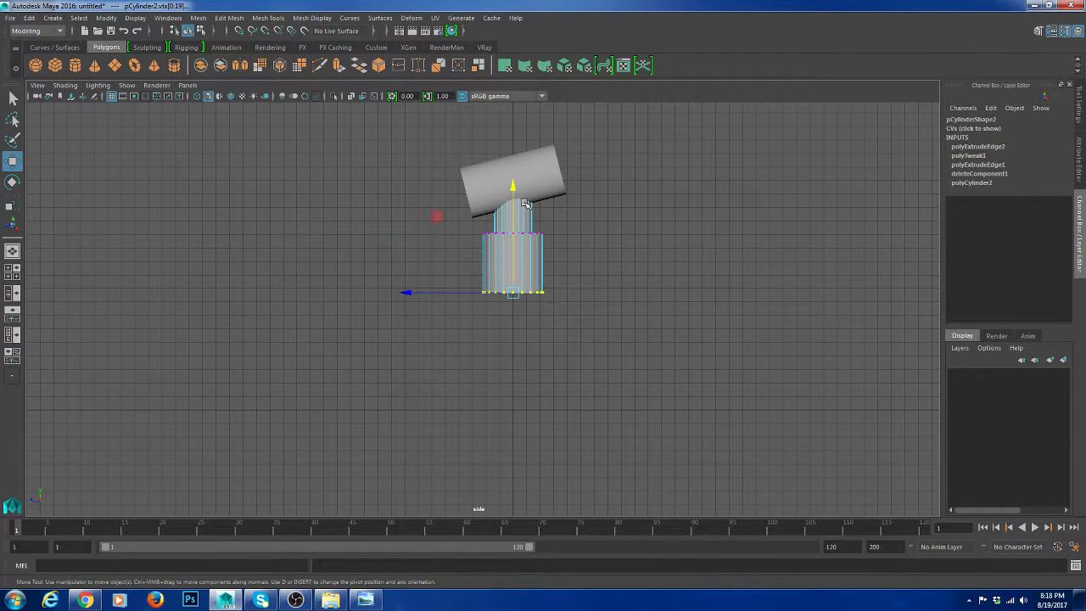
{"action": "left_click_drag", "start_coordinate": [513, 188], "coordinate": [512, 251]}
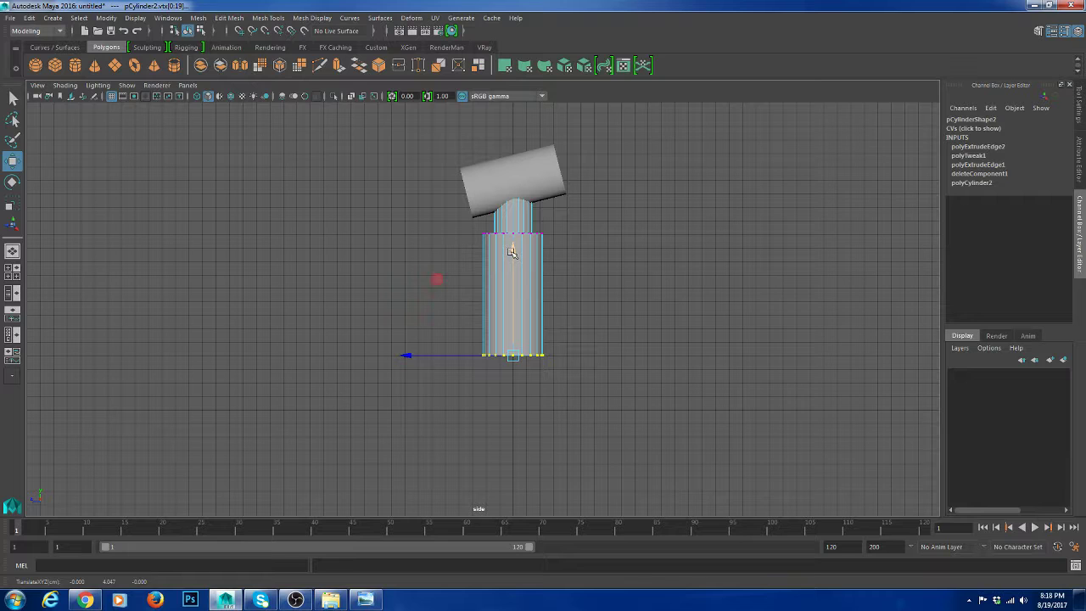
{"action": "key", "text": "F8"}
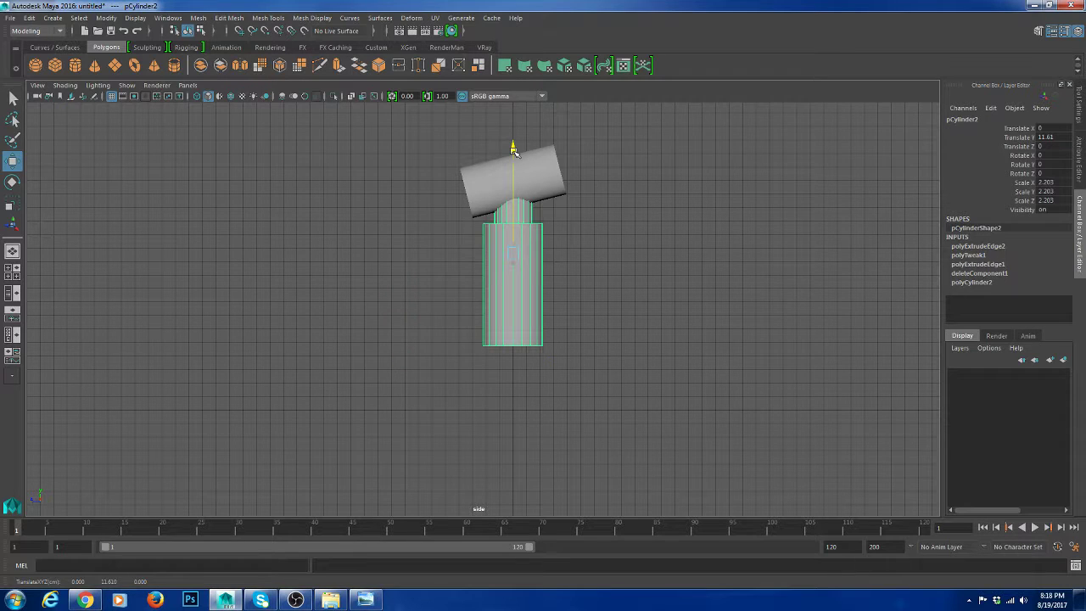
Try to tilt the body cylinder's upper vertex ring to match the slope of the tilted cylinder, and undo the change
{"action": "left_click_drag", "start_coordinate": [454, 165], "coordinate": [546, 169]}
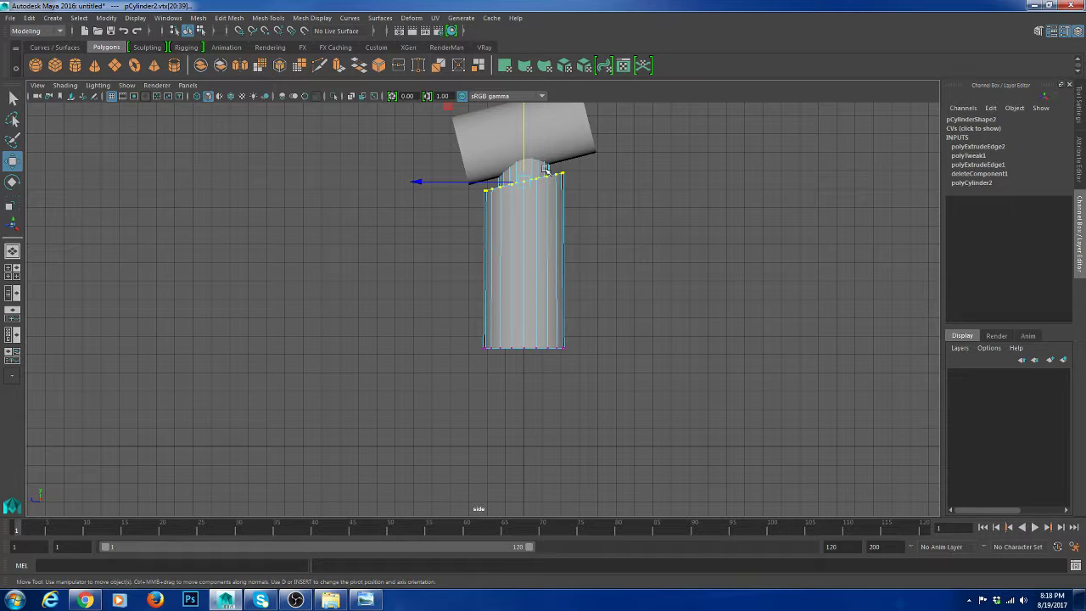
{"action": "key", "text": "ctrl+z"}
{"action": "key", "text": "ctrl+z"}
{"action": "key", "text": "ctrl+z"}
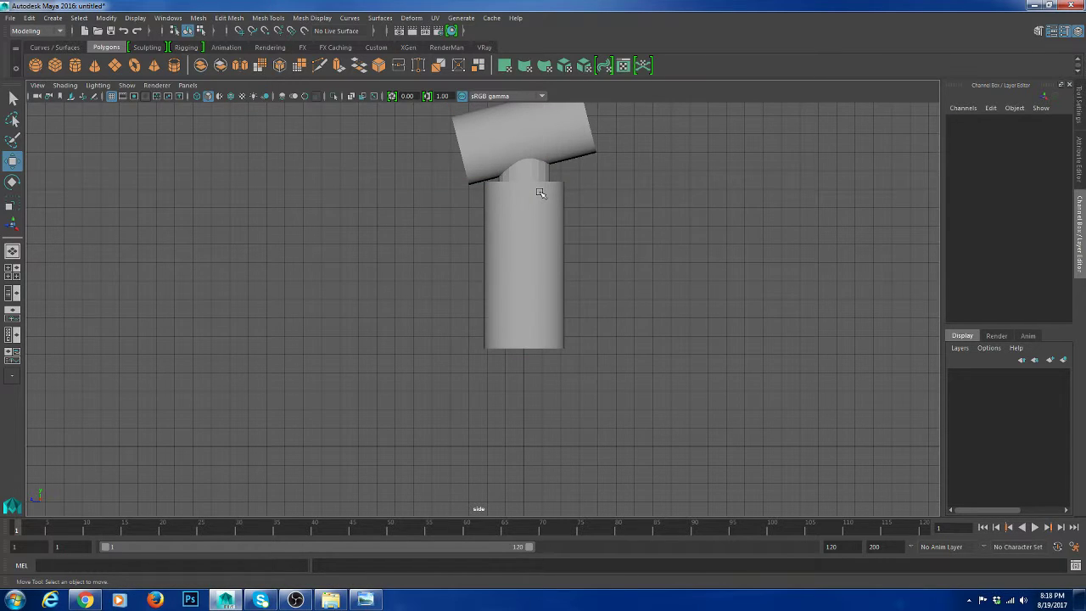
{"action": "key", "text": "shift+z"}
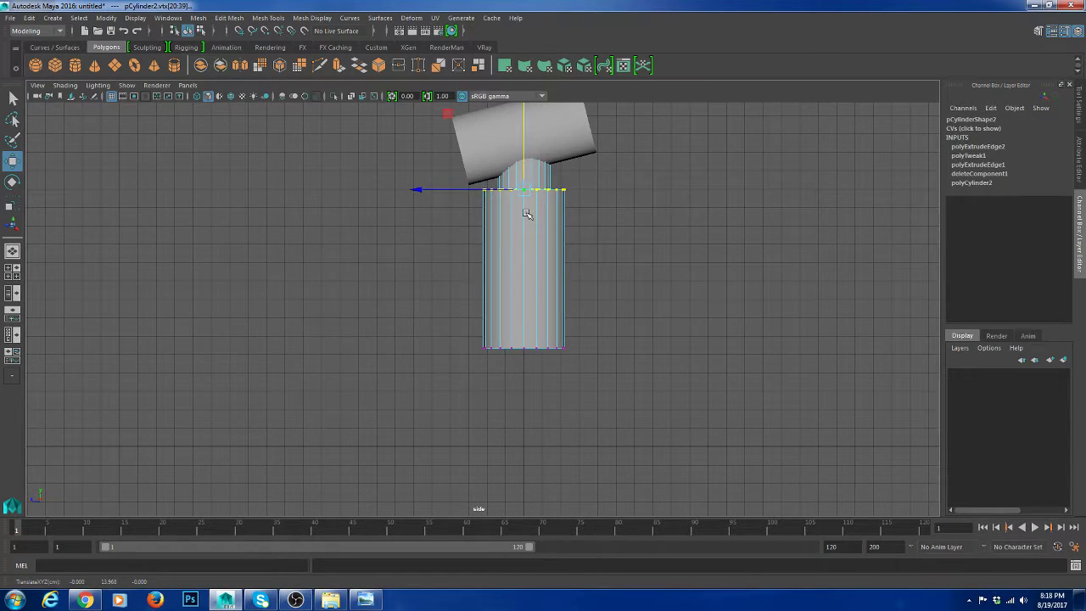
Insert three evenly spaced horizontal edge loops around the body cylinder, using the Insert Edge Loop tool's Multiple edge loops option
{"action": "key", "text": "F8"}
{"action": "mouse_move", "coordinate": [717, 188]}
{"action": "right_mouse_down", "text": "shift"}
{"action": "mouse_move", "coordinate": [694, 206]}
{"action": "mouse_move", "coordinate": [715, 189]}
{"action": "right_mouse_up", "text": "shift"}
{"action": "scroll", "coordinate": [557, 226], "scroll_direction": "up", "scroll_amount": 2}
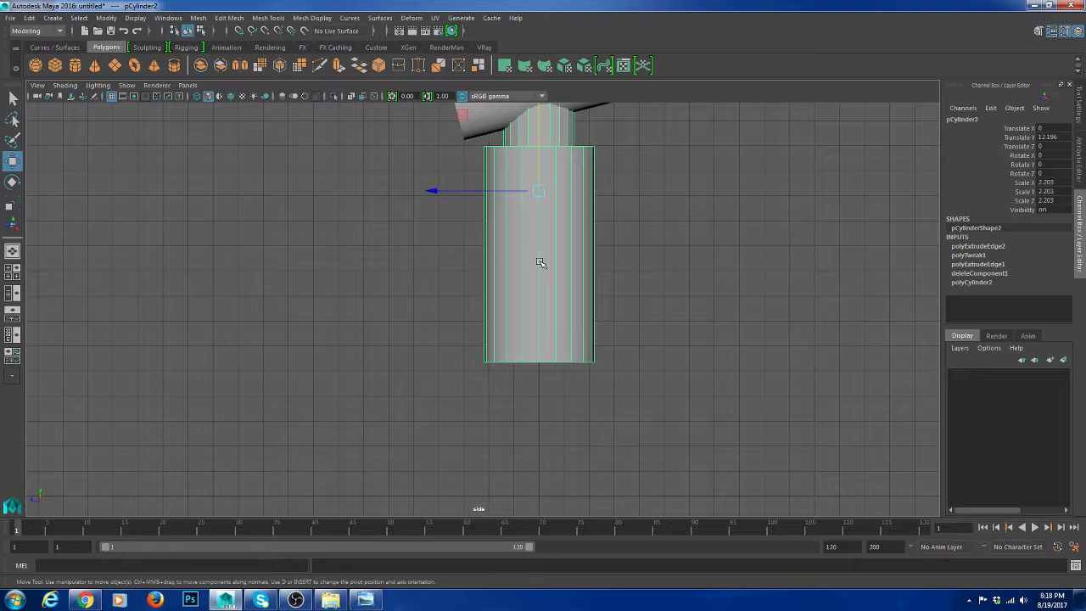
{"action": "right_click_drag", "start_coordinate": [579, 228], "coordinate": [552, 246], "text": "shift"}
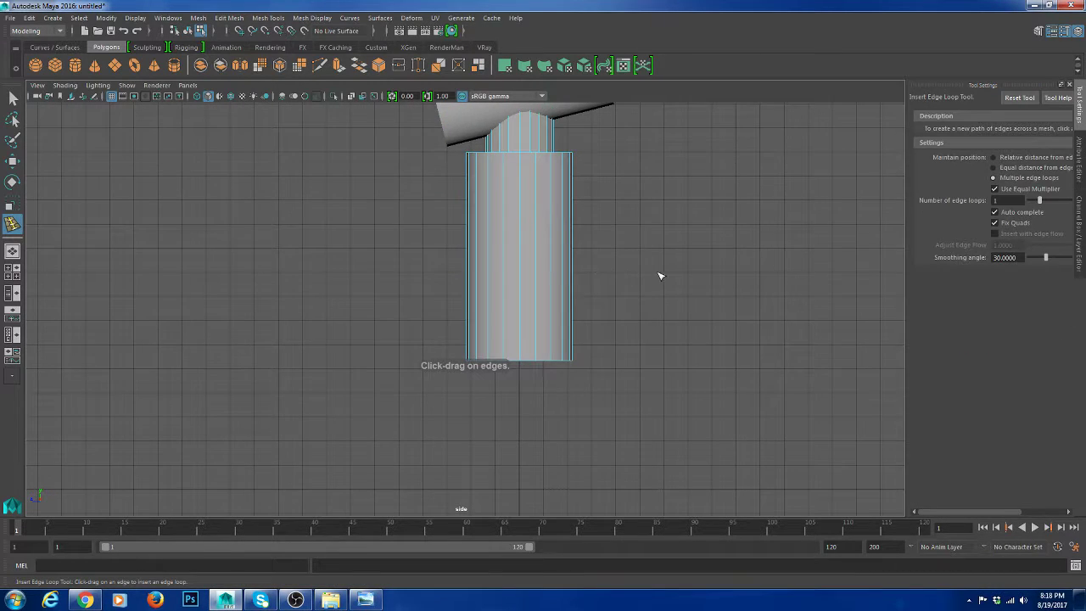
{"action": "left_click", "coordinate": [1024, 159]}
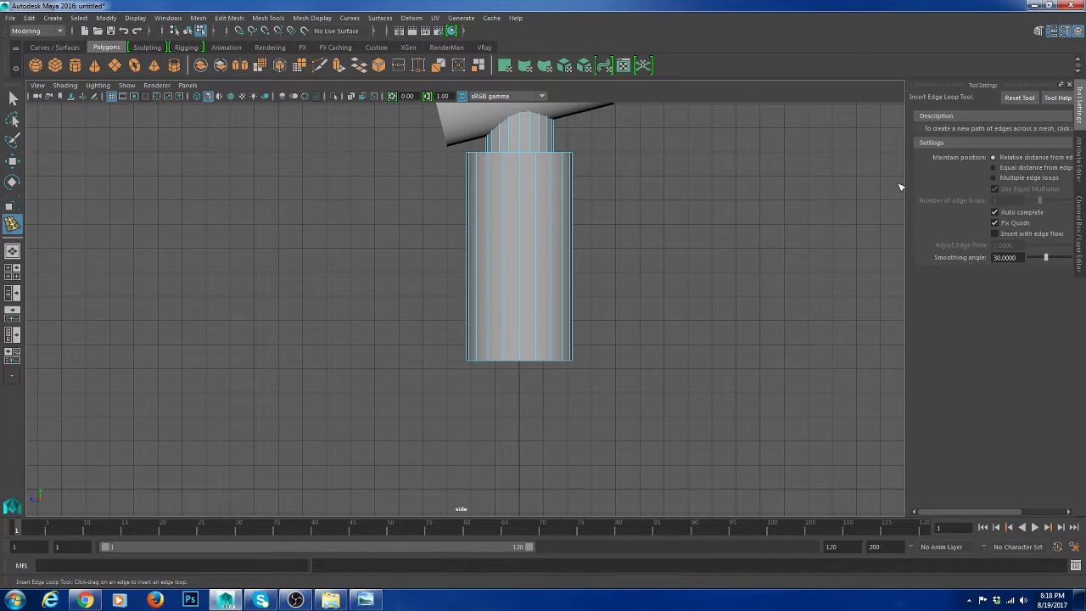
{"action": "left_click_drag", "start_coordinate": [535, 243], "coordinate": [552, 225]}
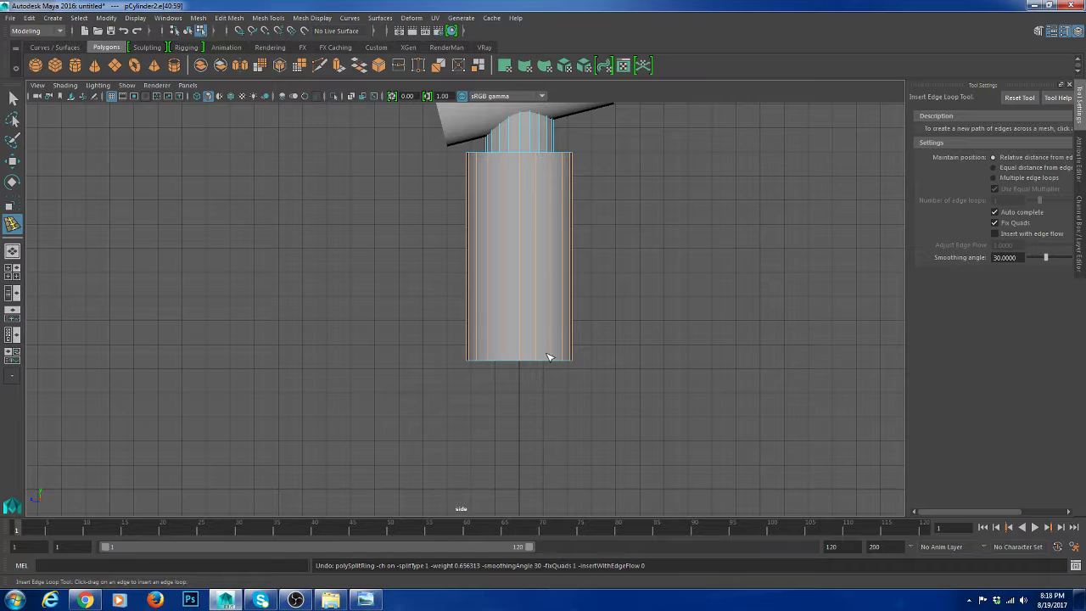
{"action": "left_click", "coordinate": [1019, 177]}
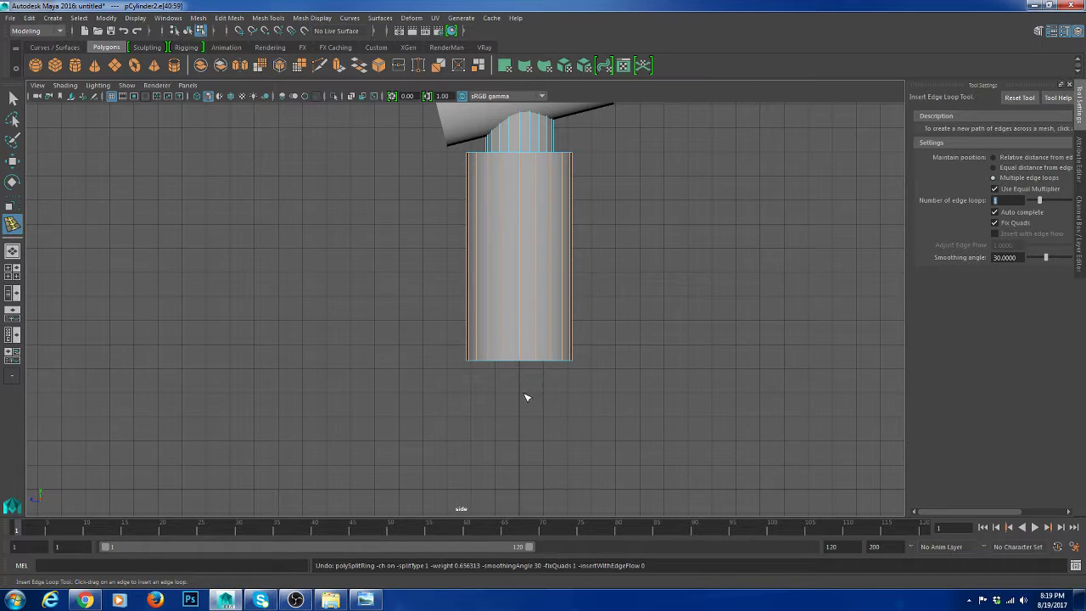
{"action": "left_click_drag", "start_coordinate": [534, 238], "coordinate": [537, 238]}
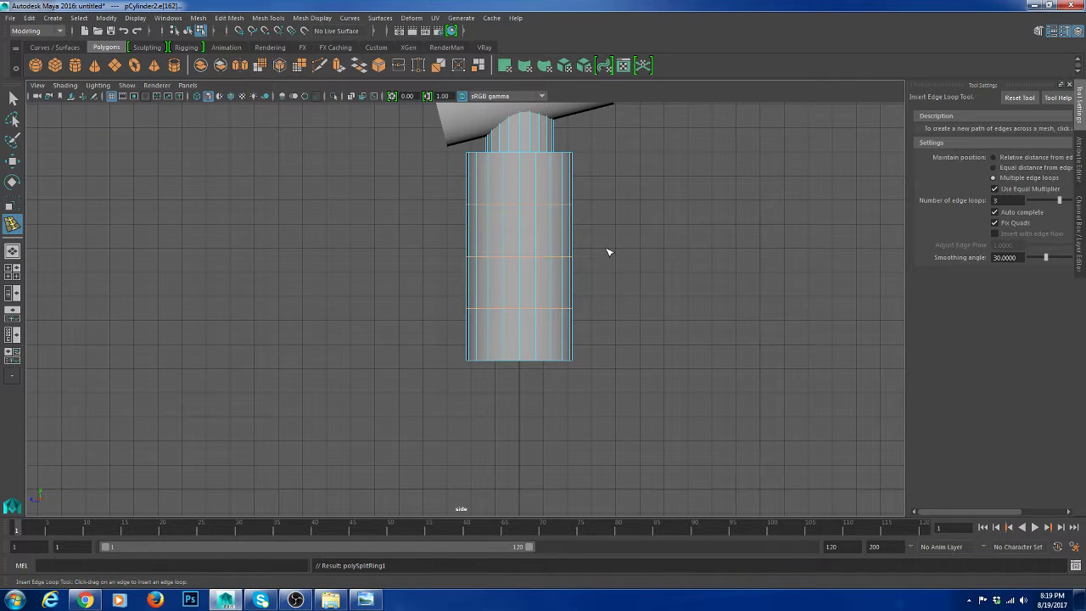
Scale each of the body's three inserted vertex rings outward, the upper one by about 1.2, to form a barrel shape
{"action": "key", "text": "w"}
{"action": "left_click_drag", "start_coordinate": [426, 194], "coordinate": [625, 205]}
{"action": "key", "text": "r"}
{"action": "left_click_drag", "start_coordinate": [519, 205], "coordinate": [535, 206]}
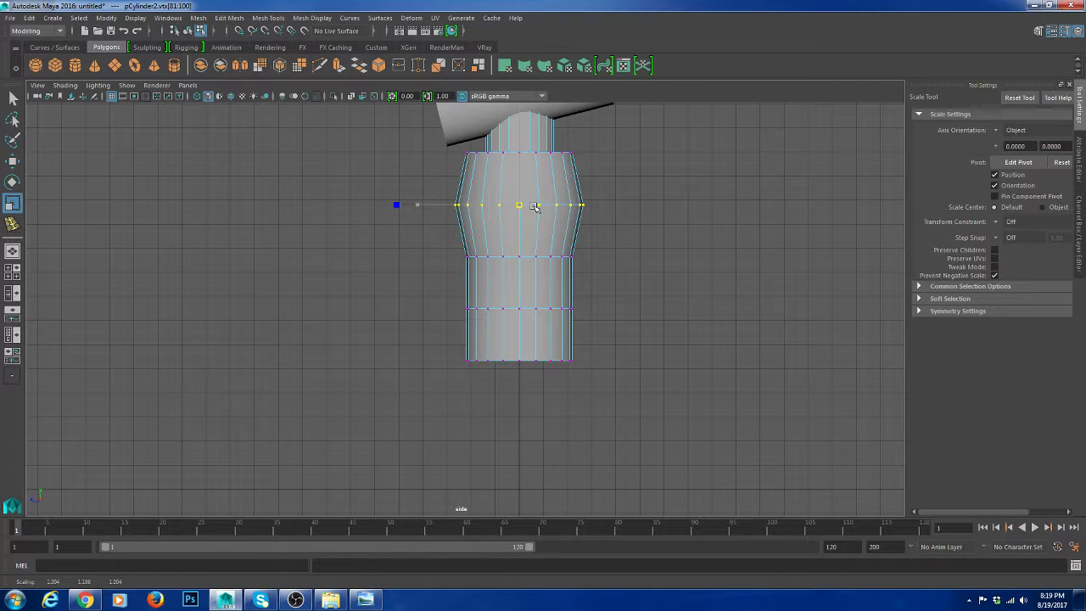
{"action": "key", "text": "Down"}
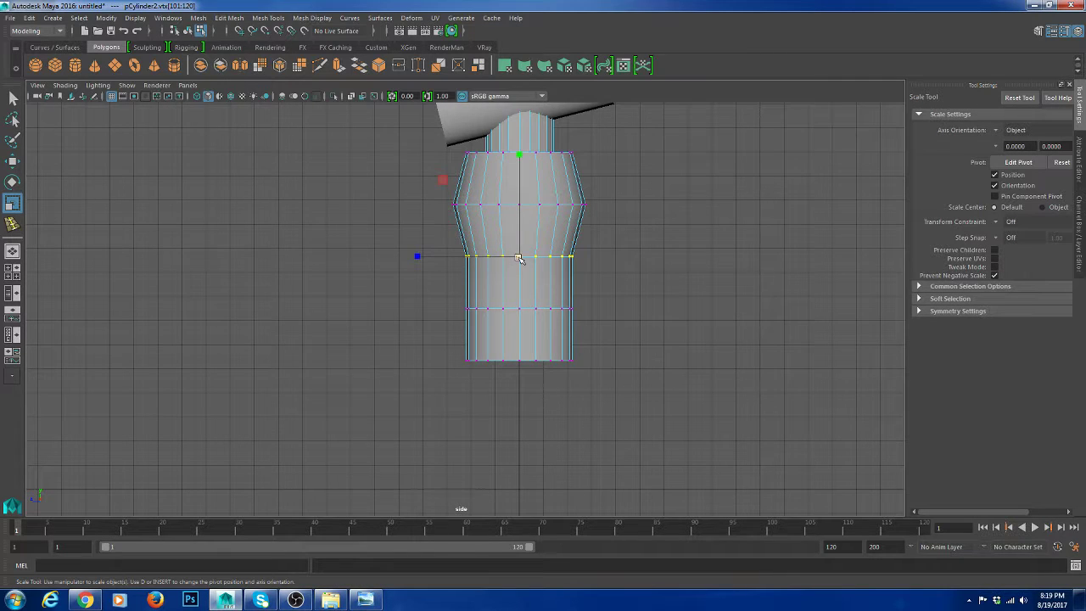
{"action": "left_click_drag", "start_coordinate": [520, 258], "coordinate": [536, 259]}
{"action": "key", "text": "Down"}
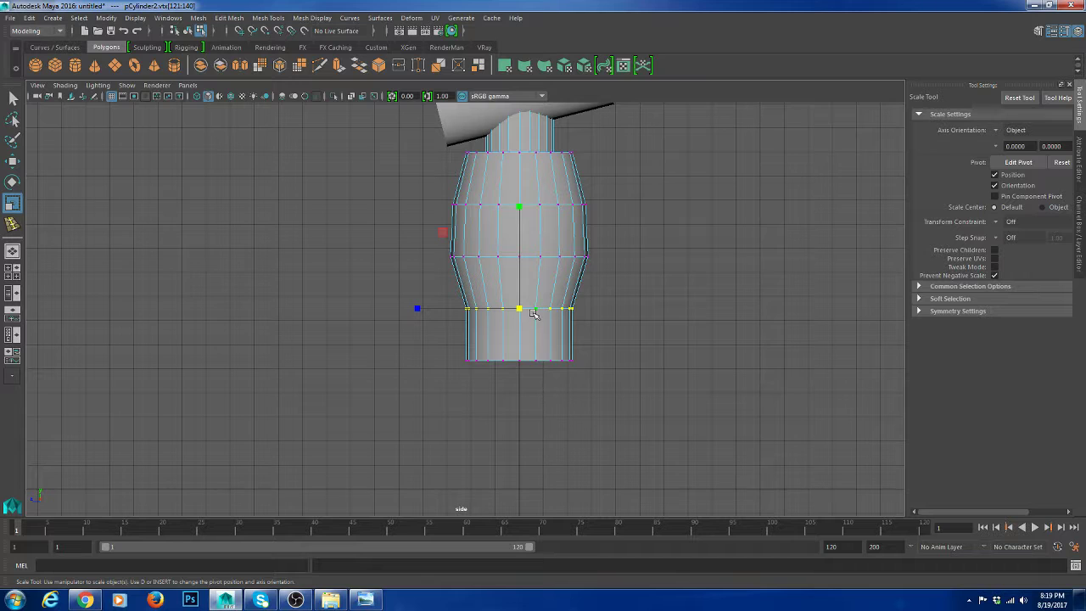
{"action": "left_click_drag", "start_coordinate": [533, 314], "coordinate": [547, 312]}
Scale the body's top rim vertices inward to about 0.83 and raise them slightly toward the tilted cylinder
{"action": "left_click_drag", "start_coordinate": [450, 146], "coordinate": [611, 174]}
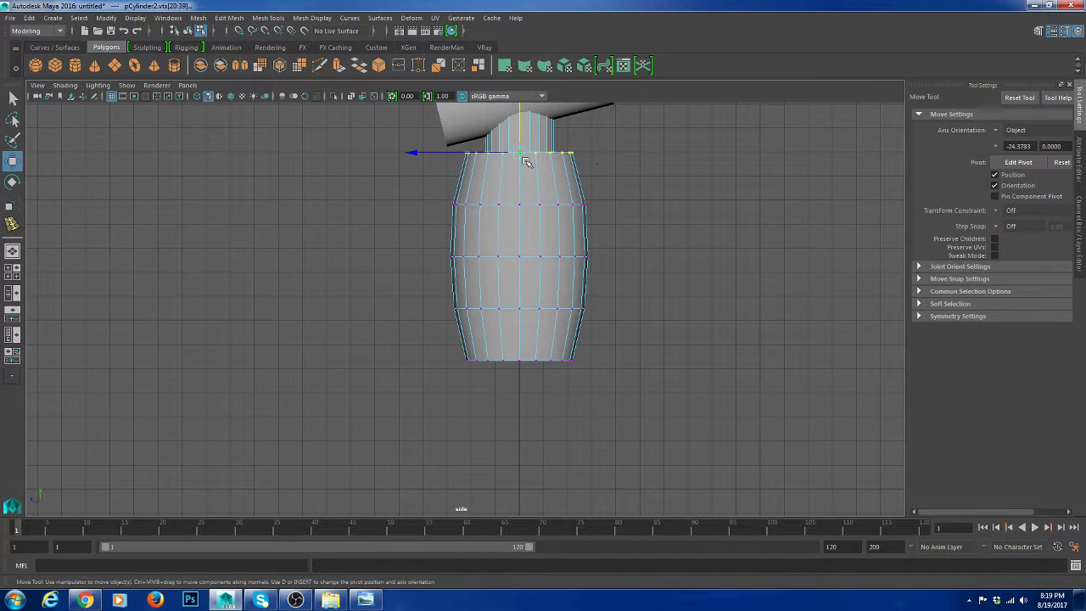
{"action": "left_click_drag", "start_coordinate": [520, 154], "coordinate": [509, 156]}
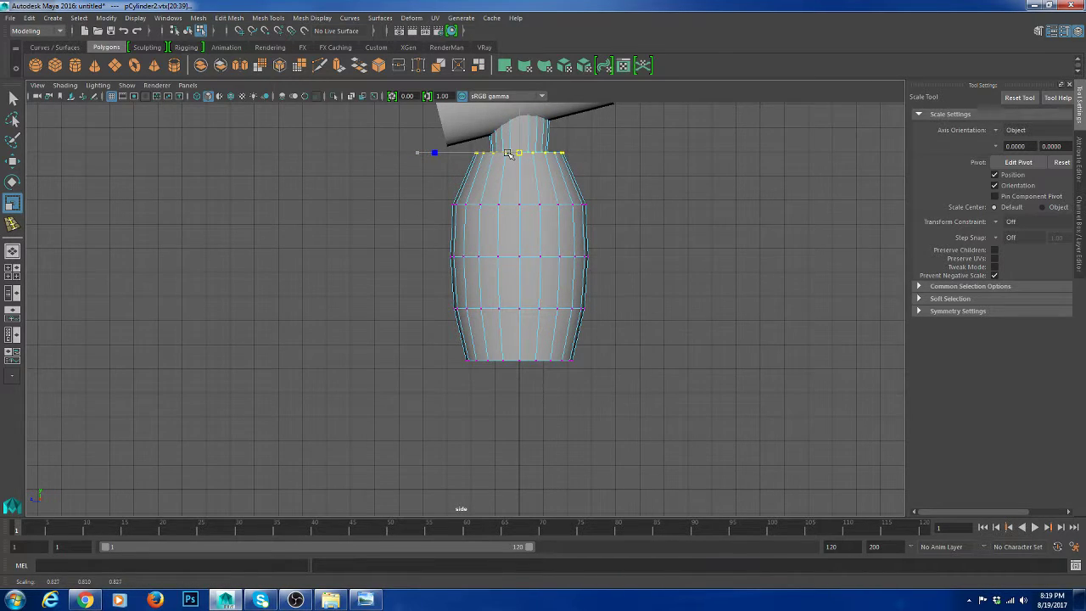
{"action": "middle_click_drag", "start_coordinate": [547, 107], "coordinate": [552, 186], "text": "alt"}
{"action": "key", "text": "w"}
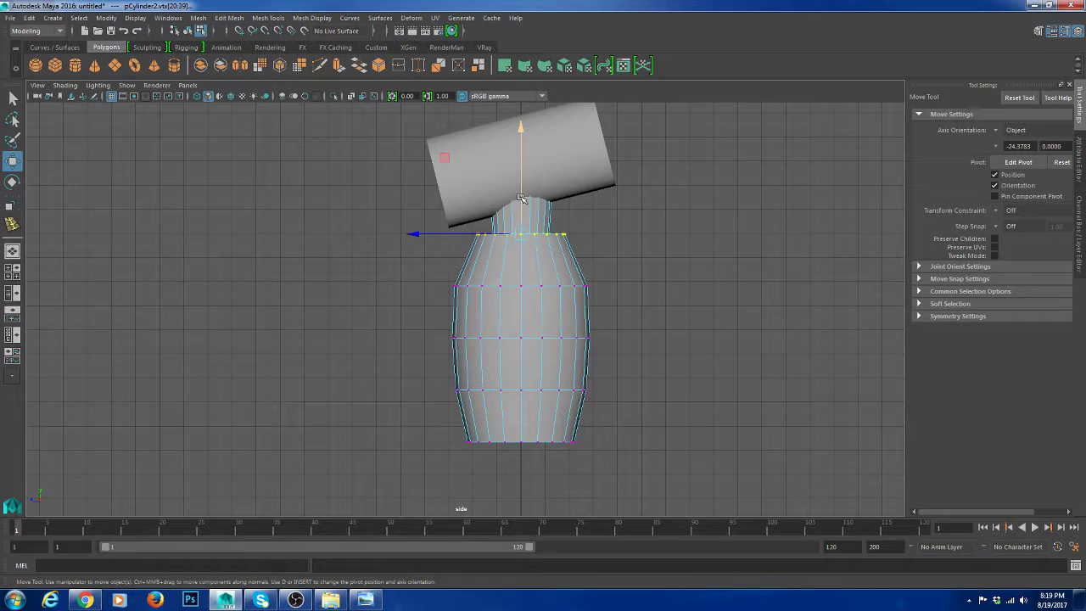
{"action": "left_click_drag", "start_coordinate": [521, 202], "coordinate": [521, 197]}
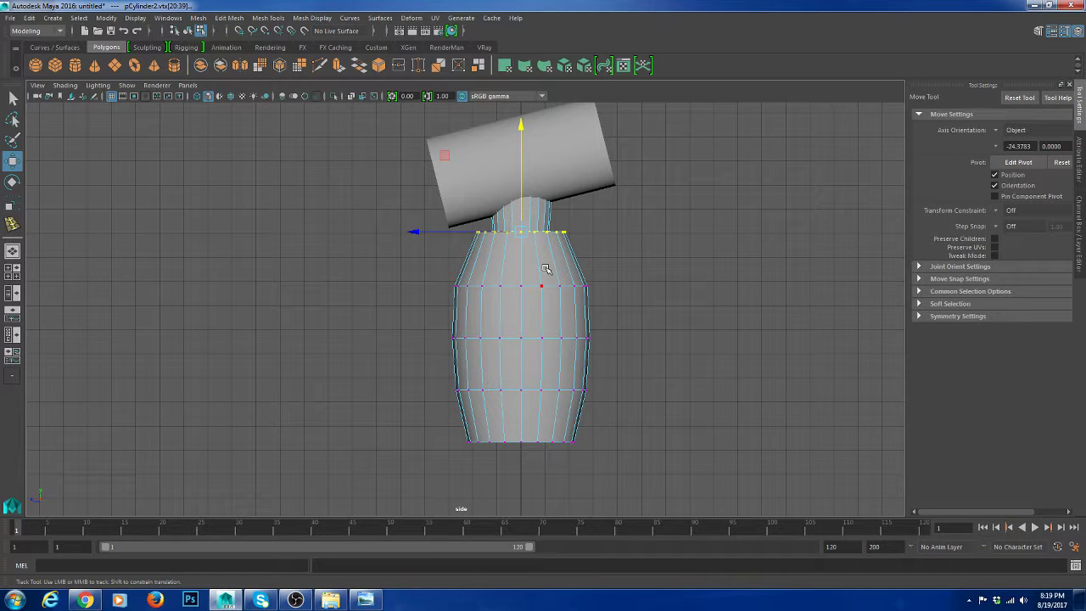
Raise the body's upper inserted vertex ring to shape the shoulders, then raise the middle ring and widen it slightly
{"action": "left_click_drag", "start_coordinate": [441, 276], "coordinate": [603, 297]}
{"action": "middle_click_drag", "start_coordinate": [526, 261], "coordinate": [519, 206], "text": "alt"}
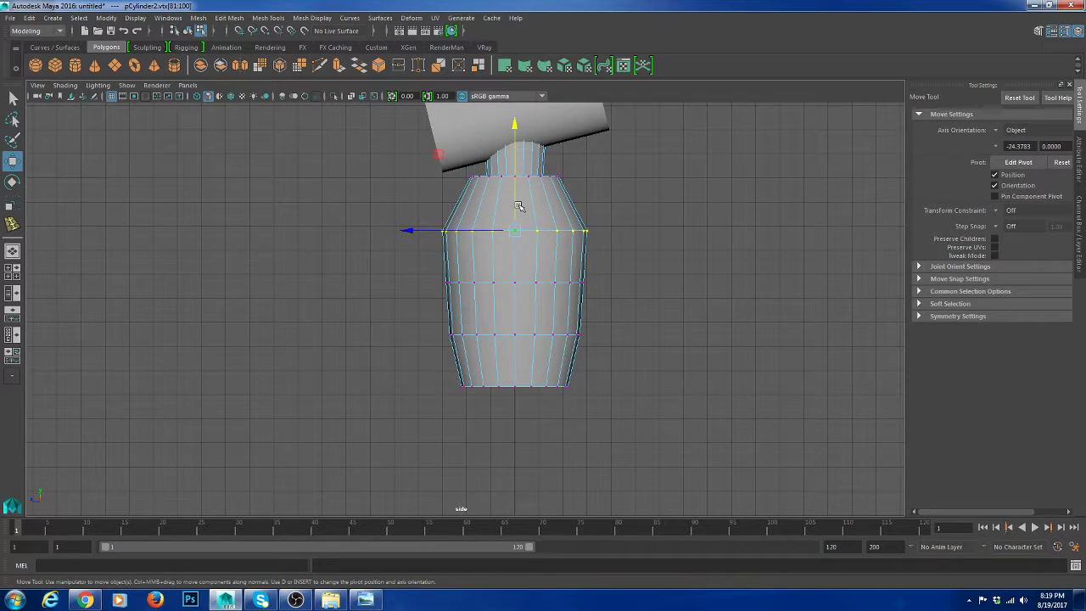
{"action": "left_click_drag", "start_coordinate": [519, 206], "coordinate": [519, 193]}
{"action": "left_click_drag", "start_coordinate": [428, 269], "coordinate": [598, 295]}
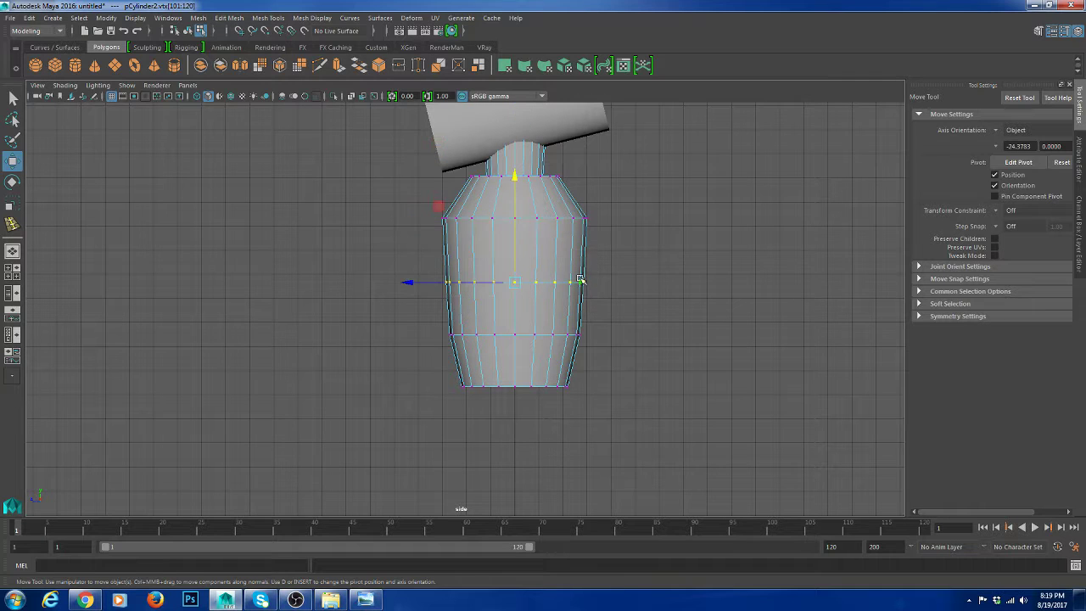
{"action": "left_click_drag", "start_coordinate": [518, 204], "coordinate": [513, 186]}
{"action": "key", "text": "r"}
{"action": "left_click_drag", "start_coordinate": [514, 266], "coordinate": [527, 266]}
Widen the body's lowest inserted vertex ring slightly, and adjust the height of the bottom vertex ring
{"action": "left_click_drag", "start_coordinate": [432, 314], "coordinate": [590, 352]}
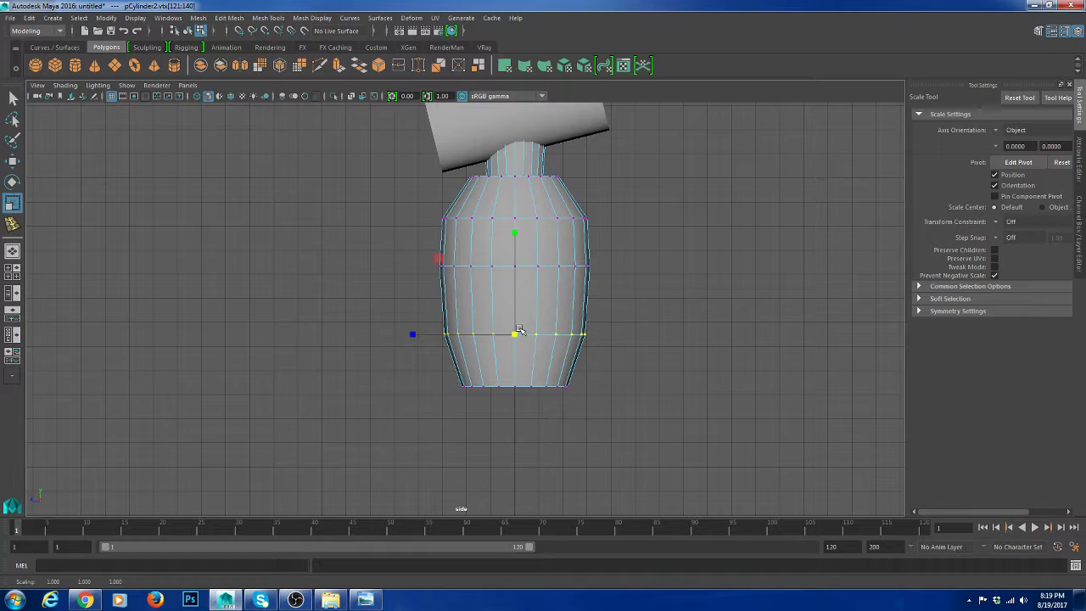
{"action": "key", "text": "w"}
{"action": "left_click_drag", "start_coordinate": [446, 364], "coordinate": [677, 453]}
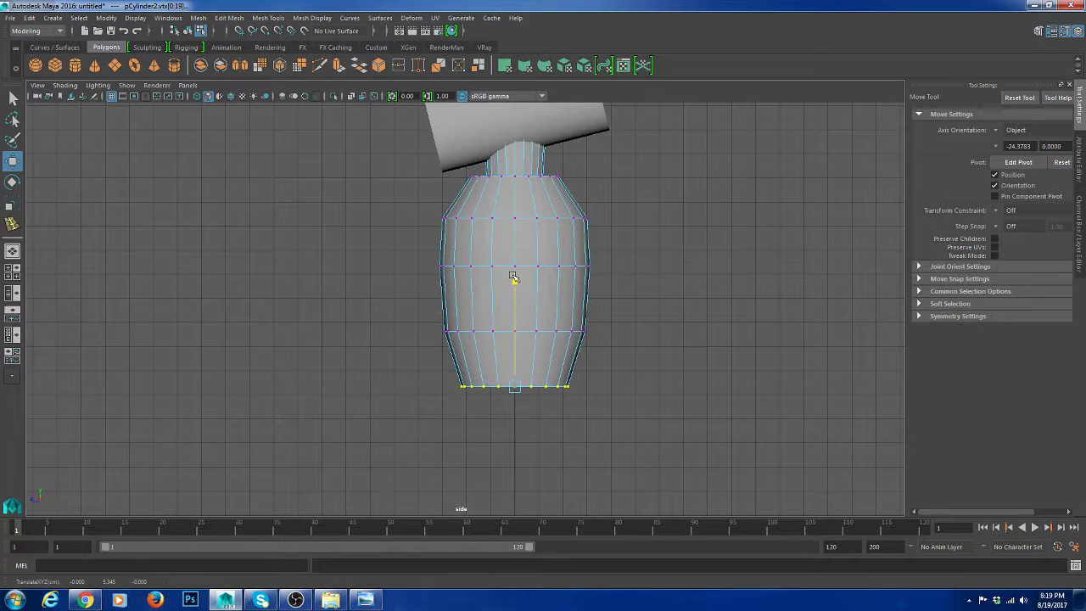
{"action": "left_click_drag", "start_coordinate": [513, 286], "coordinate": [516, 271]}
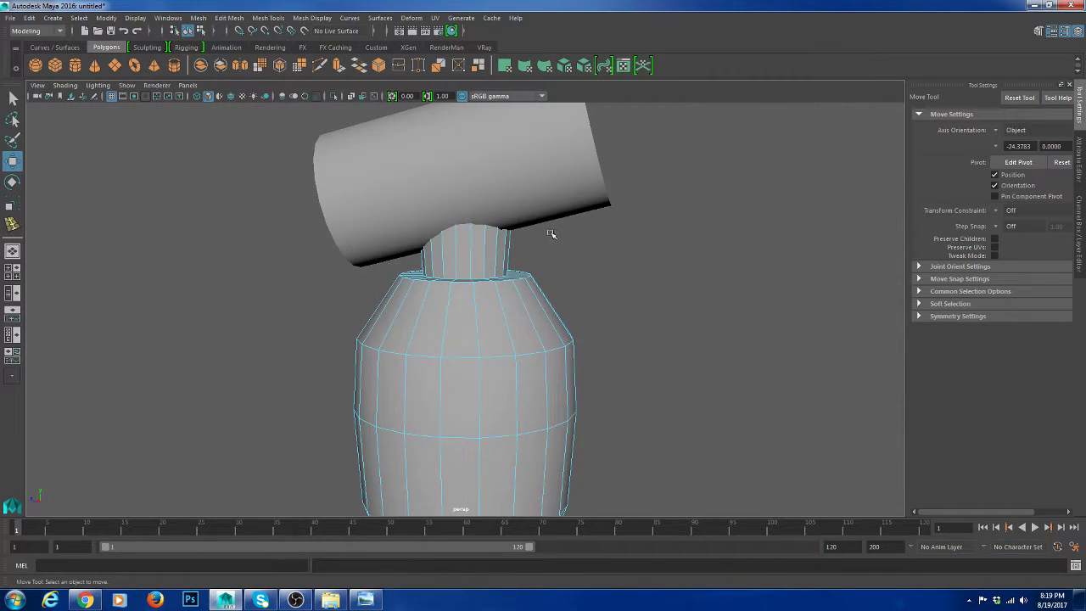
Delete the old neck faces and extrude the inner rim edges straight up into the tilted cylinder to rebuild the neck
{"action": "left_click_drag", "start_coordinate": [554, 231], "coordinate": [384, 111]}
{"action": "key", "text": "Delete"}
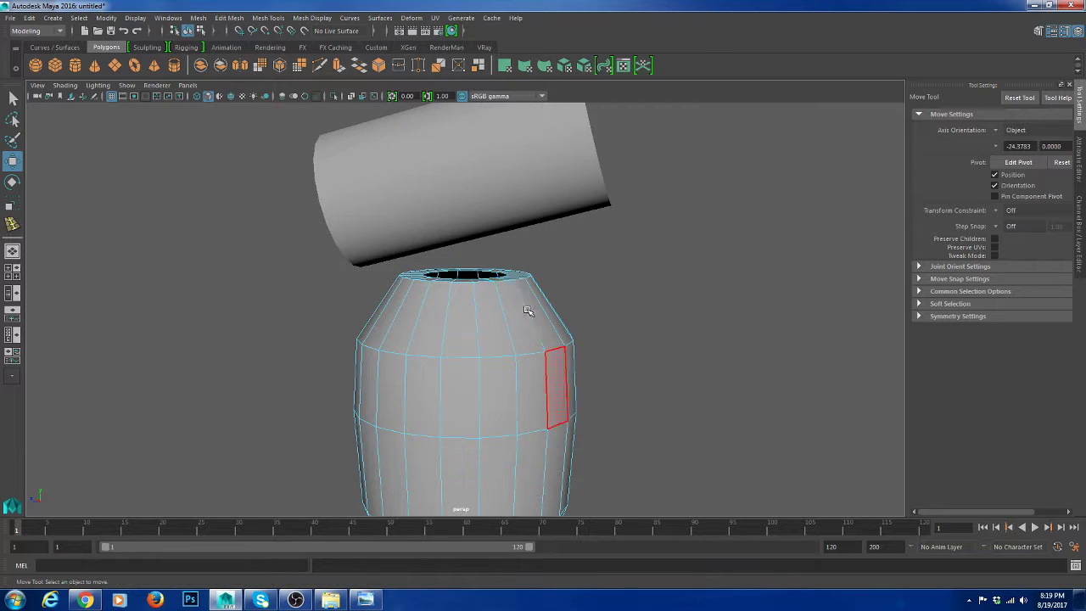
{"action": "scroll", "coordinate": [523, 311], "scroll_direction": "up", "scroll_amount": 5}
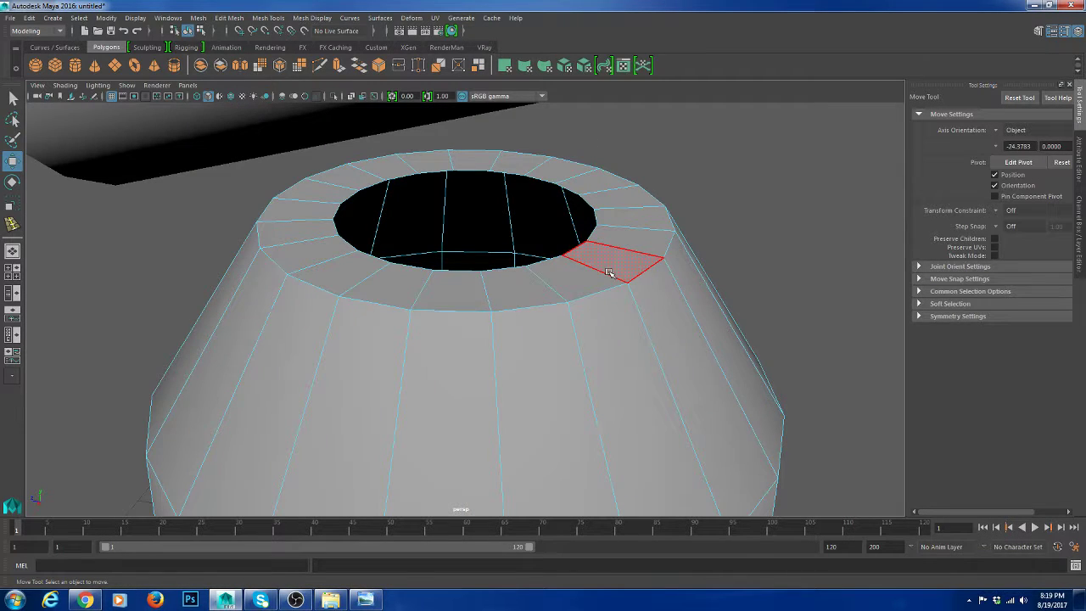
{"action": "key", "text": "F10"}
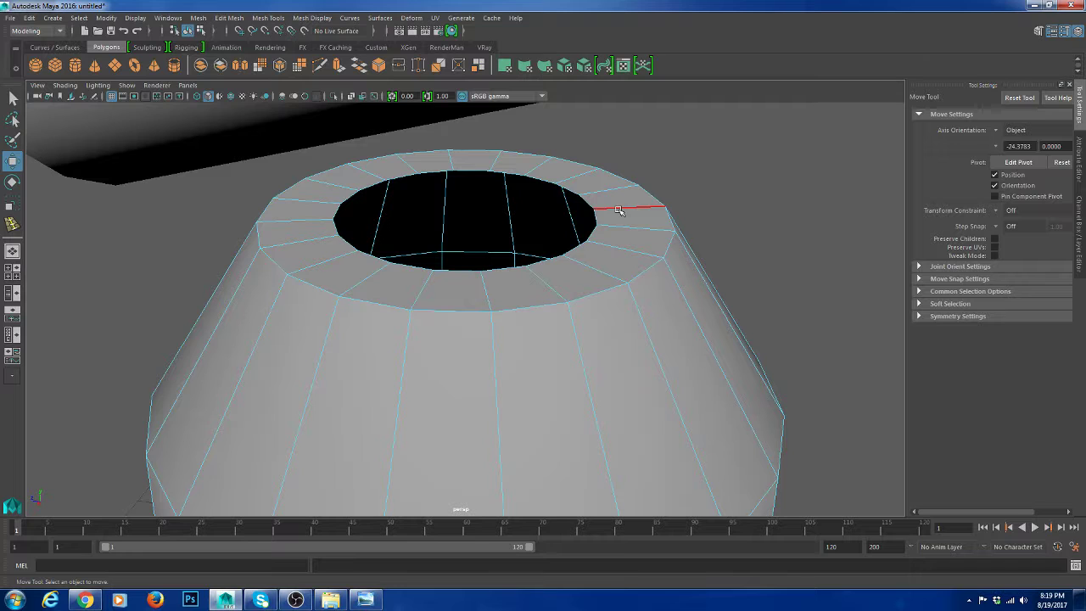
{"action": "double_click", "coordinate": [596, 217]}
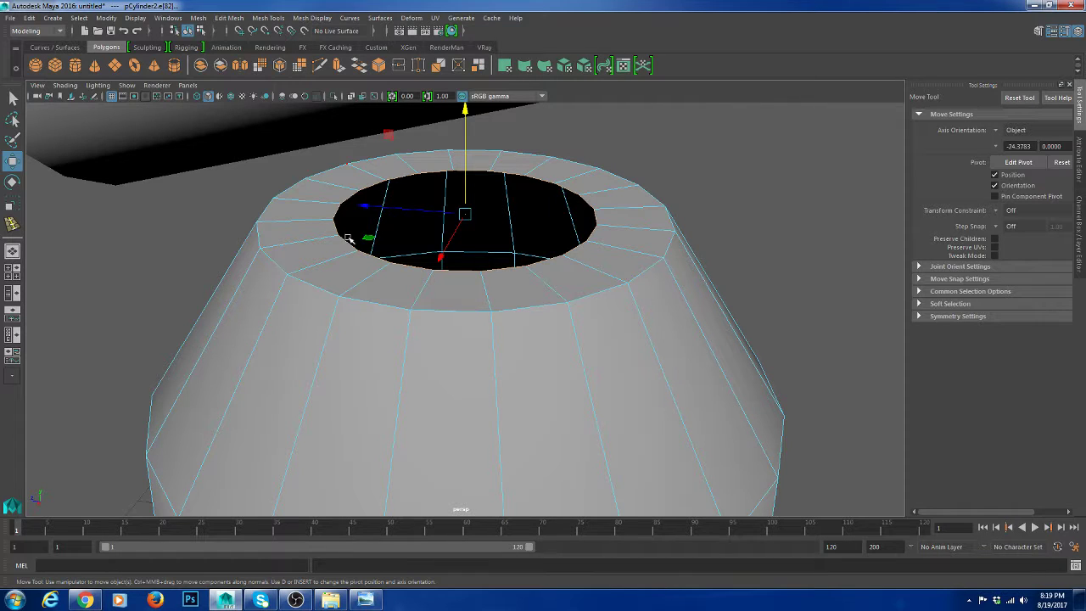
{"action": "scroll", "coordinate": [646, 258], "scroll_direction": "down", "scroll_amount": 4}
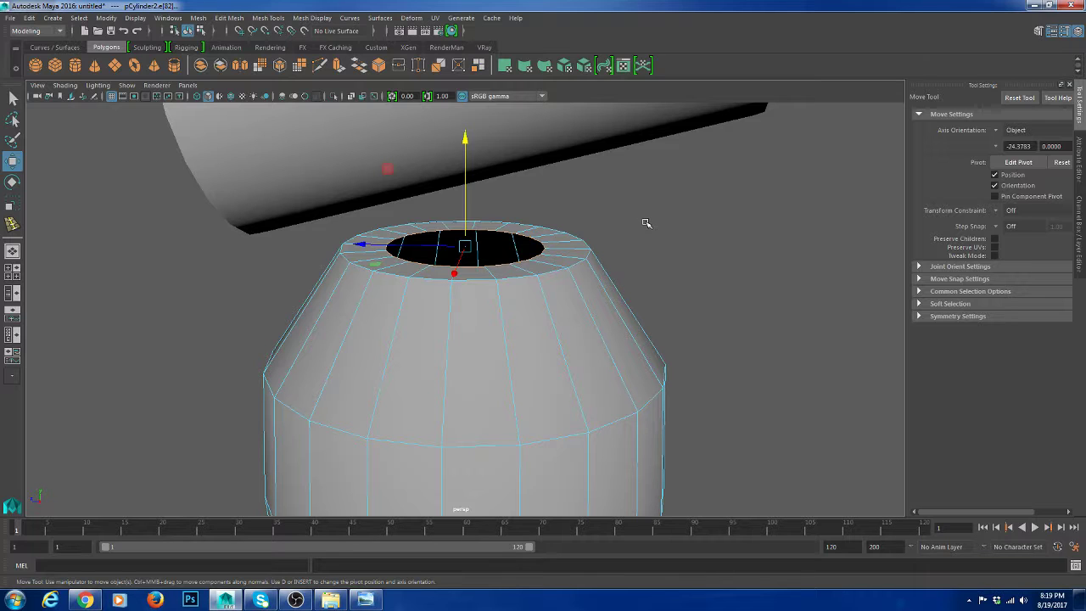
{"action": "key", "text": "ctrl+e"}
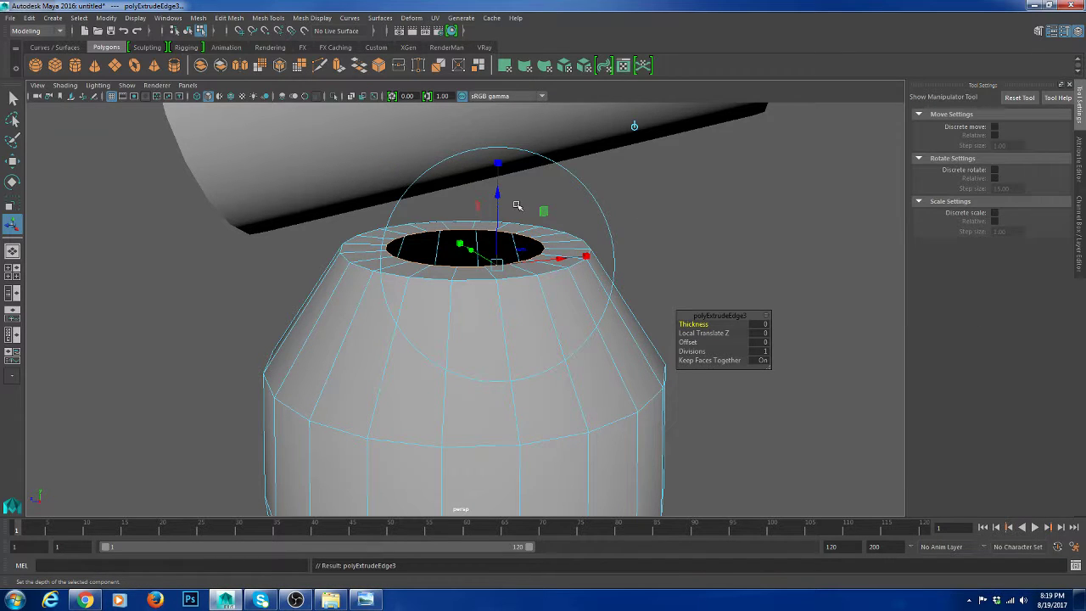
{"action": "left_click_drag", "start_coordinate": [517, 228], "coordinate": [484, 242], "text": "alt"}
{"action": "key", "text": "w"}
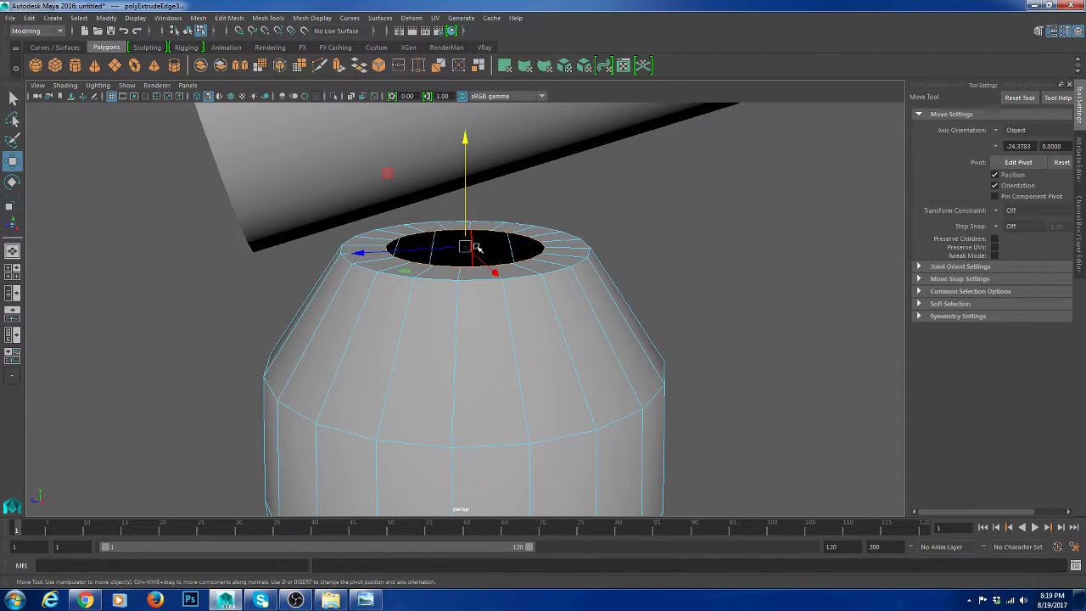
{"action": "left_click_drag", "start_coordinate": [468, 176], "coordinate": [470, 29]}
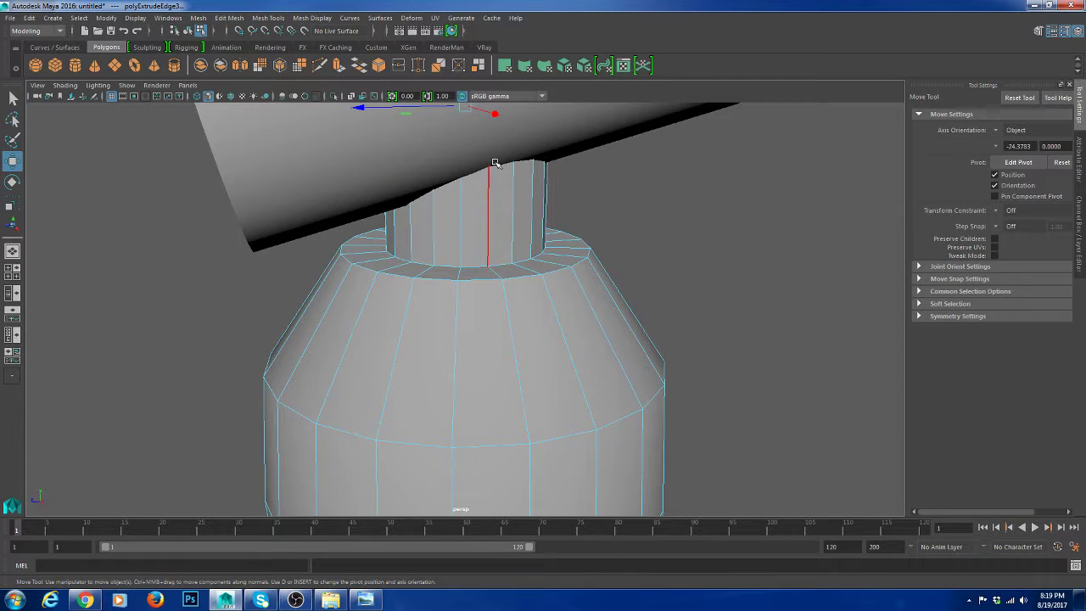
Return to object selection and select the whole body mesh
{"action": "left_click", "coordinate": [667, 257]}
{"action": "scroll", "coordinate": [657, 269], "scroll_direction": "down", "scroll_amount": 6}
{"action": "left_click_drag", "start_coordinate": [667, 298], "coordinate": [509, 350], "text": "alt"}
{"action": "left_click", "coordinate": [502, 347]}
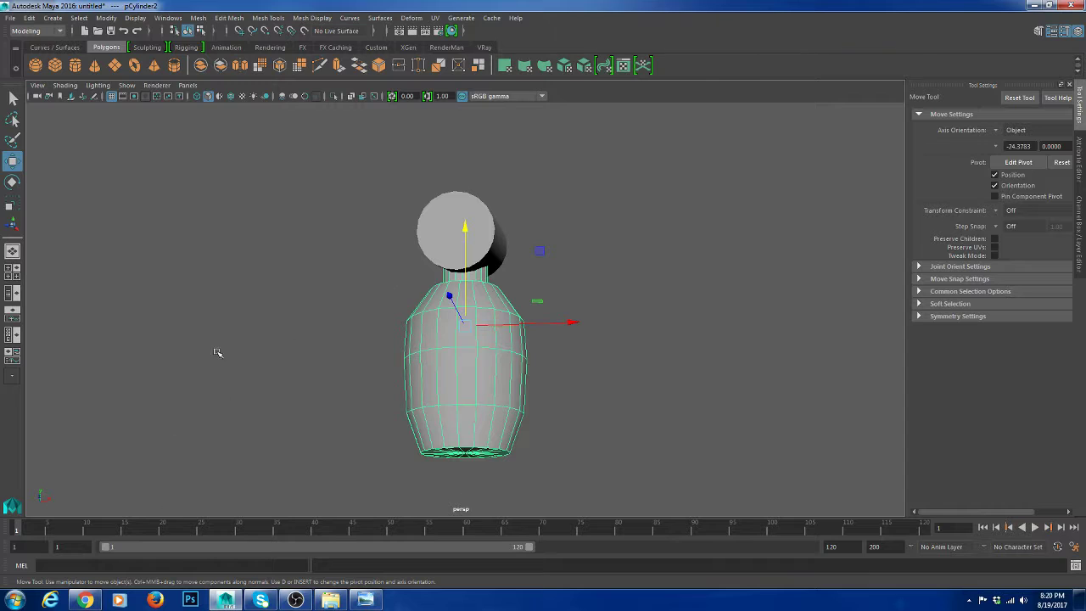
In the front view, scale the body's shoulder vertex ring wider, and widen the middle vertex ring to round out the torso
{"action": "left_click_drag", "start_coordinate": [217, 352], "coordinate": [351, 395]}
{"action": "key", "text": "f"}
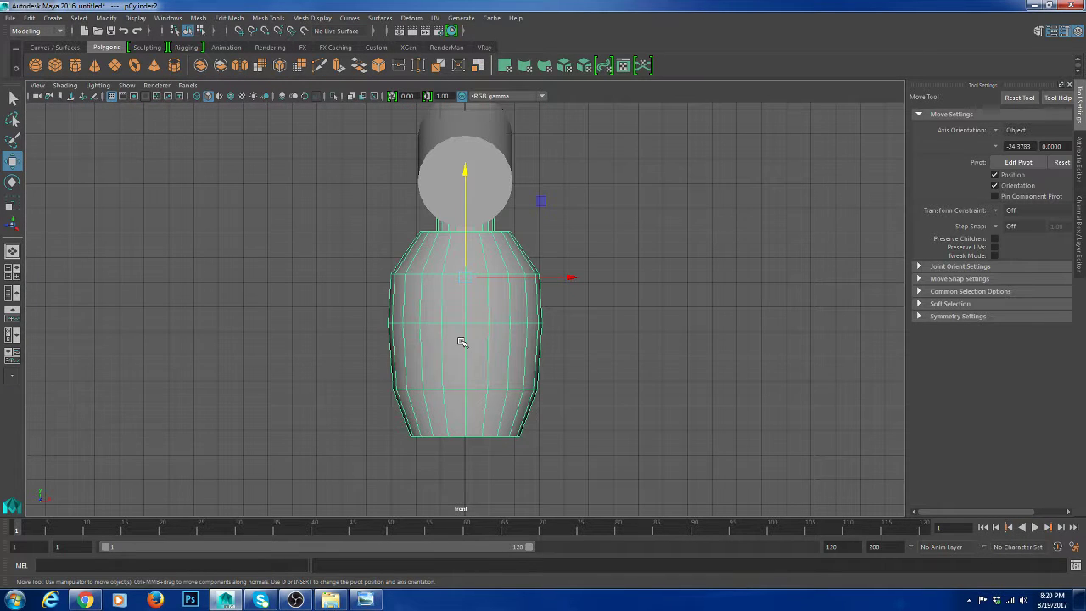
{"action": "key", "text": "F9"}
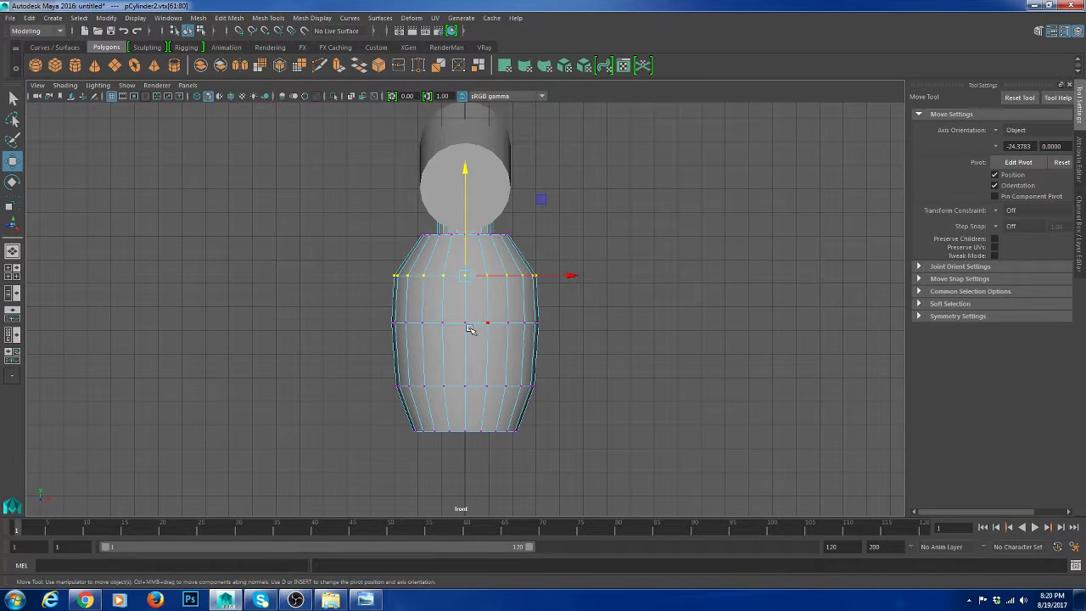
{"action": "key", "text": "r"}
{"action": "scroll", "coordinate": [468, 280], "scroll_direction": "up", "scroll_amount": 1}
{"action": "left_click_drag", "start_coordinate": [465, 275], "coordinate": [469, 273]}
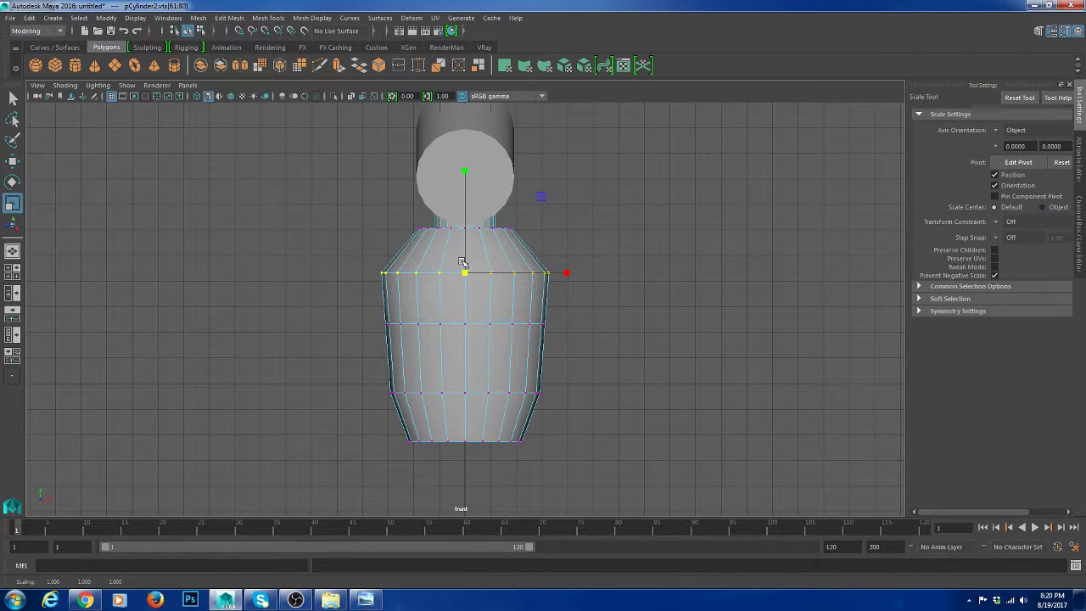
{"action": "left_click_drag", "start_coordinate": [364, 304], "coordinate": [625, 355]}
{"action": "left_click_drag", "start_coordinate": [465, 323], "coordinate": [476, 324]}
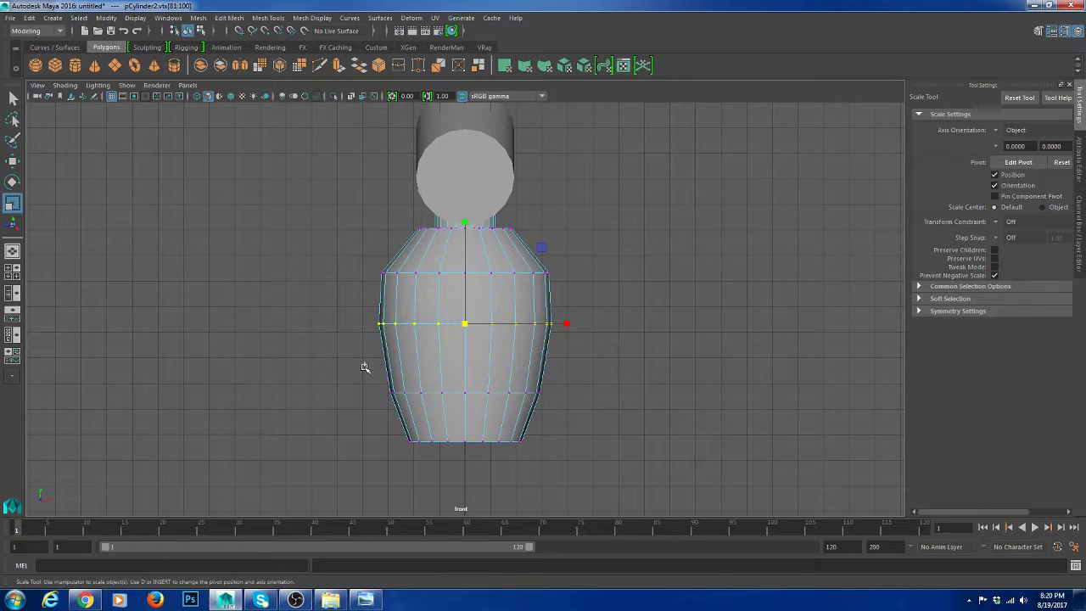
Raise the body's lower and bottom vertex rings slightly, and return to object selection
{"action": "left_click_drag", "start_coordinate": [363, 366], "coordinate": [597, 416]}
{"action": "key", "text": "w"}
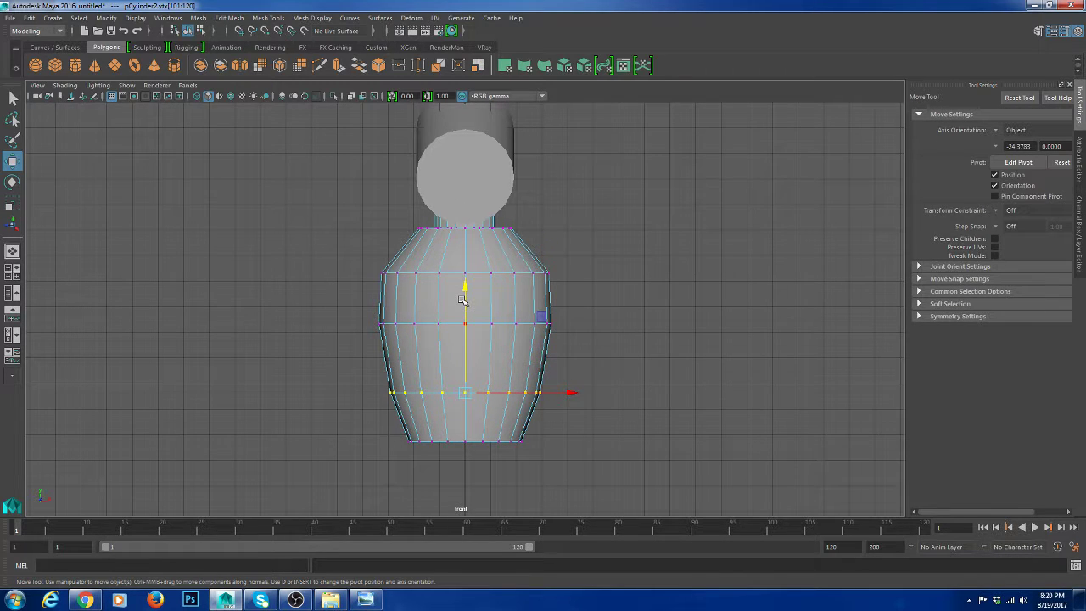
{"action": "left_click_drag", "start_coordinate": [465, 336], "coordinate": [466, 329]}
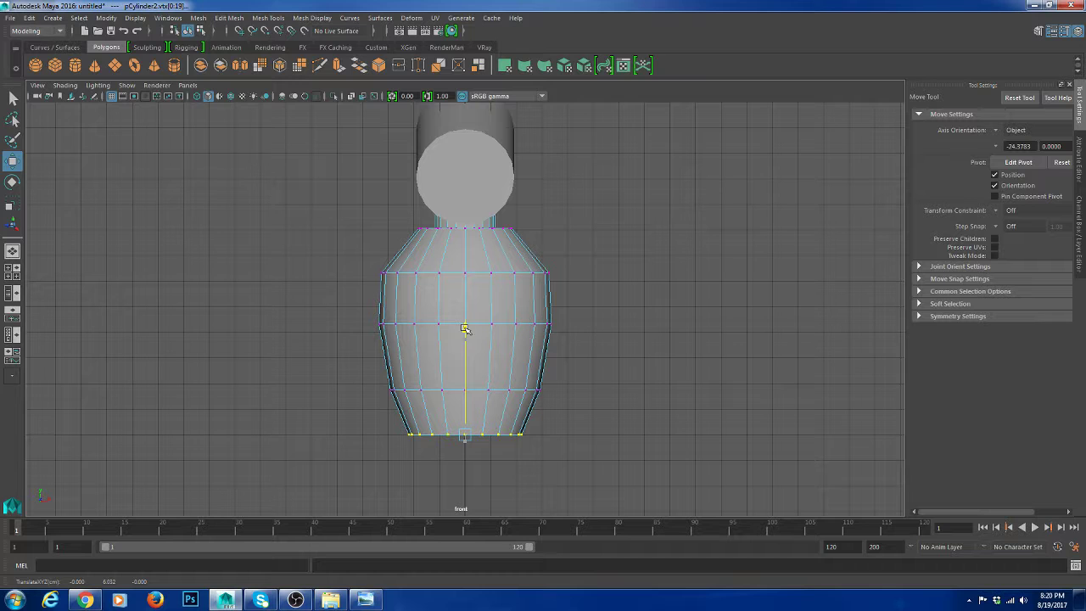
{"action": "right_click_drag", "start_coordinate": [465, 329], "coordinate": [548, 307]}
{"action": "scroll", "coordinate": [548, 307], "scroll_direction": "down", "scroll_amount": 4}
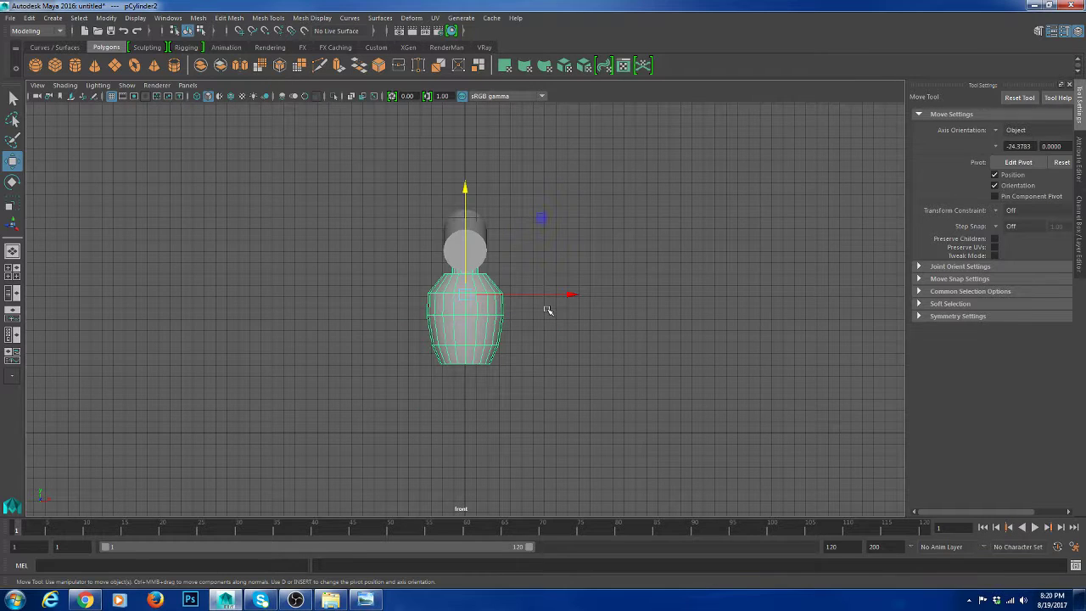
{"action": "scroll", "coordinate": [547, 319], "scroll_direction": "up", "scroll_amount": 4}
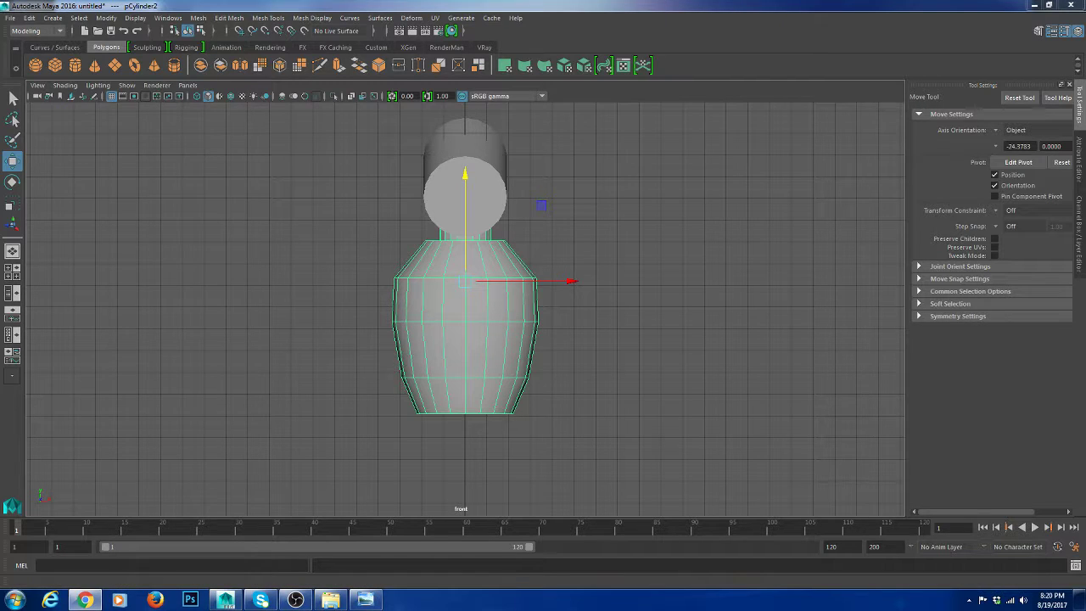
Switch to Chrome and examine the Baymax, Minions and WALL-E reference images for the characters' body and arm shapes
{"action": "left_click", "coordinate": [85, 600]}
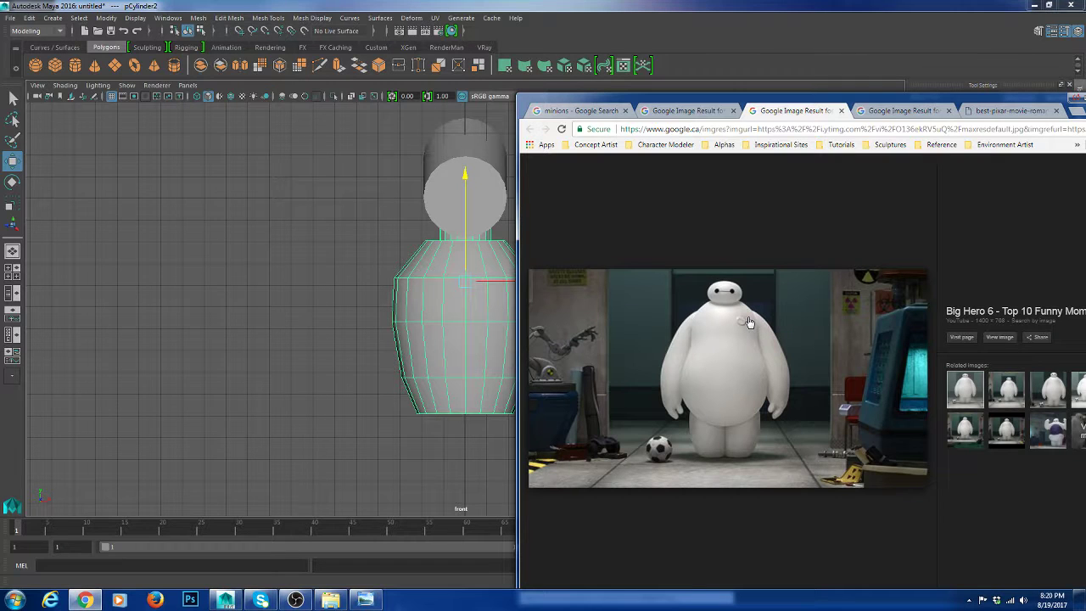
{"action": "left_click", "coordinate": [895, 110]}
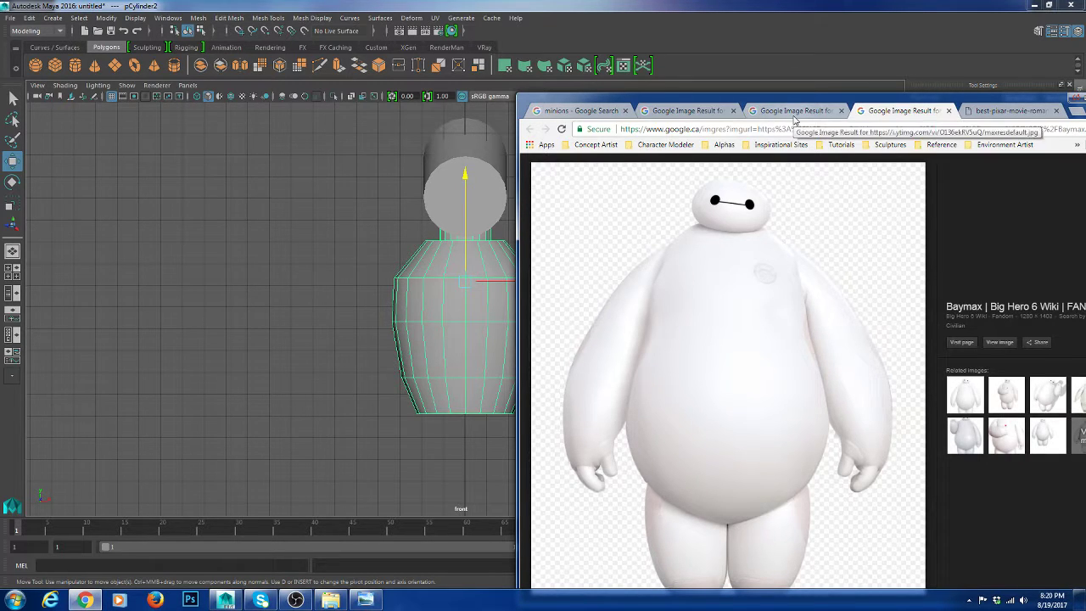
{"action": "left_click", "coordinate": [796, 110]}
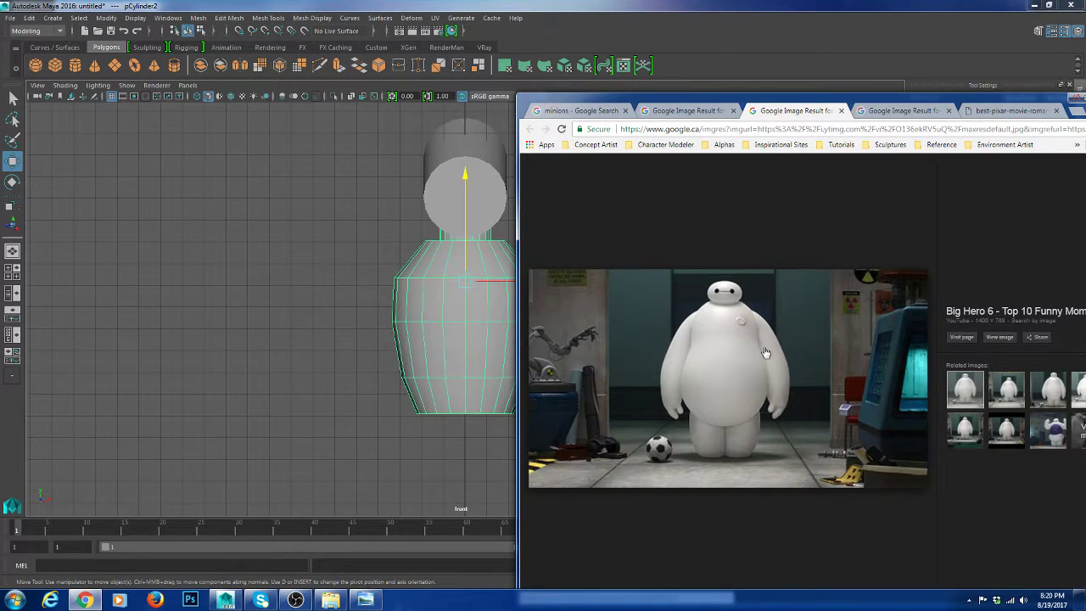
{"action": "left_click", "coordinate": [689, 111]}
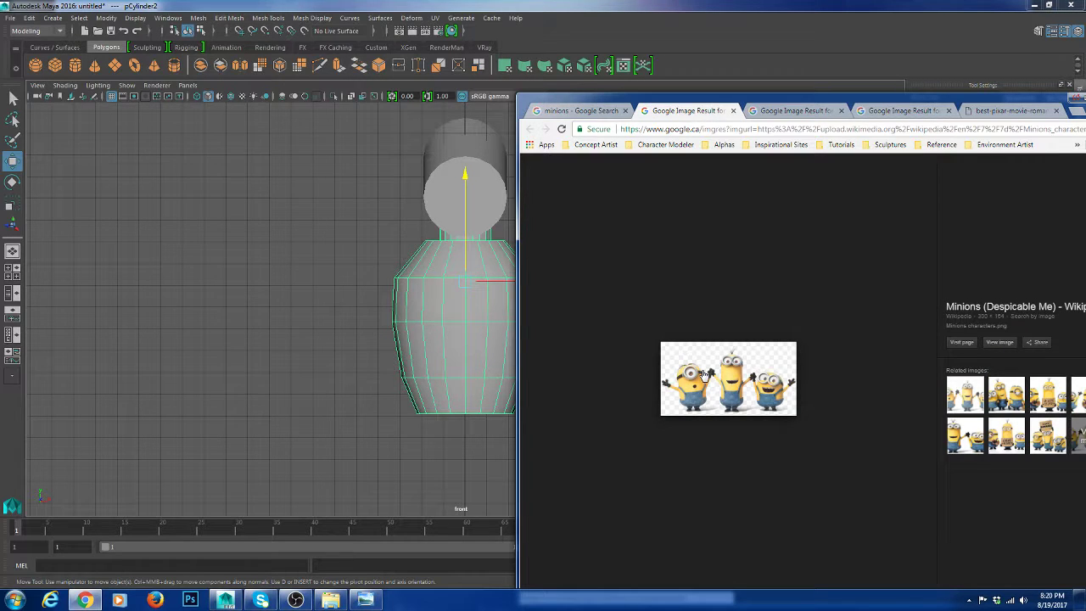
{"action": "left_click", "coordinate": [1018, 110]}
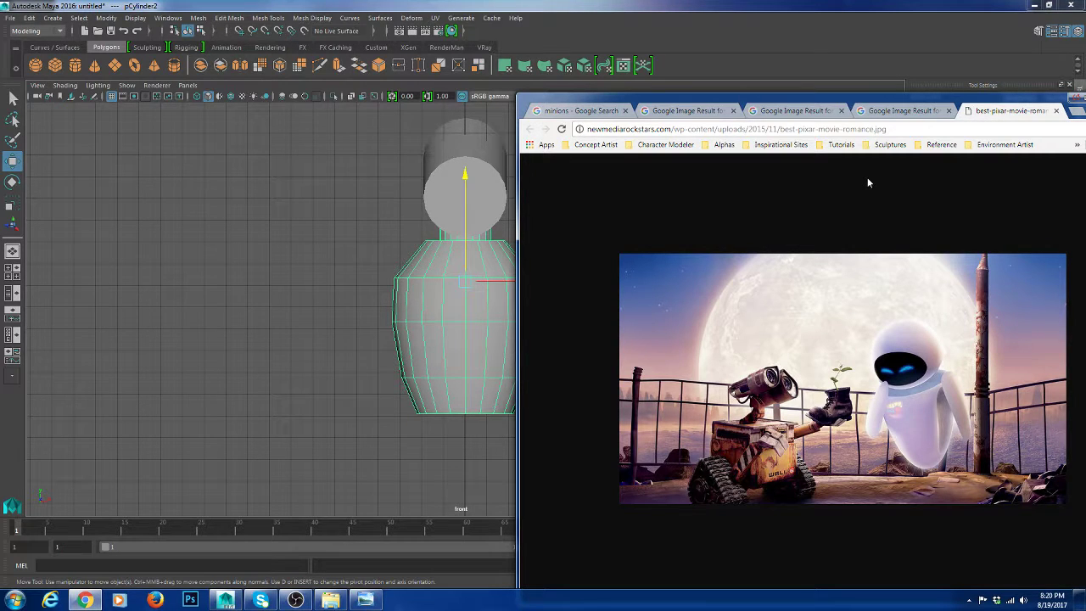
{"action": "key", "text": "ctrl+shift+Tab"}
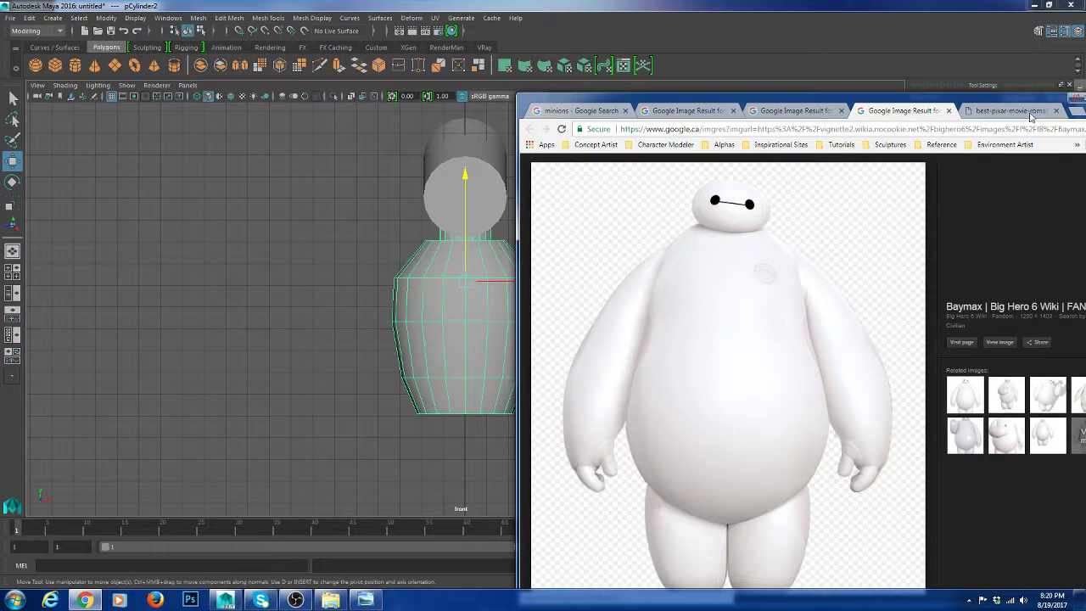
{"action": "left_click_drag", "start_coordinate": [994, 102], "coordinate": [1085, 107]}
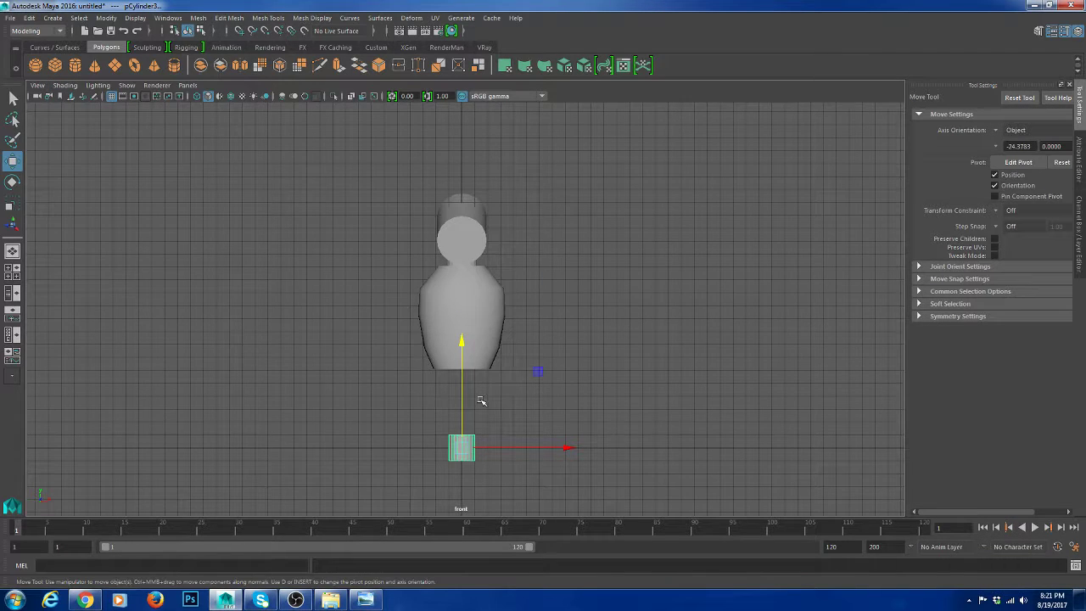
Move the new small cylinder up from the grid origin and sideways to the body's shoulder
{"action": "left_click_drag", "start_coordinate": [463, 399], "coordinate": [463, 232]}
{"action": "left_click_drag", "start_coordinate": [557, 280], "coordinate": [604, 287]}
Rotate the shoulder cylinder onto its side and set its Rotate Z to 90
{"action": "key", "text": "e"}
{"action": "scroll", "coordinate": [645, 255], "scroll_direction": "up", "scroll_amount": 4}
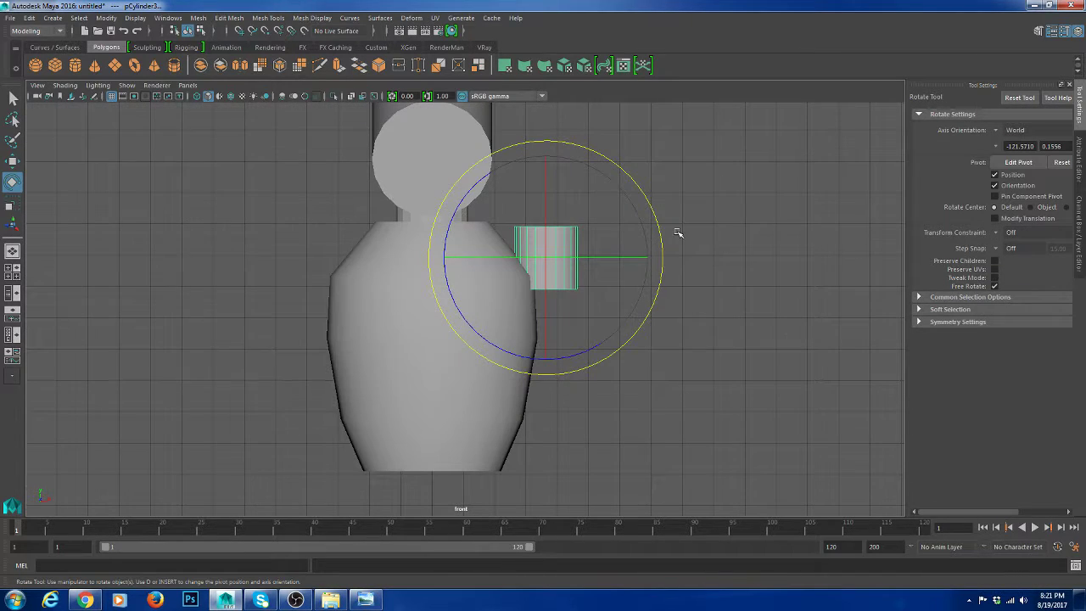
{"action": "left_click_drag", "start_coordinate": [678, 232], "coordinate": [689, 218]}
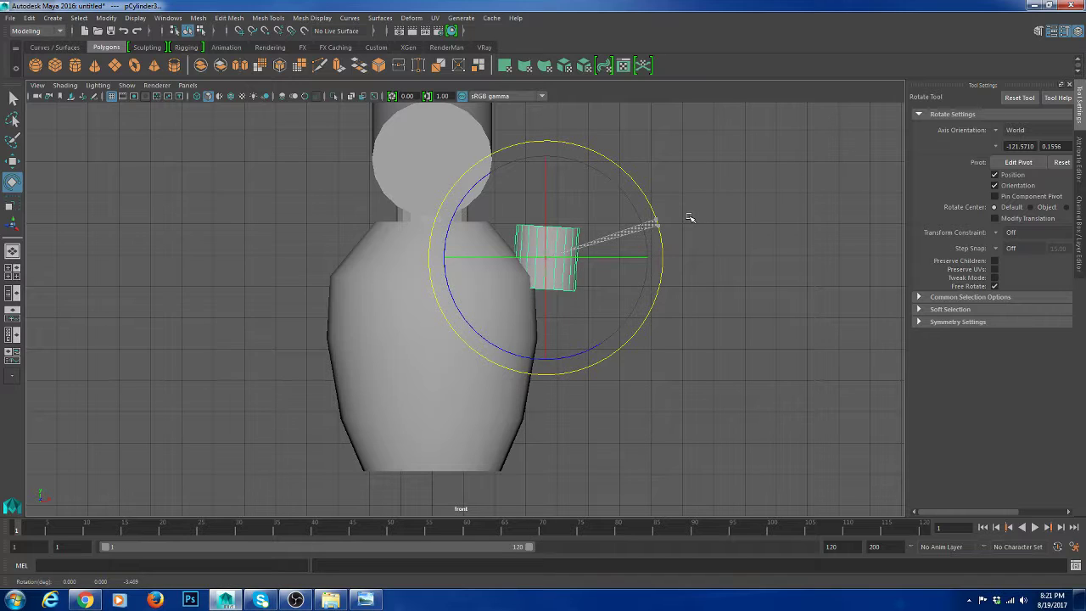
{"action": "key", "text": "w"}
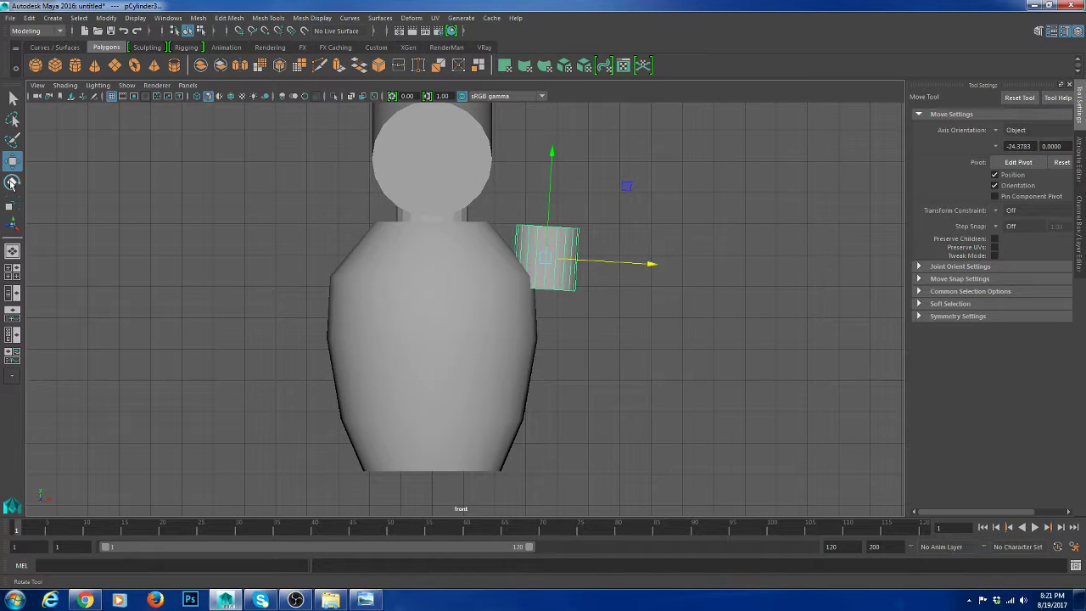
{"action": "left_click", "coordinate": [12, 182]}
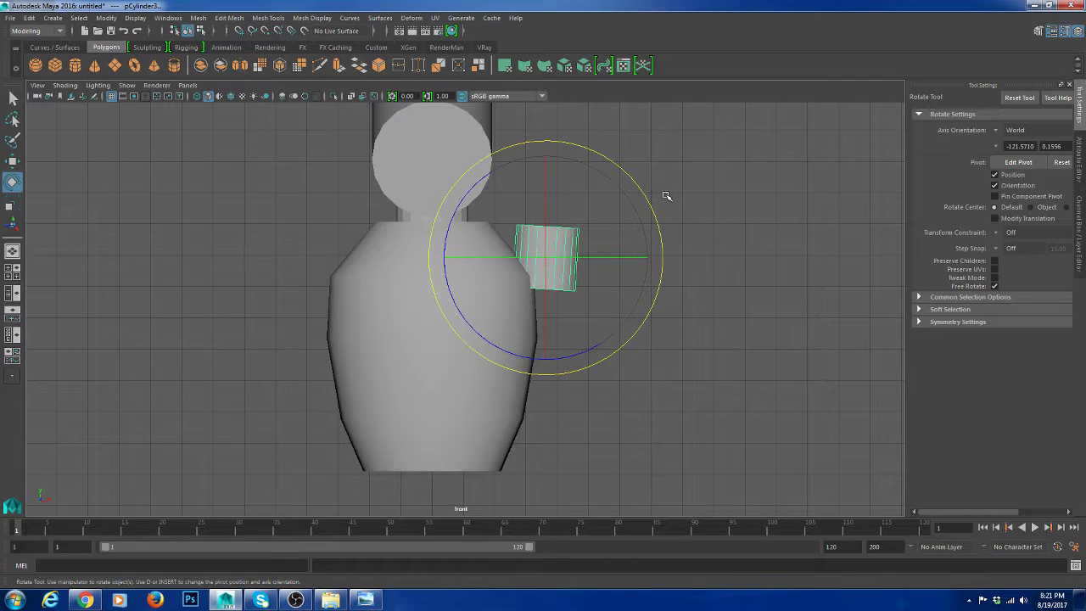
{"action": "left_click_drag", "start_coordinate": [667, 196], "coordinate": [652, 168]}
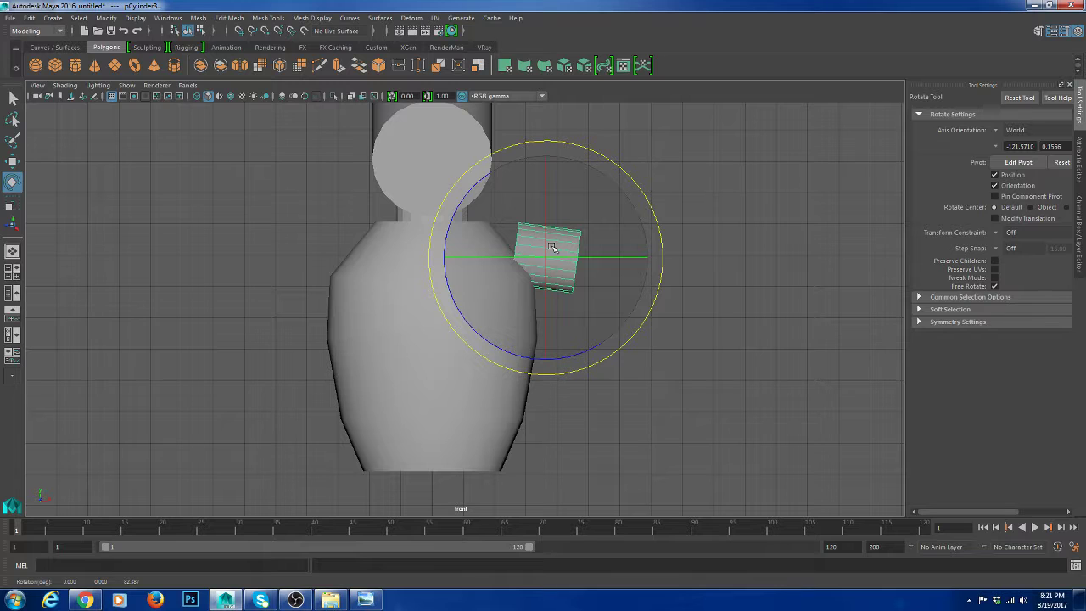
{"action": "scroll", "coordinate": [599, 259], "scroll_direction": "up", "scroll_amount": 1}
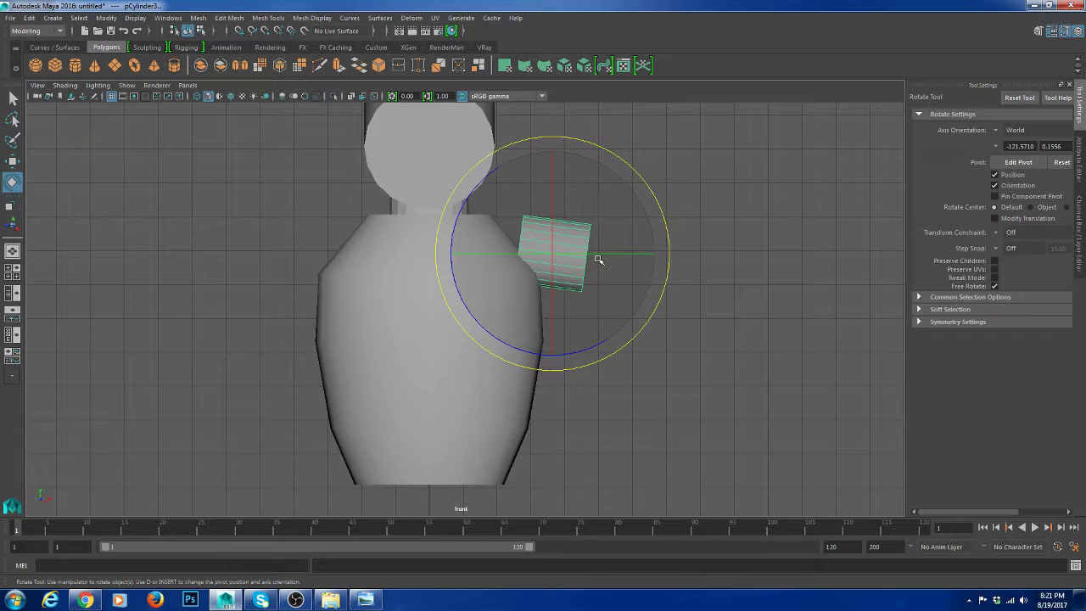
{"action": "scroll", "coordinate": [620, 254], "scroll_direction": "up", "scroll_amount": 2}
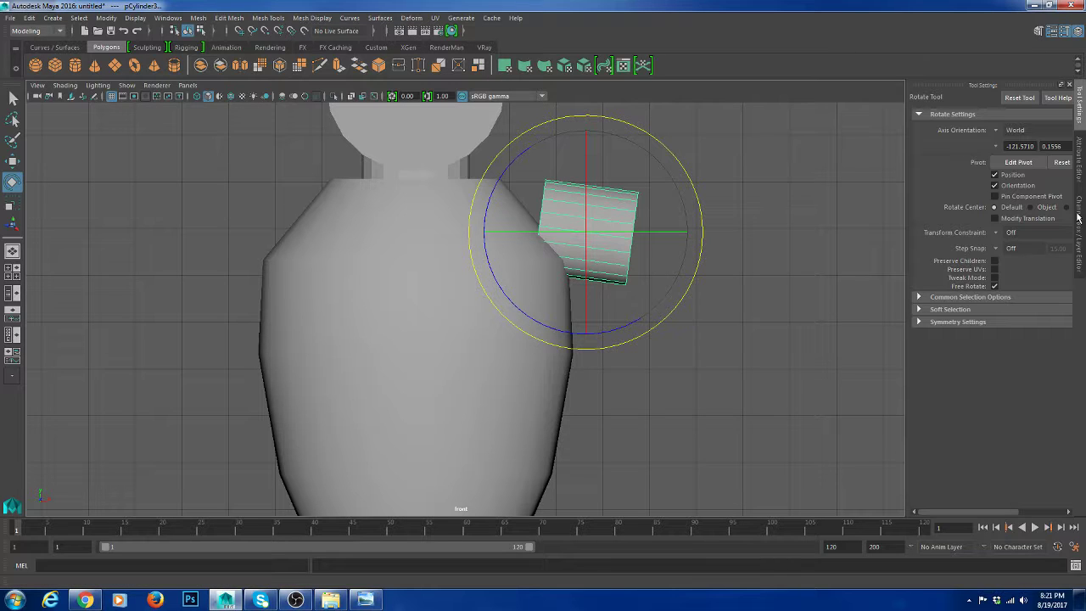
{"action": "left_click", "coordinate": [1078, 218]}
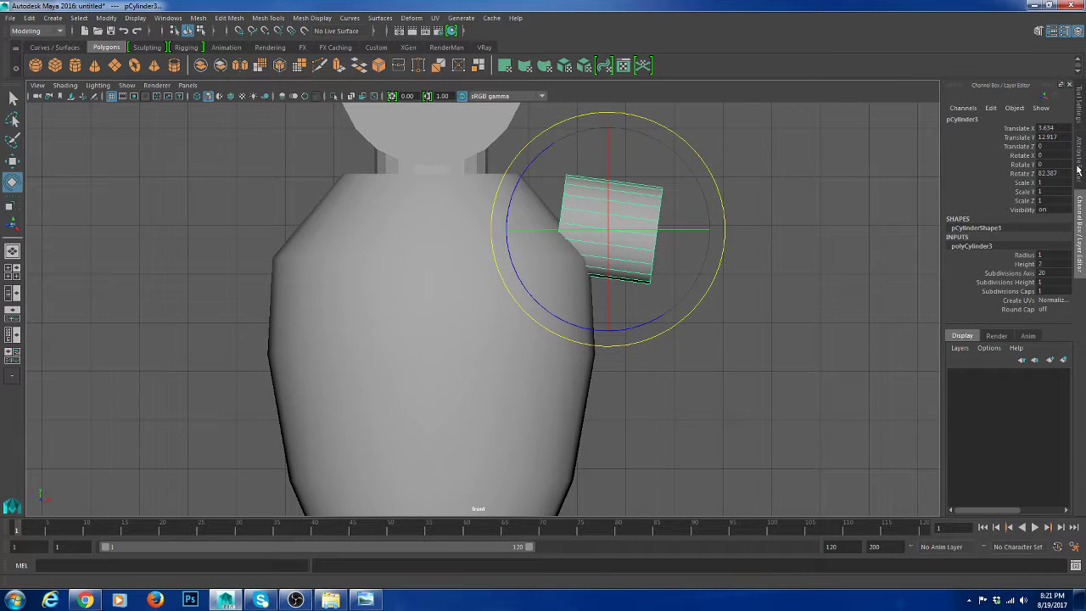
{"action": "left_click", "coordinate": [1078, 169]}
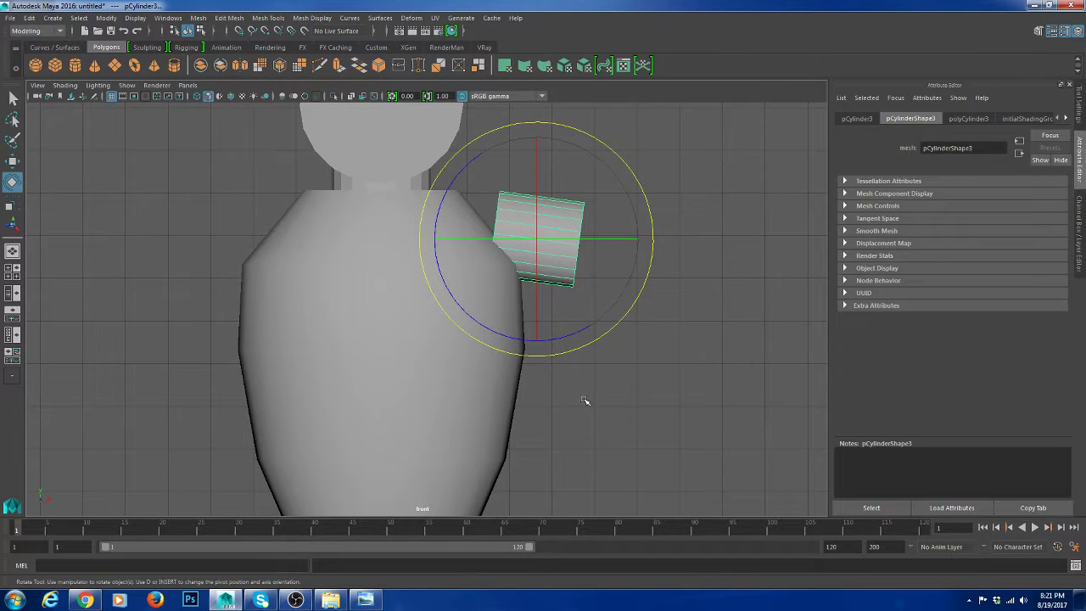
{"action": "left_click", "coordinate": [1077, 217]}
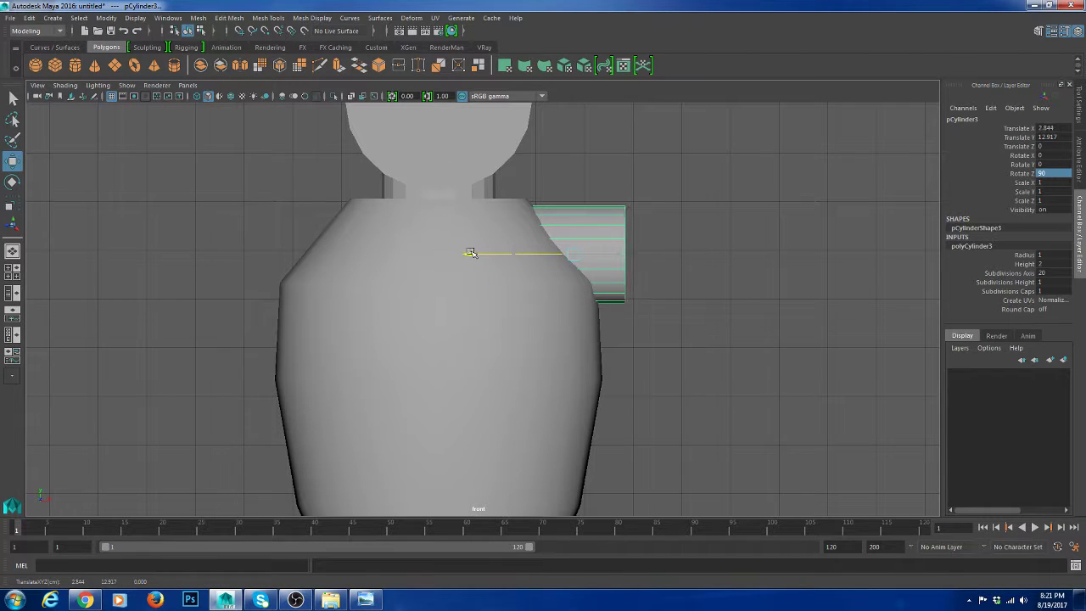
Move the horizontal cylinder inward and slightly down into the shoulder, at about X 2.6 and Y 12.86, and keep it selected
{"action": "left_click_drag", "start_coordinate": [473, 254], "coordinate": [456, 254]}
{"action": "left_click_drag", "start_coordinate": [563, 161], "coordinate": [564, 165]}
{"action": "left_click", "coordinate": [622, 222]}
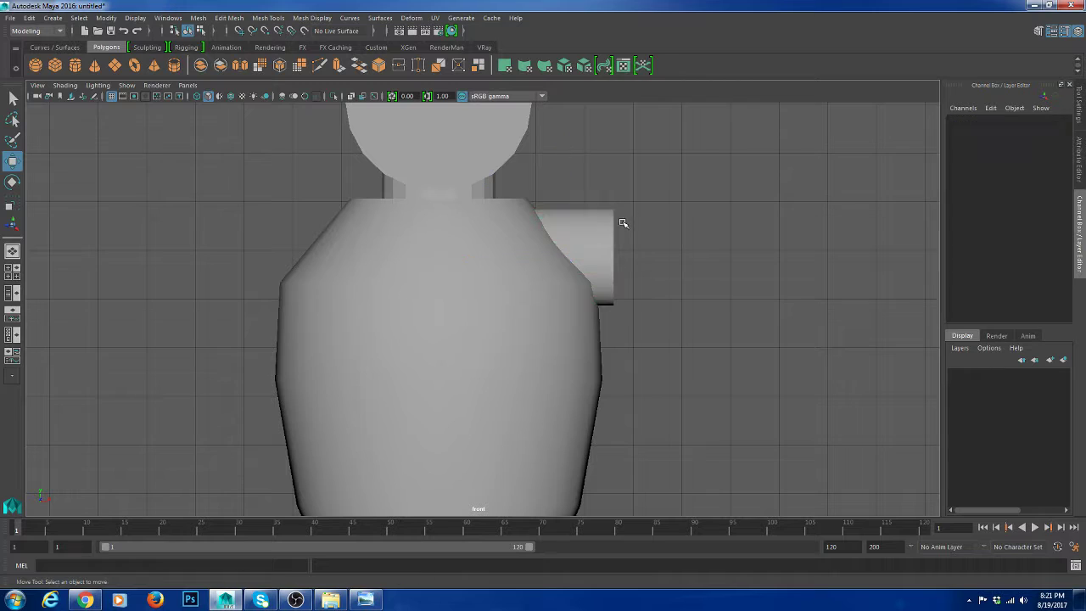
{"action": "scroll", "coordinate": [590, 239], "scroll_direction": "up", "scroll_amount": 1}
{"action": "left_click", "coordinate": [596, 232]}
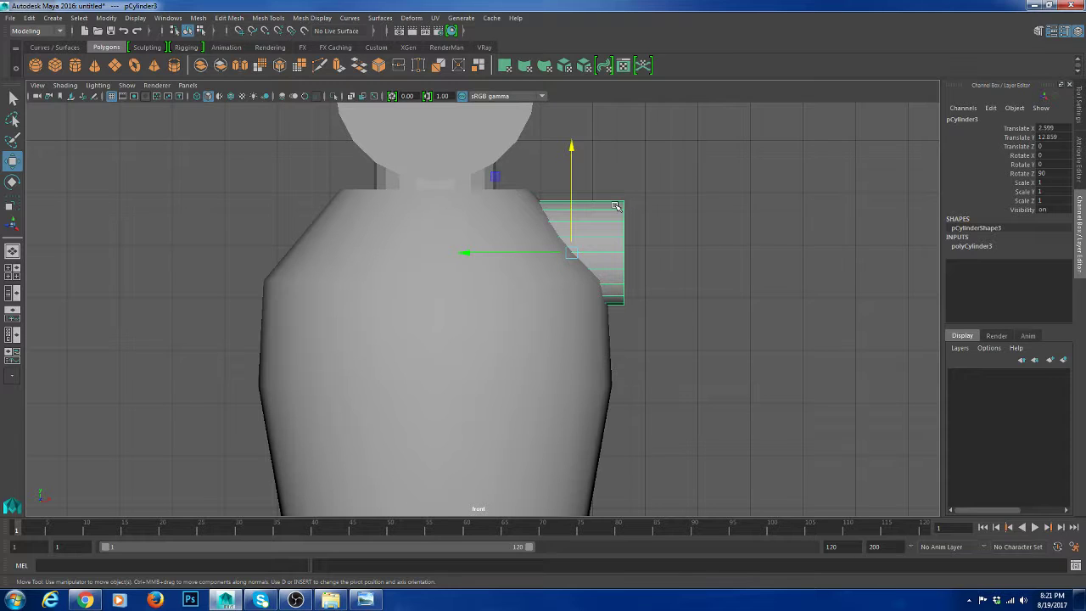
In wireframe display, delete the arm cylinder's outer end-cap faces and select the vertex ring around the open end
{"action": "right_click_drag", "start_coordinate": [616, 206], "coordinate": [654, 359]}
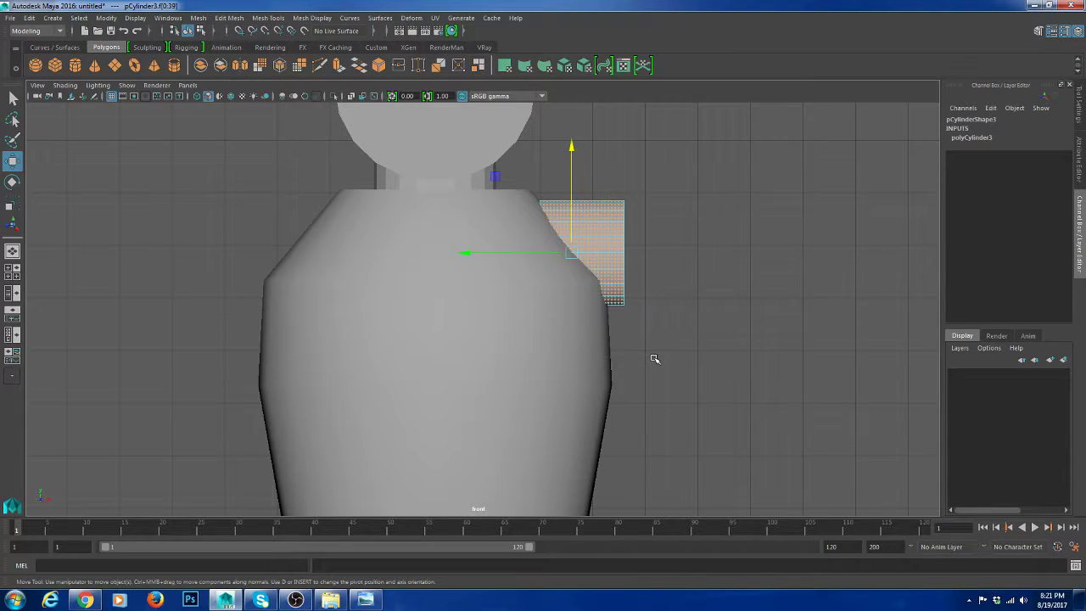
{"action": "key", "text": "4"}
{"action": "left_click_drag", "start_coordinate": [595, 372], "coordinate": [422, 146]}
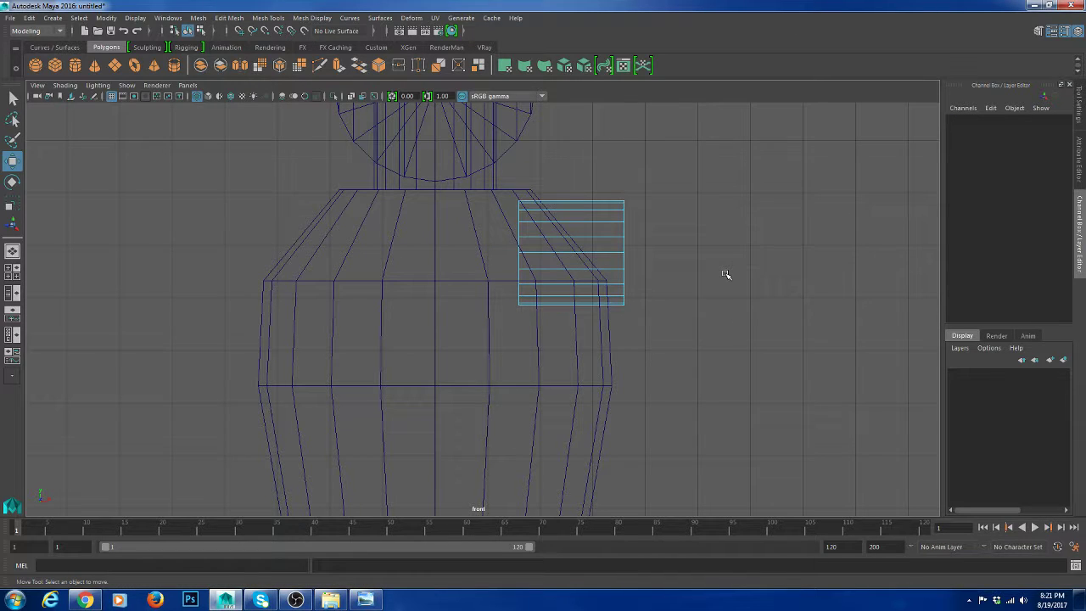
{"action": "double_click", "coordinate": [626, 228]}
Try to rotate the arm cylinder's outer vertex ring by about 45 degrees, and undo the rotation
{"action": "key", "text": "e"}
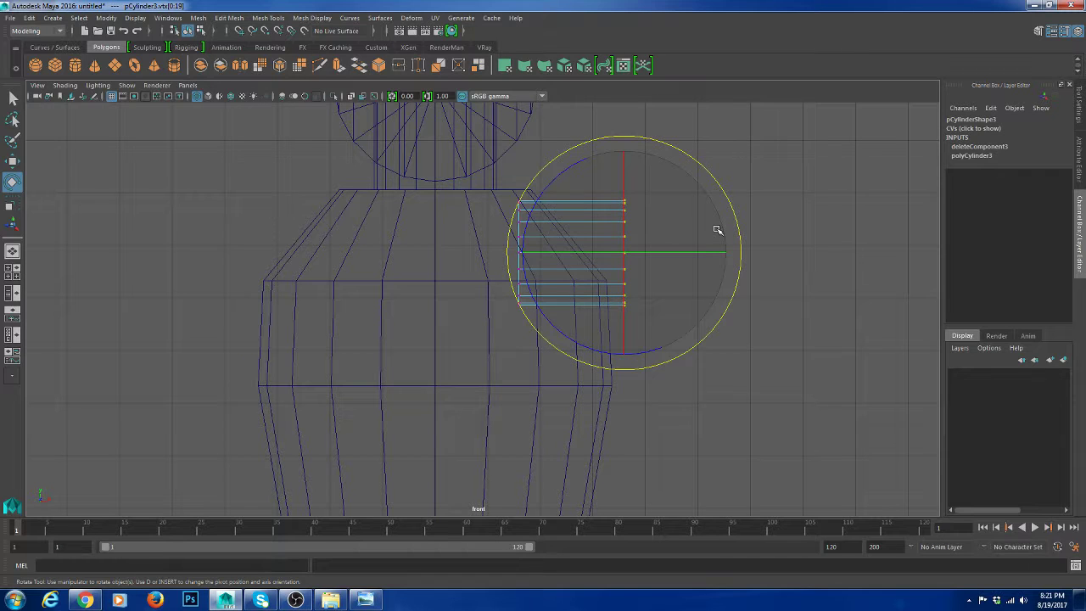
{"action": "left_click_drag", "start_coordinate": [718, 229], "coordinate": [587, 286]}
{"action": "scroll", "coordinate": [632, 271], "scroll_direction": "up", "scroll_amount": 3}
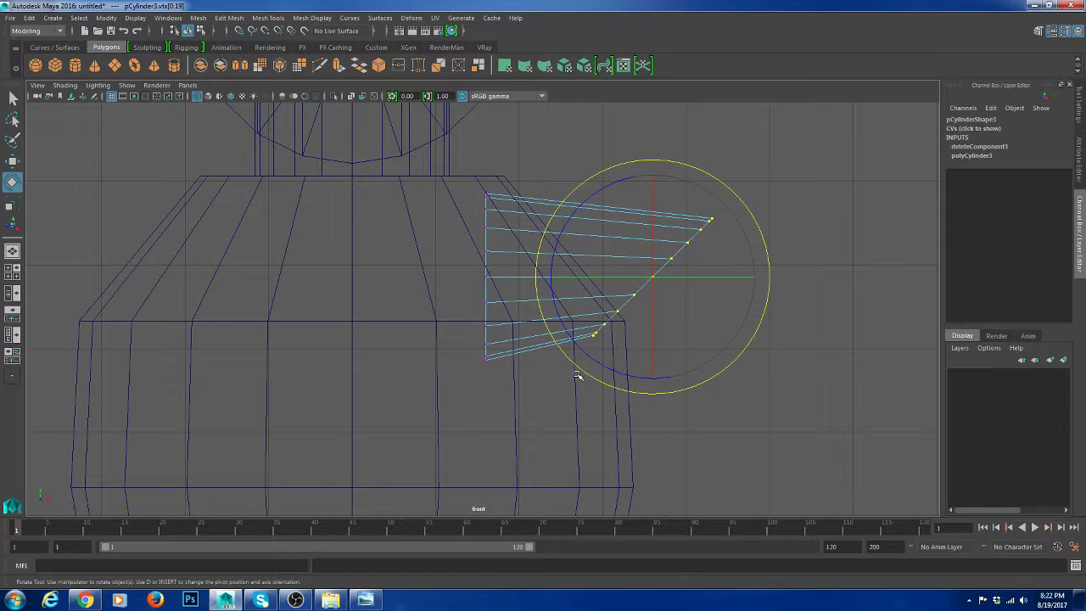
{"action": "key", "text": "ctrl+z"}
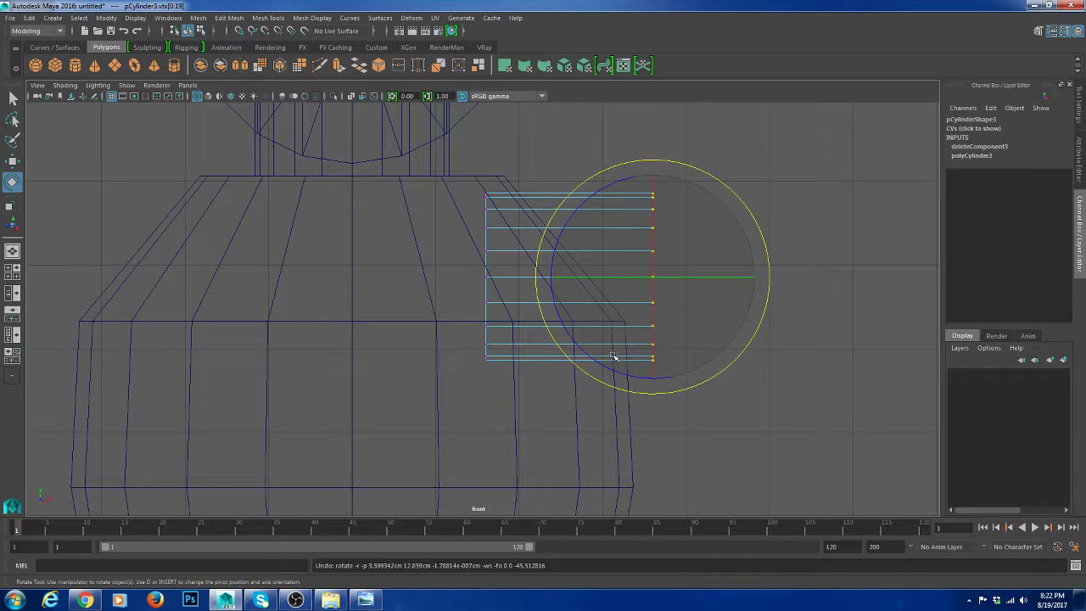
Move the outer vertex ring straight away from the body to lengthen the arm cylinder, and clear the selection
{"action": "key", "text": "w"}
{"action": "left_click_drag", "start_coordinate": [580, 277], "coordinate": [662, 237]}
{"action": "left_click", "coordinate": [744, 175]}
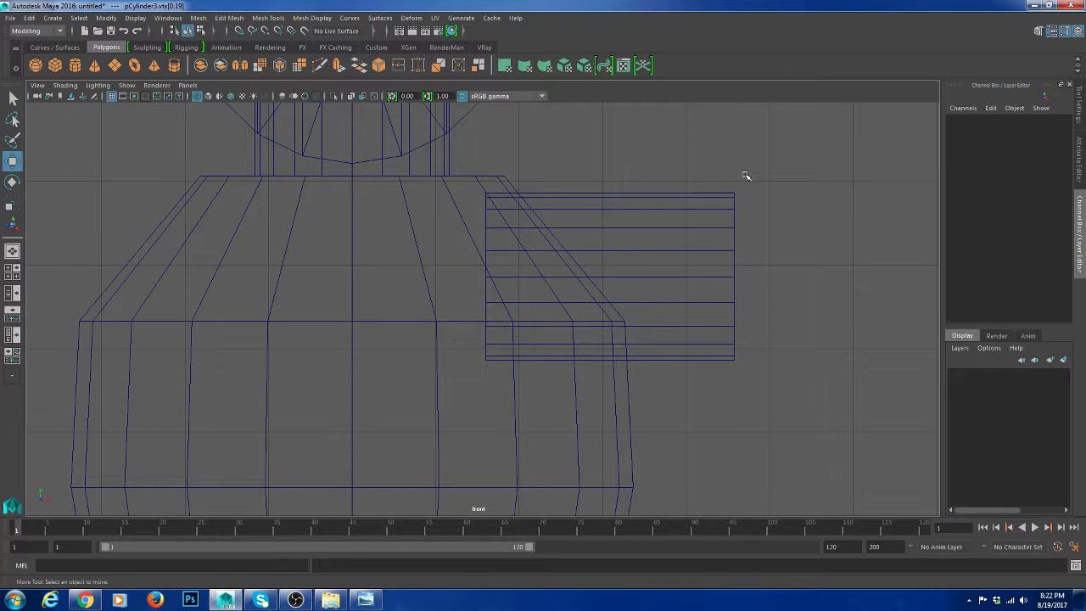
Slice the arm cylinder diagonally near its outer end with Multi-Cut and delete the faces beyond the cut
{"action": "left_click", "coordinate": [734, 209]}
{"action": "right_click", "coordinate": [769, 237], "text": "shift"}
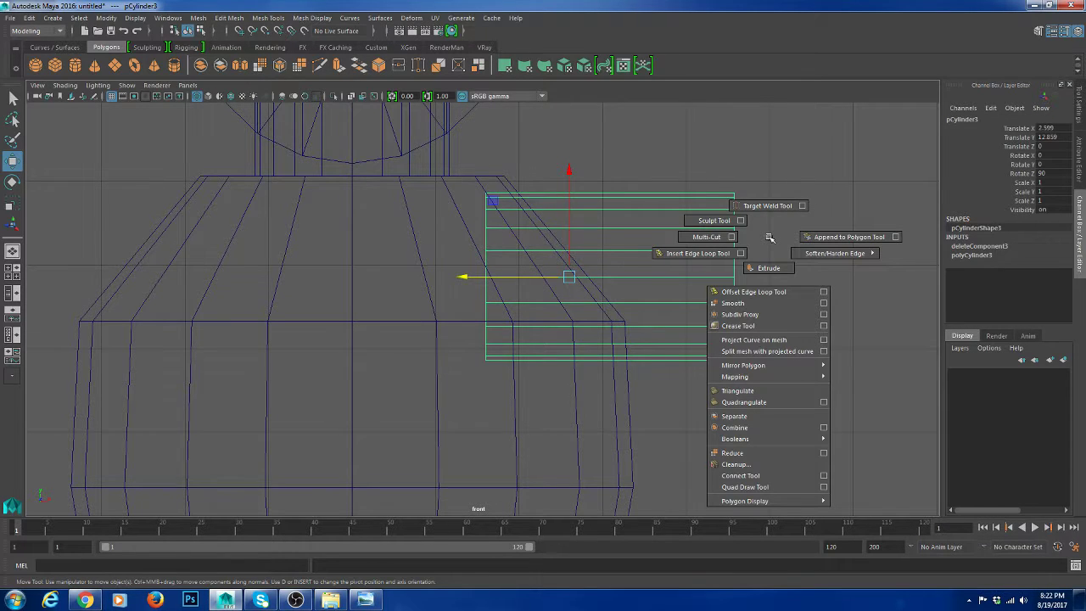
{"action": "left_click", "coordinate": [706, 237]}
{"action": "left_click", "coordinate": [712, 136]}
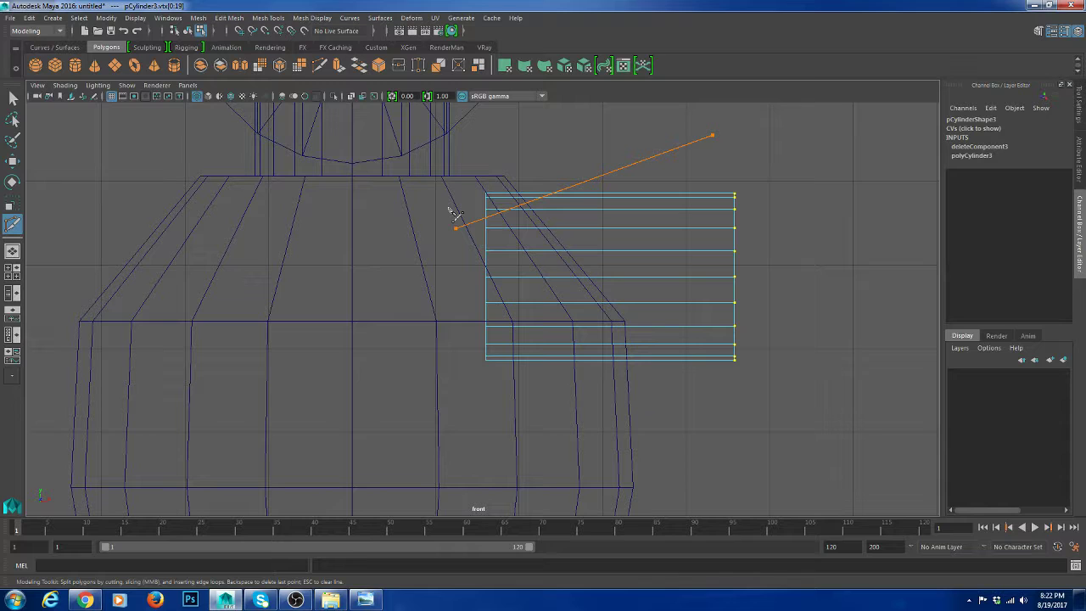
{"action": "left_click_drag", "start_coordinate": [452, 214], "coordinate": [551, 447]}
{"action": "key", "text": "w"}
{"action": "left_click_drag", "start_coordinate": [645, 204], "coordinate": [710, 251]}
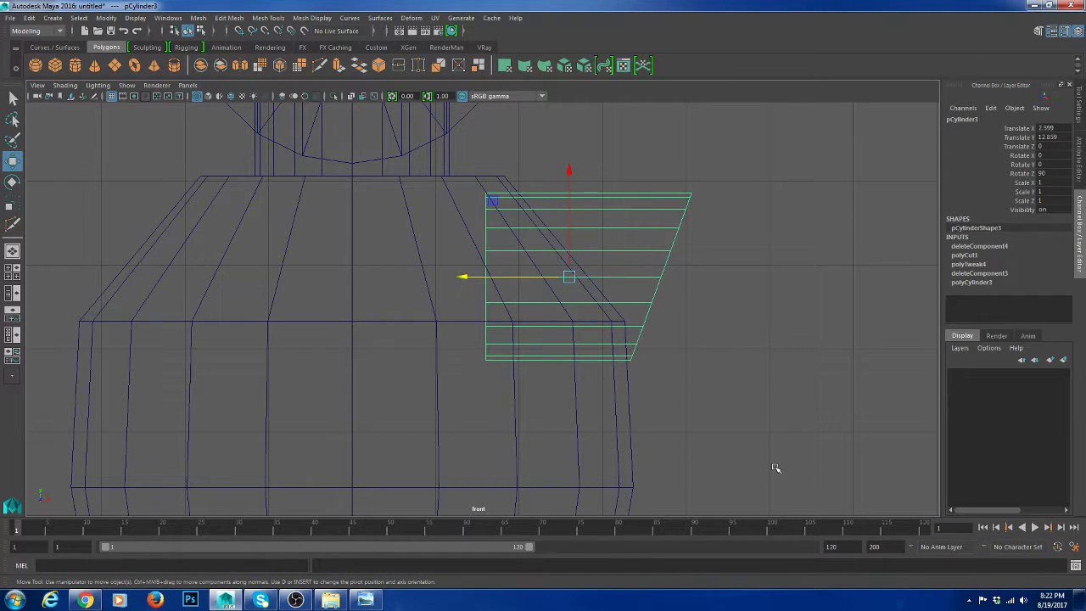
In a wireframe side view, scale the arm cylinder uniformly to about 1.33 and lower it to about Y 12.64
{"action": "key", "text": "space"}
{"action": "key", "text": "space"}
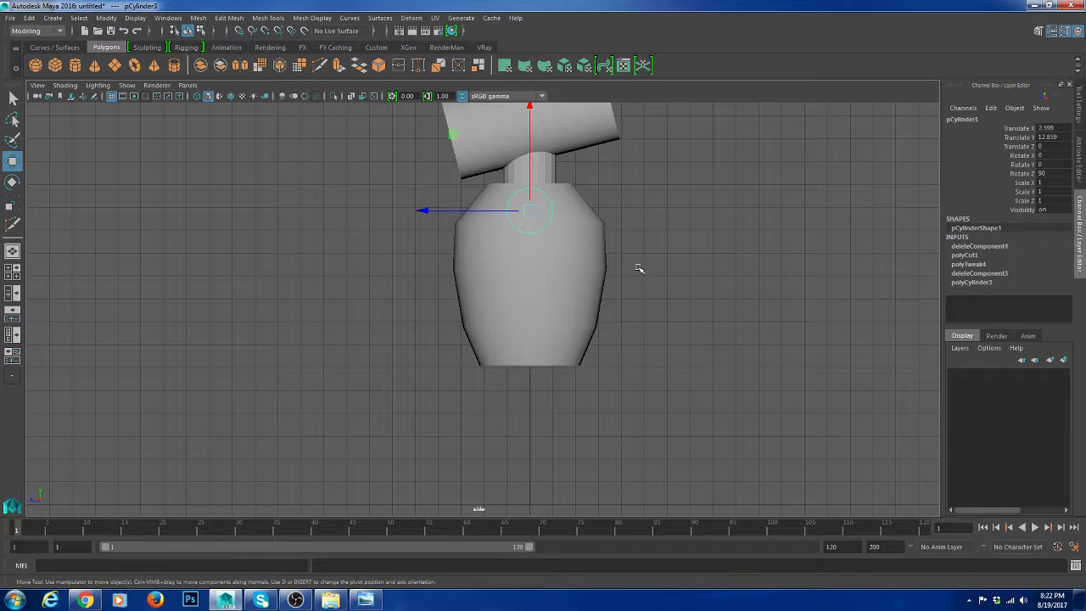
{"action": "key", "text": "4"}
{"action": "key", "text": "space"}
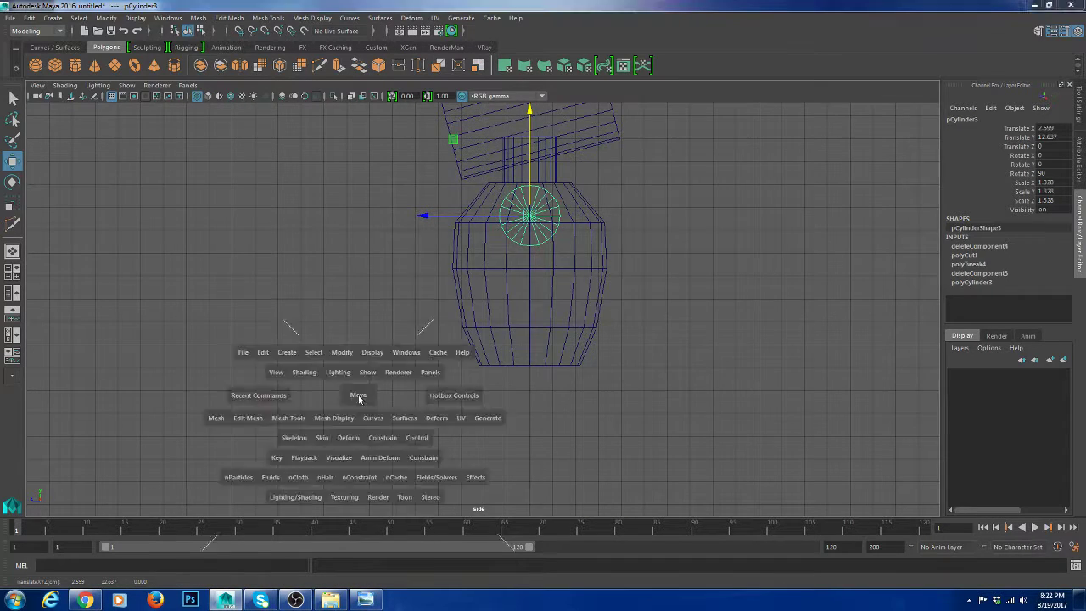
{"action": "key", "text": "space"}
Delete the end-cap faces at the arm cylinder's inner end, inside the body
{"action": "key", "text": "F11"}
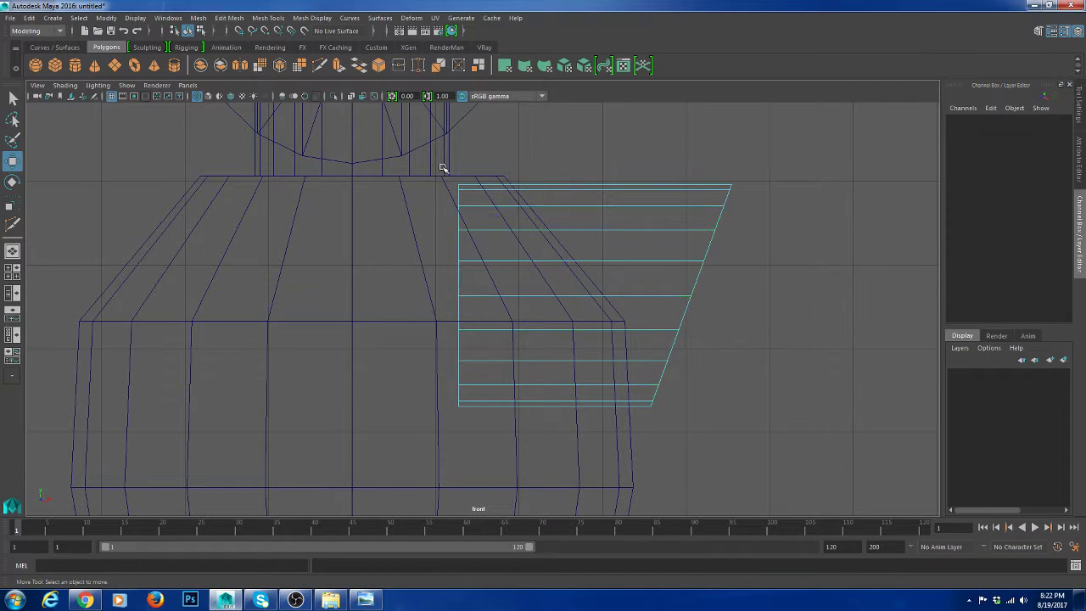
{"action": "left_click_drag", "start_coordinate": [404, 132], "coordinate": [734, 467]}
{"action": "left_click_drag", "start_coordinate": [714, 455], "coordinate": [696, 283]}
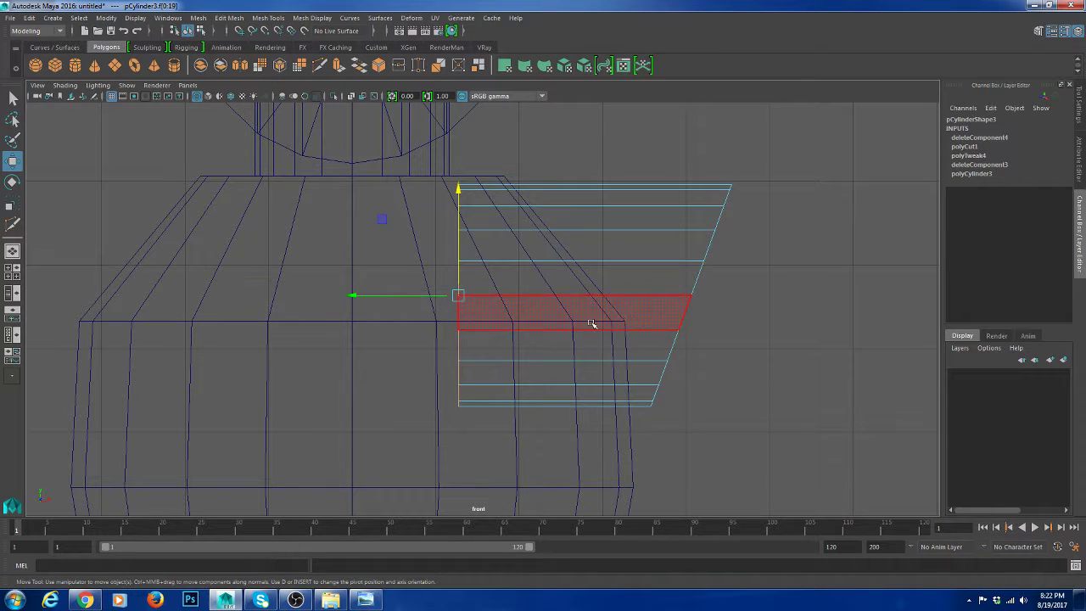
{"action": "left_click_drag", "start_coordinate": [715, 155], "coordinate": [732, 198]}
{"action": "scroll", "coordinate": [488, 311], "scroll_direction": "down", "scroll_amount": 5}
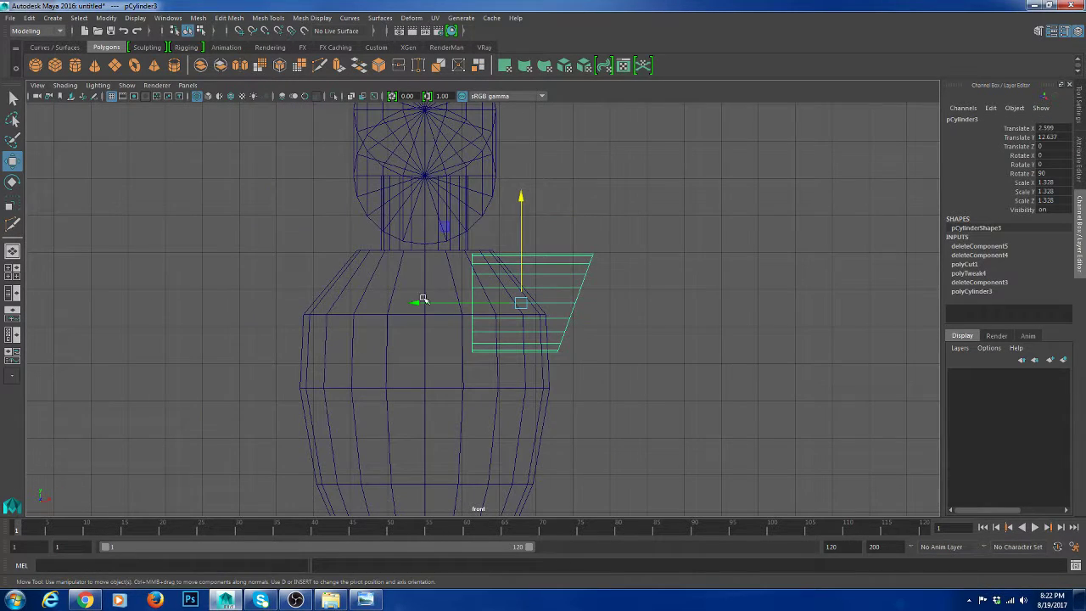
Scale the arm cylinder uniformly to 1.26, shift it outward to about X 2.68, and check its fit in the side and front views
{"action": "key", "text": "r"}
{"action": "left_click_drag", "start_coordinate": [521, 303], "coordinate": [535, 309]}
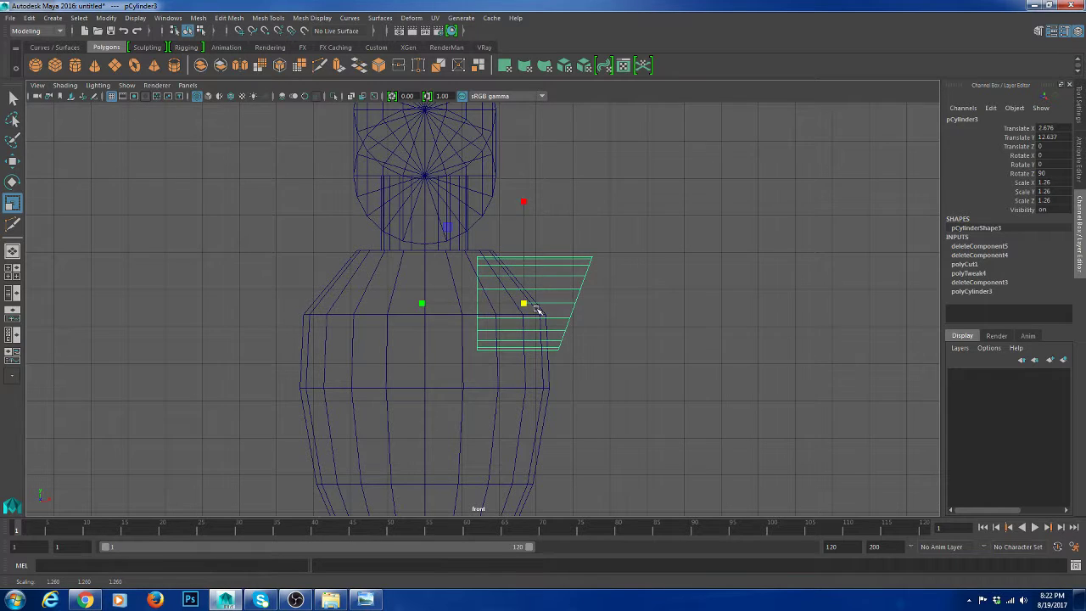
{"action": "key", "text": "space"}
{"action": "key", "text": "space"}
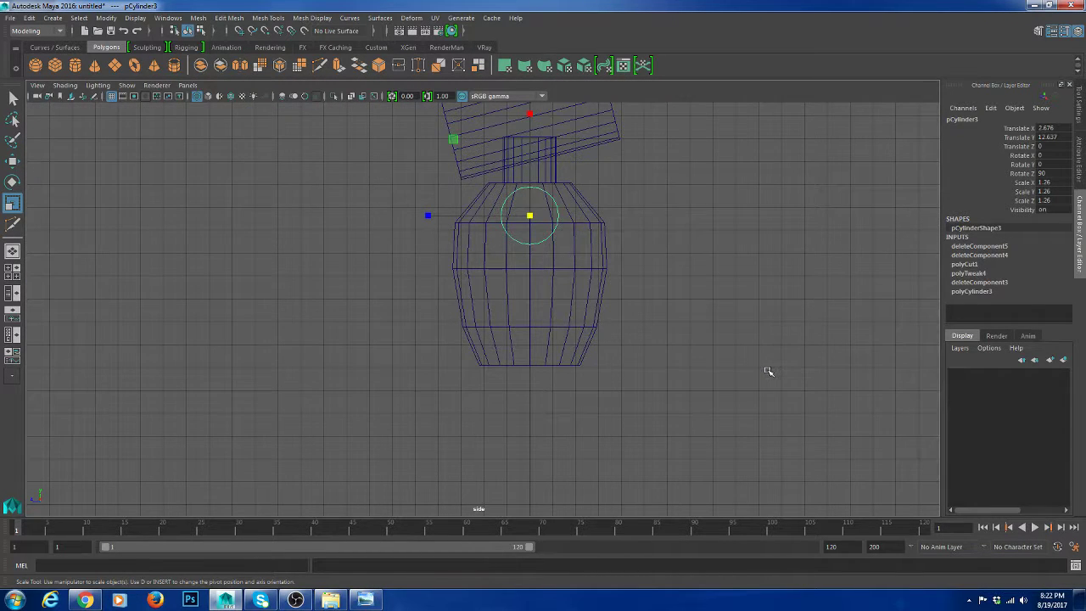
{"action": "key", "text": "space"}
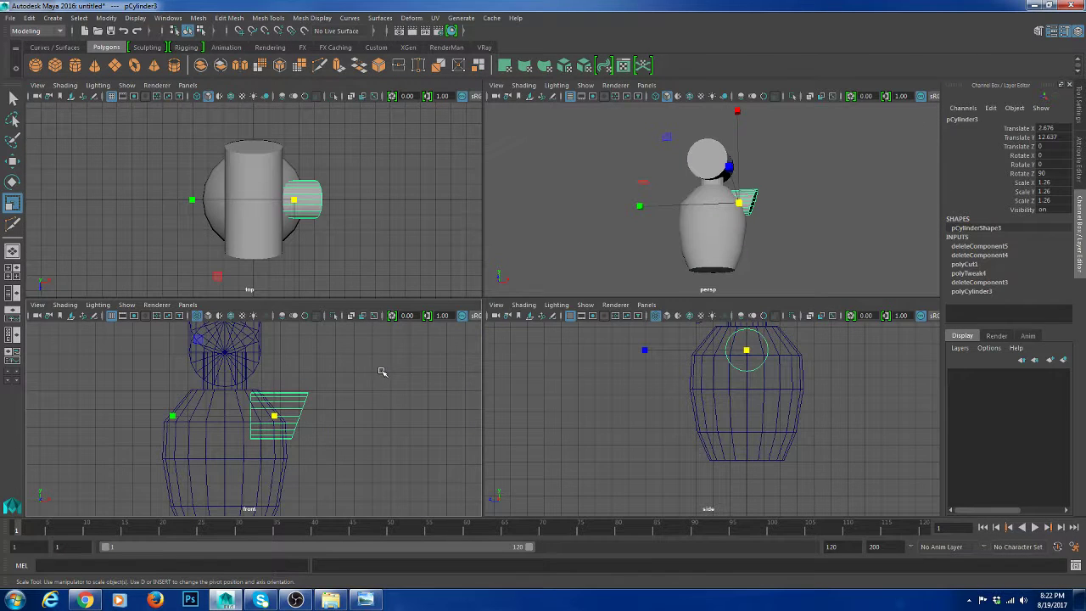
{"action": "key", "text": "space"}
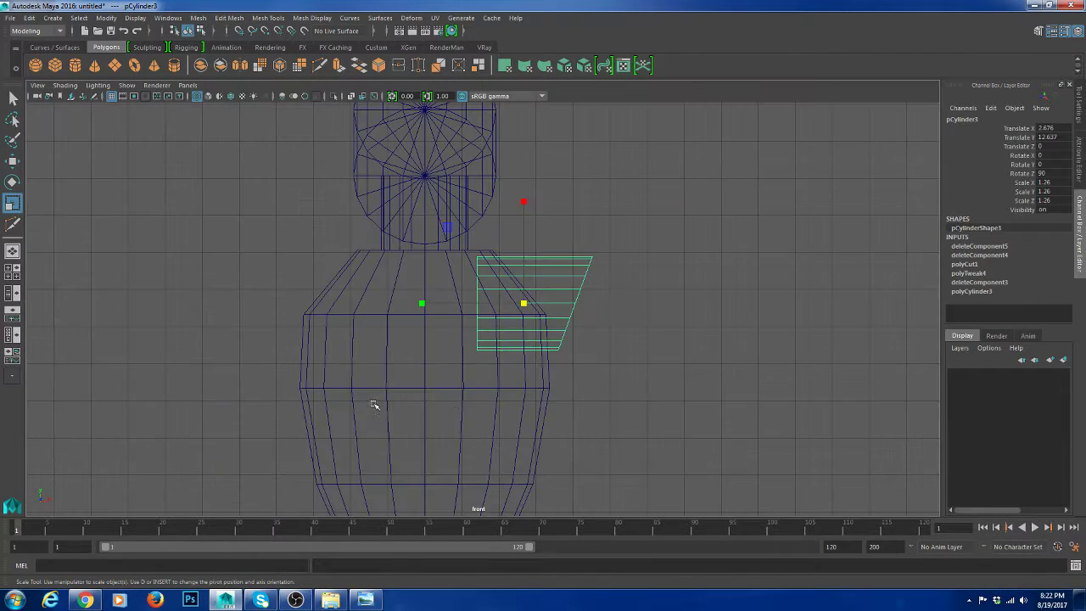
Extrude the edge loop around the arm's slanted outer end and move it down and slightly outward
{"action": "scroll", "coordinate": [594, 331], "scroll_direction": "up", "scroll_amount": 5}
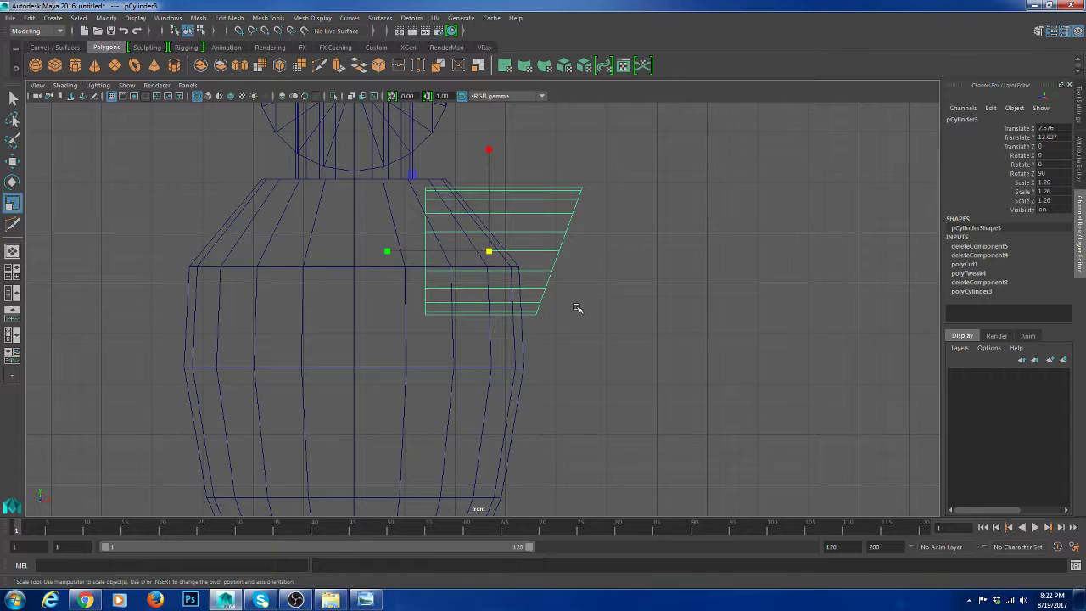
{"action": "right_click_drag", "start_coordinate": [577, 308], "coordinate": [572, 218]}
{"action": "double_click", "coordinate": [575, 222]}
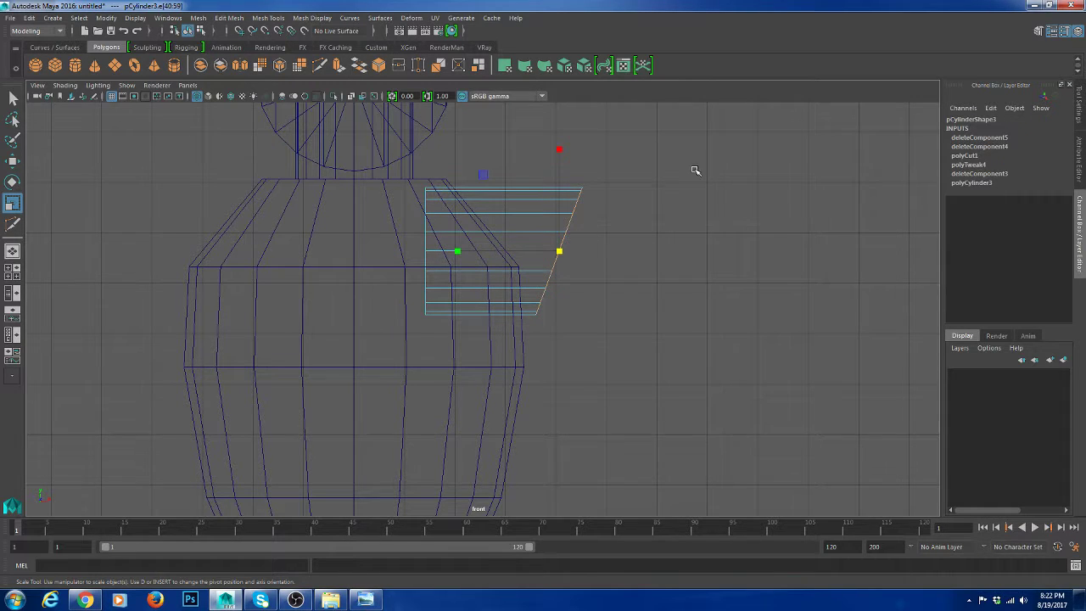
{"action": "key", "text": "space"}
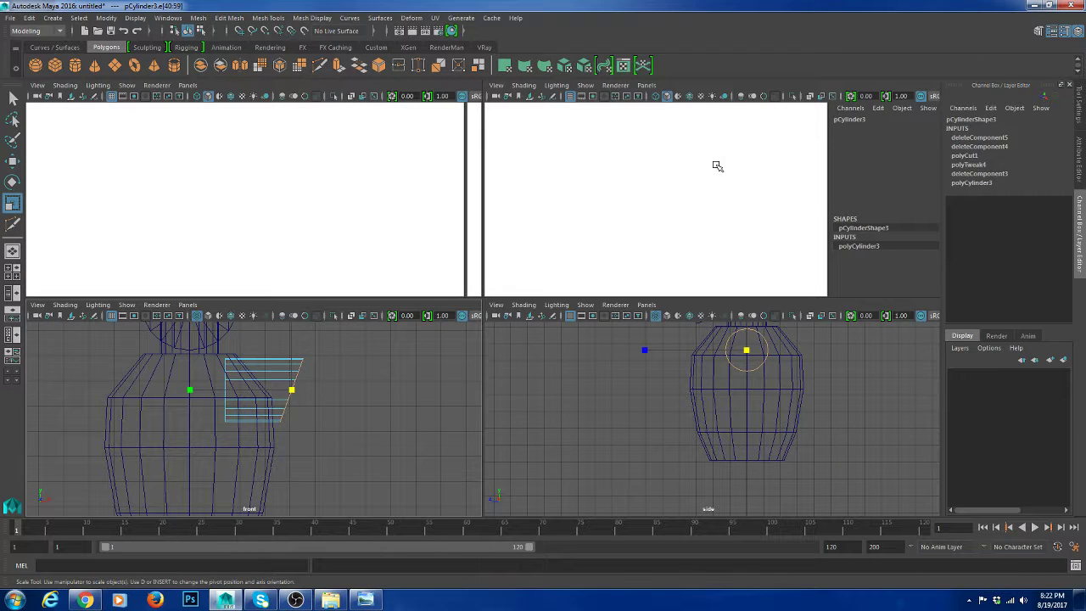
{"action": "key", "text": "space"}
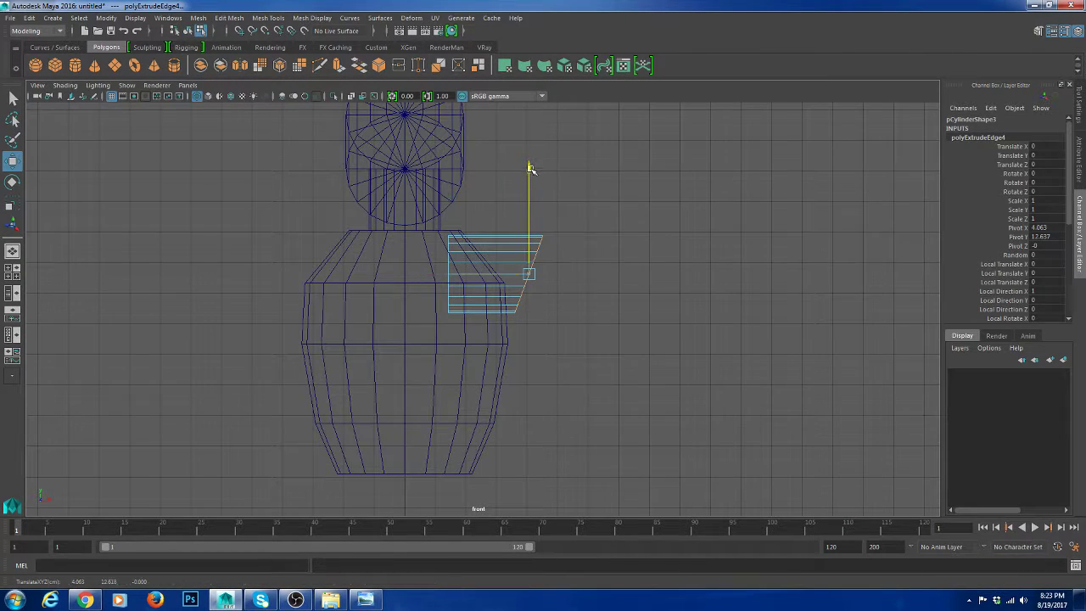
{"action": "mouse_move", "coordinate": [536, 170]}
{"action": "left_mouse_down"}
{"action": "mouse_move", "coordinate": [533, 203]}
{"action": "mouse_move", "coordinate": [455, 301]}
{"action": "left_mouse_up"}
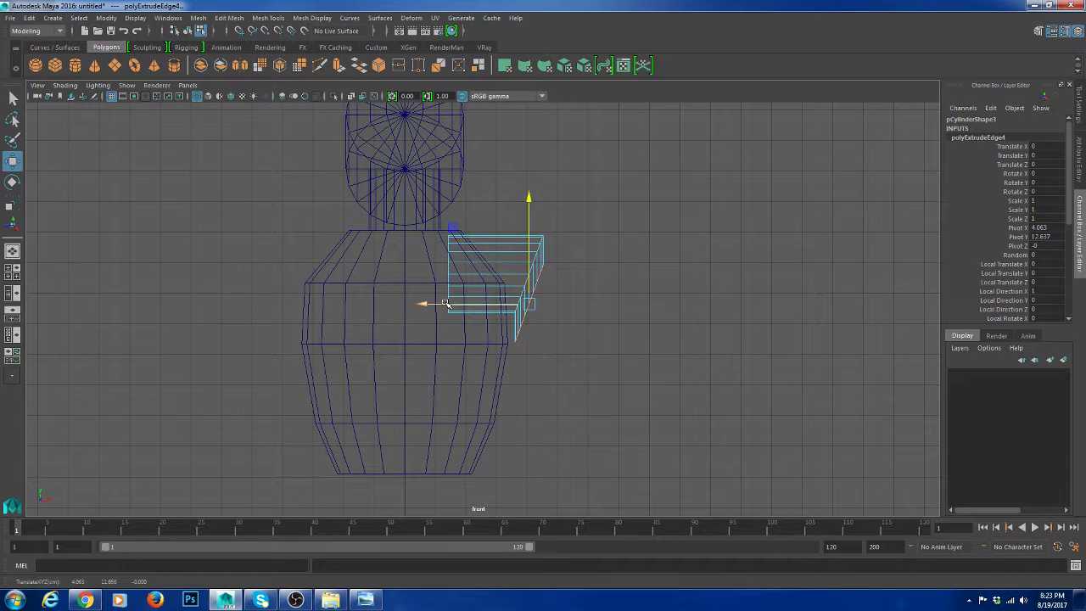
{"action": "scroll", "coordinate": [445, 304], "scroll_direction": "up", "scroll_amount": 3}
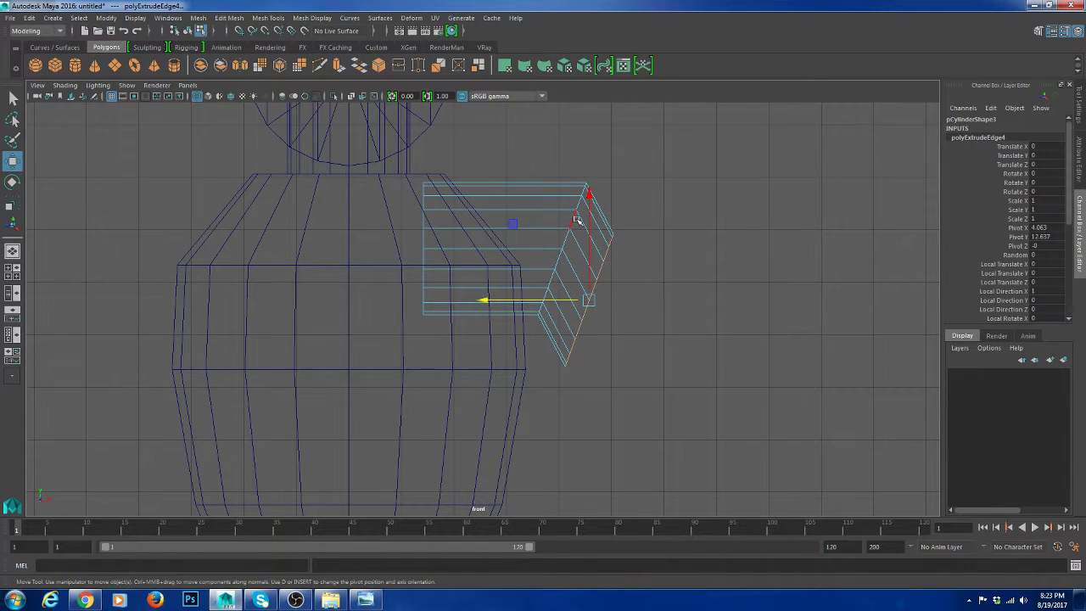
Move the edge loop at the arm's first bend inward and slightly down, to about X 3.92 and Y 12.52
{"action": "key", "text": "w"}
{"action": "left_click_drag", "start_coordinate": [500, 250], "coordinate": [495, 249]}
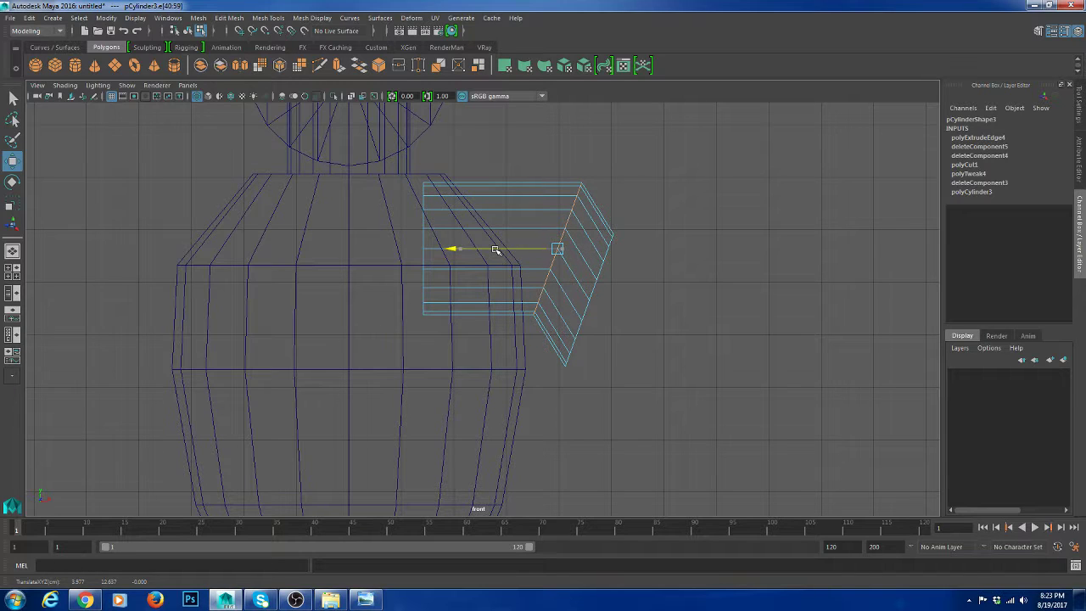
{"action": "left_click_drag", "start_coordinate": [579, 185], "coordinate": [576, 197]}
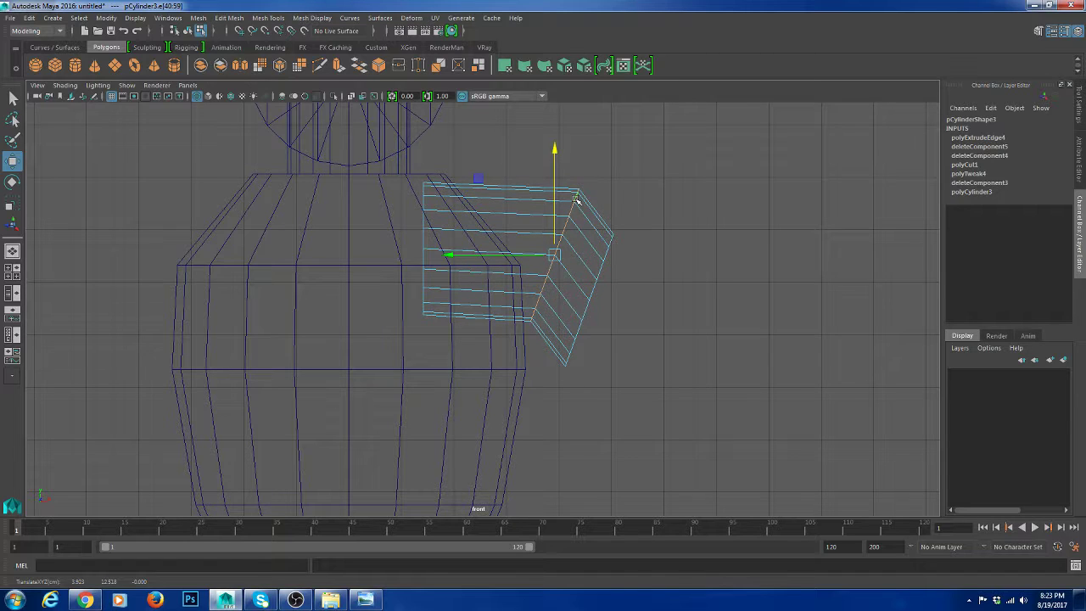
Extrude the arm's open-end edge loop again, rotate it toward horizontal, and move it down and outward
{"action": "scroll", "coordinate": [576, 198], "scroll_direction": "down", "scroll_amount": 2}
{"action": "key", "text": "ctrl+e"}
{"action": "key", "text": "e"}
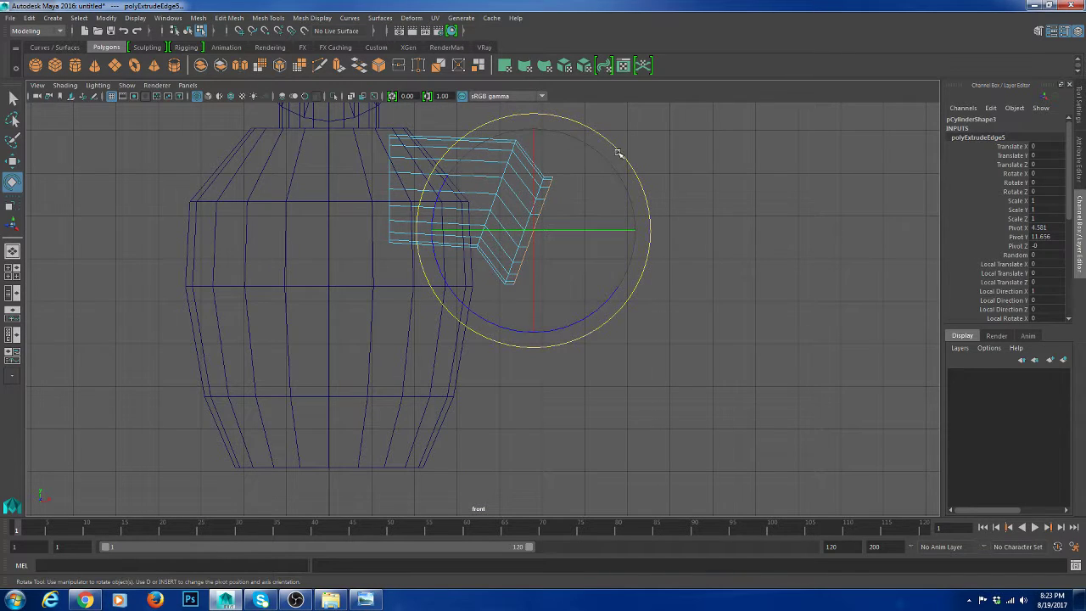
{"action": "left_click_drag", "start_coordinate": [620, 152], "coordinate": [630, 197]}
{"action": "key", "text": "w"}
{"action": "left_click_drag", "start_coordinate": [534, 129], "coordinate": [533, 174]}
{"action": "left_click_drag", "start_coordinate": [500, 277], "coordinate": [516, 276]}
Move the arm's two bend edge loops inward, adjust the open-end loop to even out the tube, and clear the selection
{"action": "right_click_drag", "start_coordinate": [509, 188], "coordinate": [552, 163]}
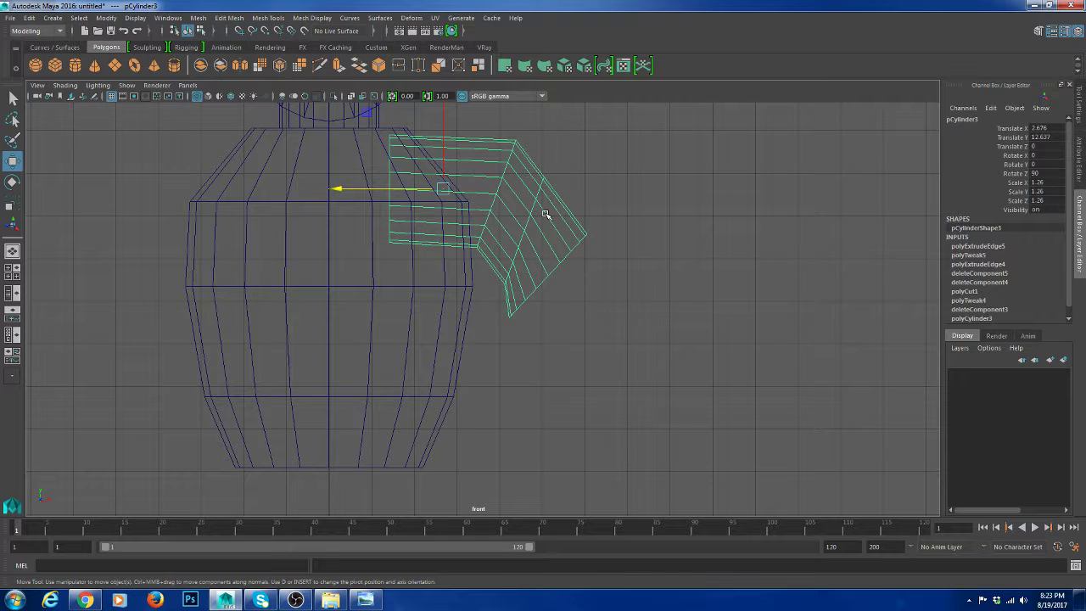
{"action": "key", "text": "F10"}
{"action": "left_click", "coordinate": [486, 231]}
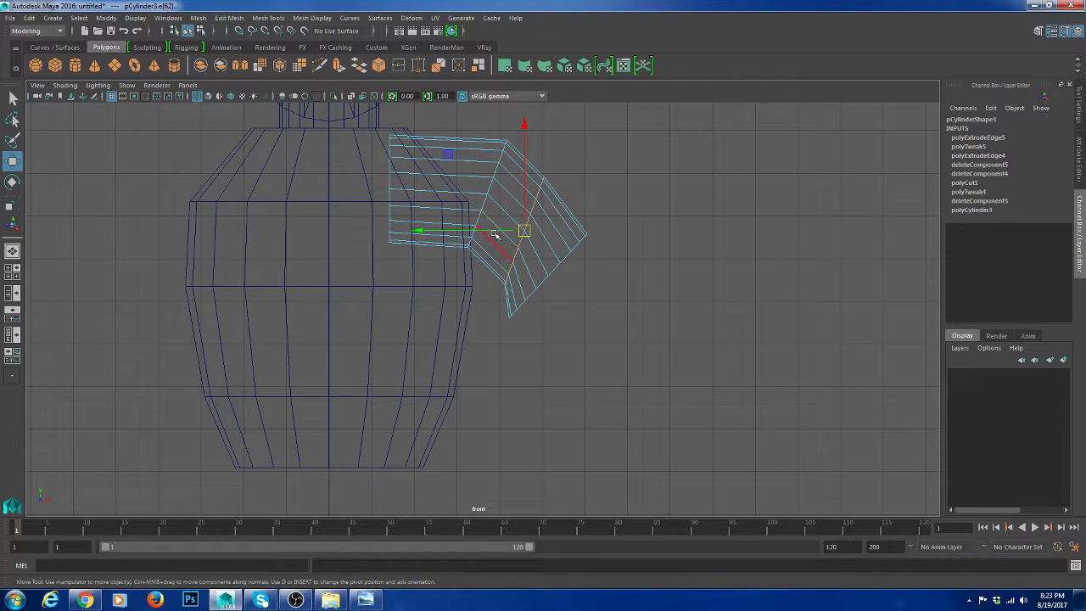
{"action": "left_click", "coordinate": [484, 234]}
{"action": "key", "text": "ctrl+z"}
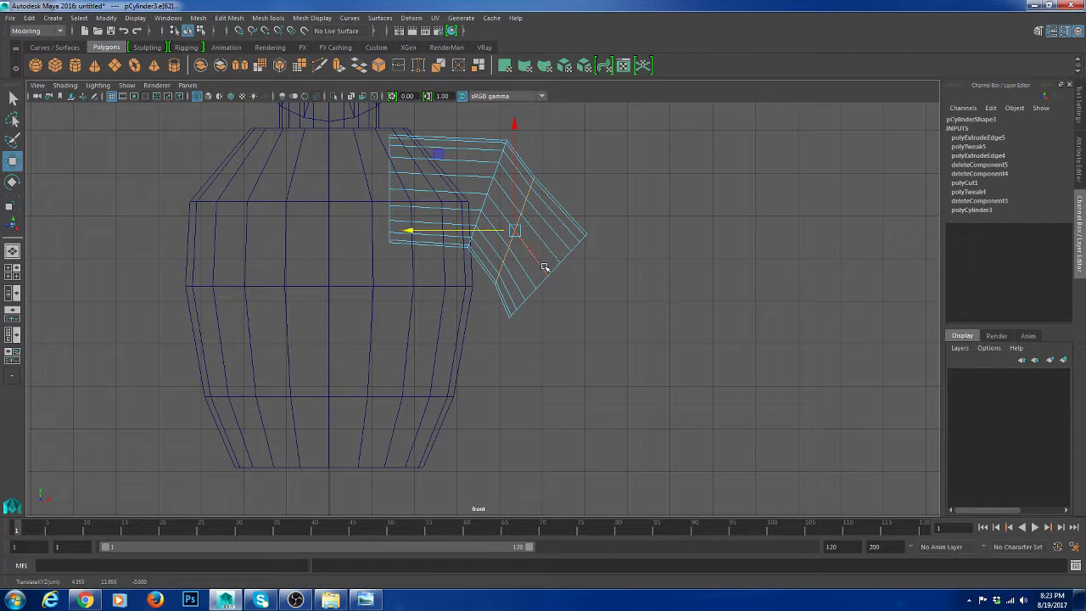
{"action": "left_click", "coordinate": [547, 275]}
{"action": "left_click", "coordinate": [516, 282]}
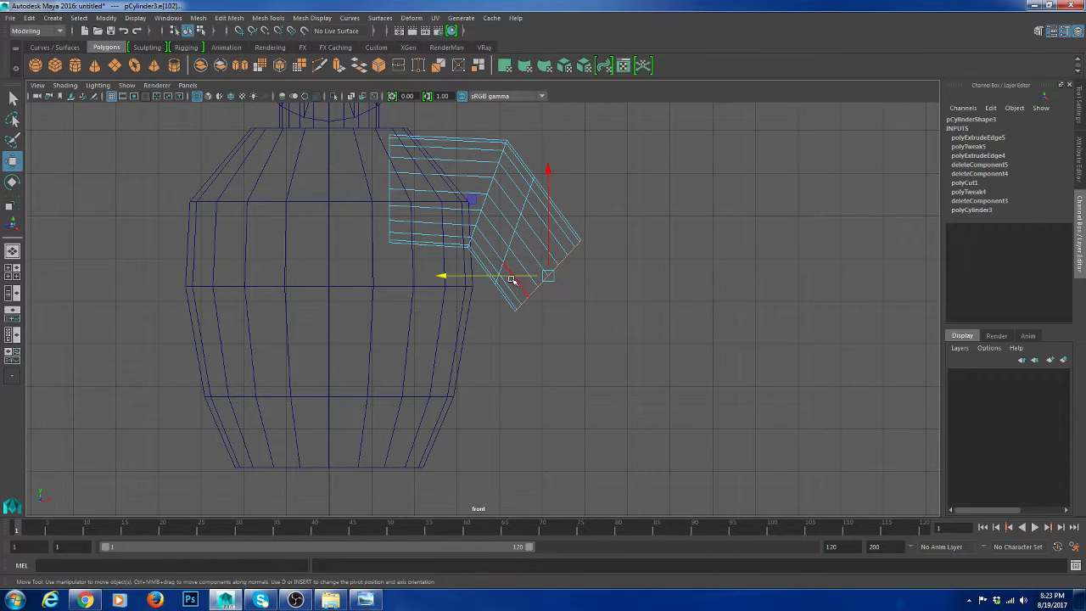
{"action": "left_click", "coordinate": [582, 206]}
Move the whole arm cylinder inward to about X 2.5 and clear the selection
{"action": "scroll", "coordinate": [545, 230], "scroll_direction": "down", "scroll_amount": 4}
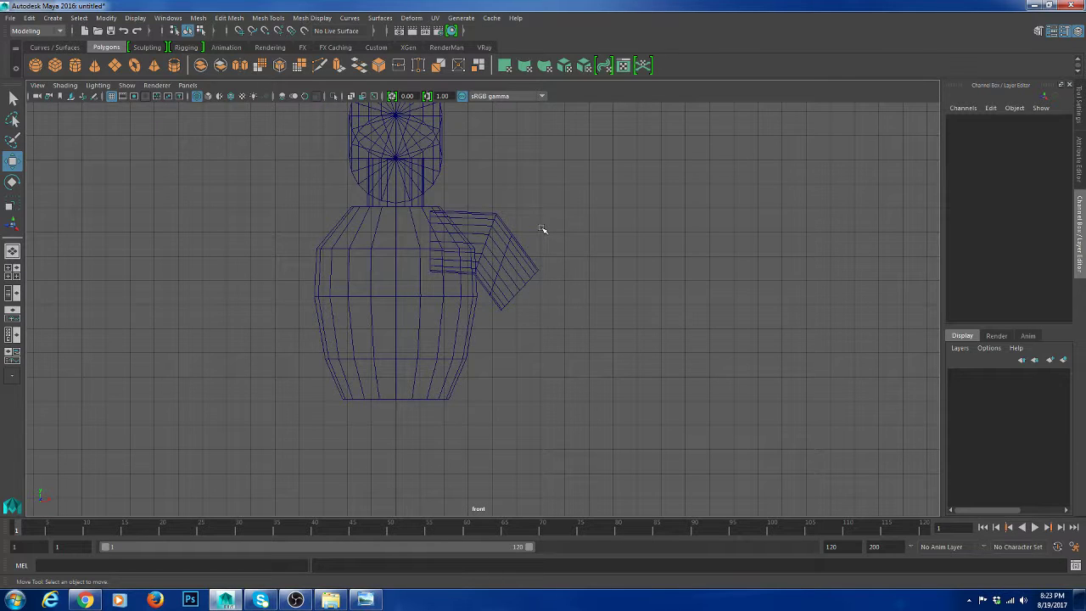
{"action": "scroll", "coordinate": [543, 229], "scroll_direction": "down", "scroll_amount": 2}
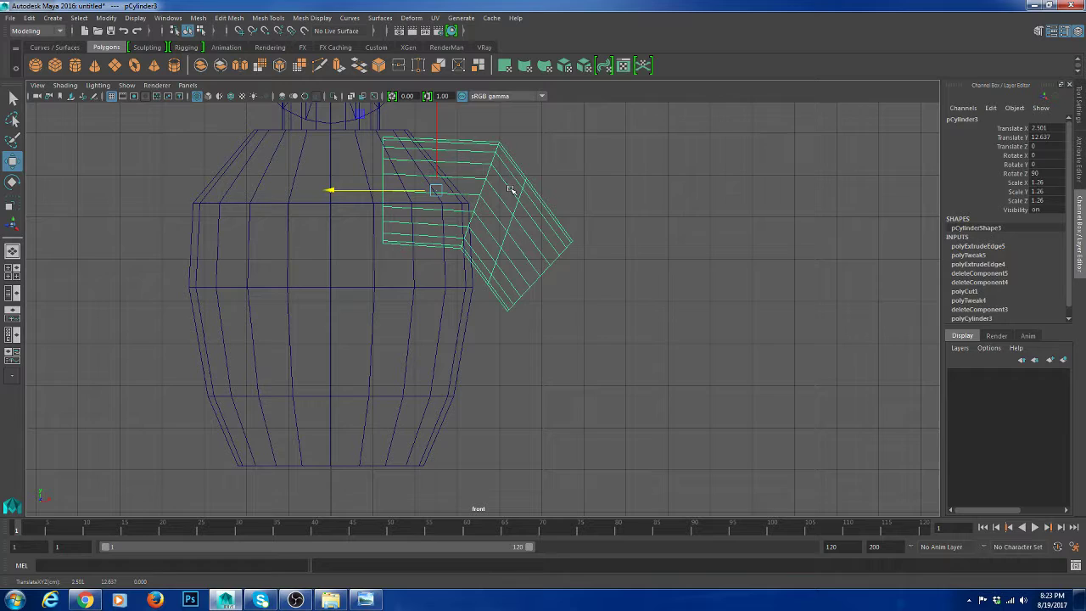
{"action": "left_click", "coordinate": [678, 170]}
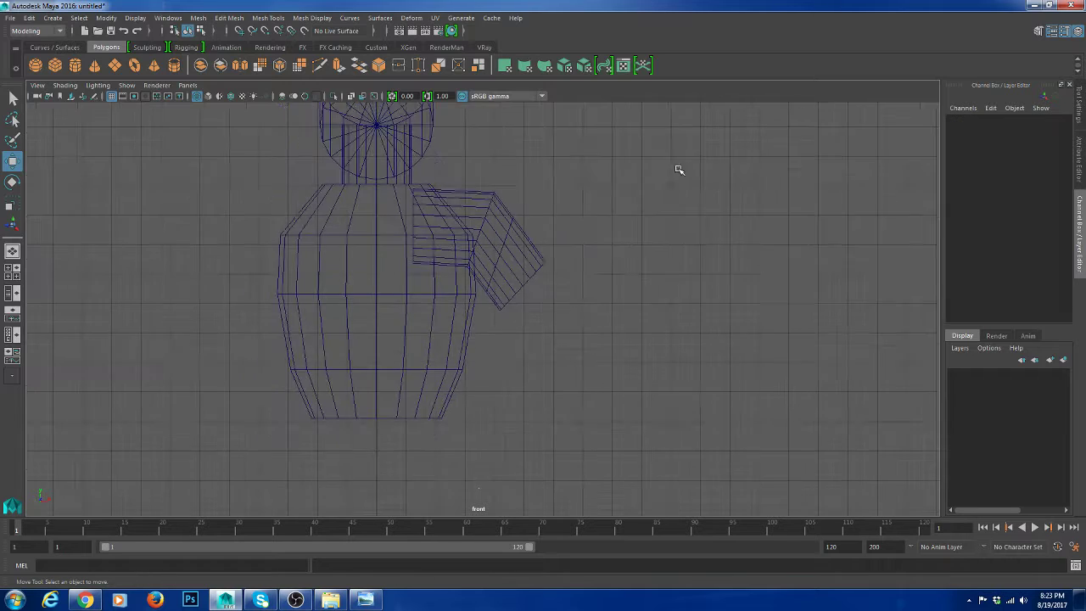
In the perspective view, select the edge loop around the arm's open lower end and inspect the arm from several angles
{"action": "key", "text": "space"}
{"action": "key", "text": "space"}
{"action": "left_click_drag", "start_coordinate": [624, 240], "coordinate": [555, 295], "text": "alt"}
{"action": "scroll", "coordinate": [555, 294], "scroll_direction": "up", "scroll_amount": 3}
{"action": "left_click", "coordinate": [501, 285]}
{"action": "scroll", "coordinate": [543, 323], "scroll_direction": "up", "scroll_amount": 4}
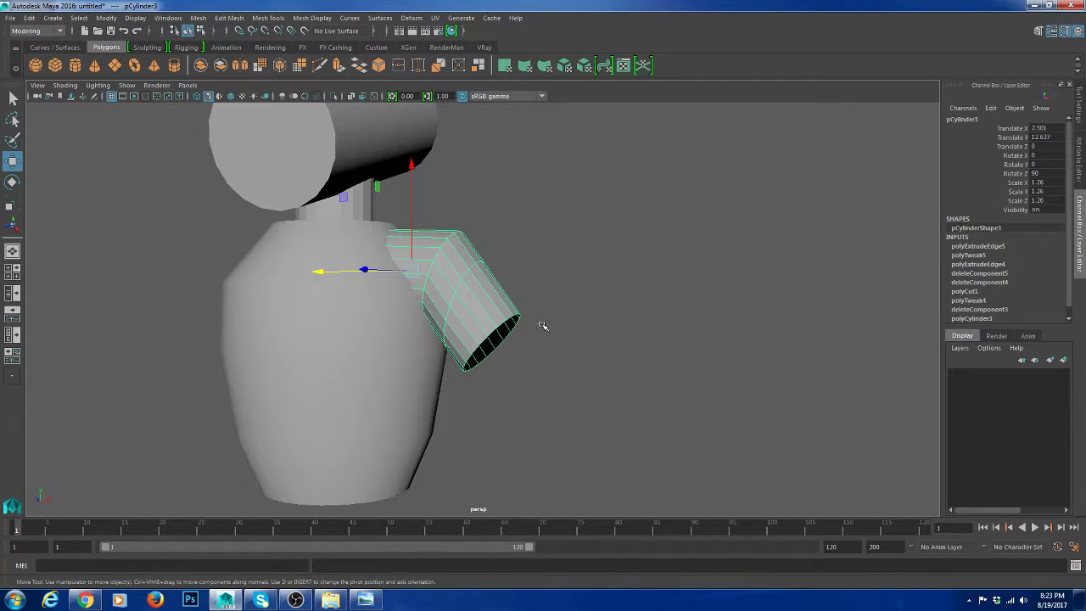
{"action": "left_click", "coordinate": [553, 232]}
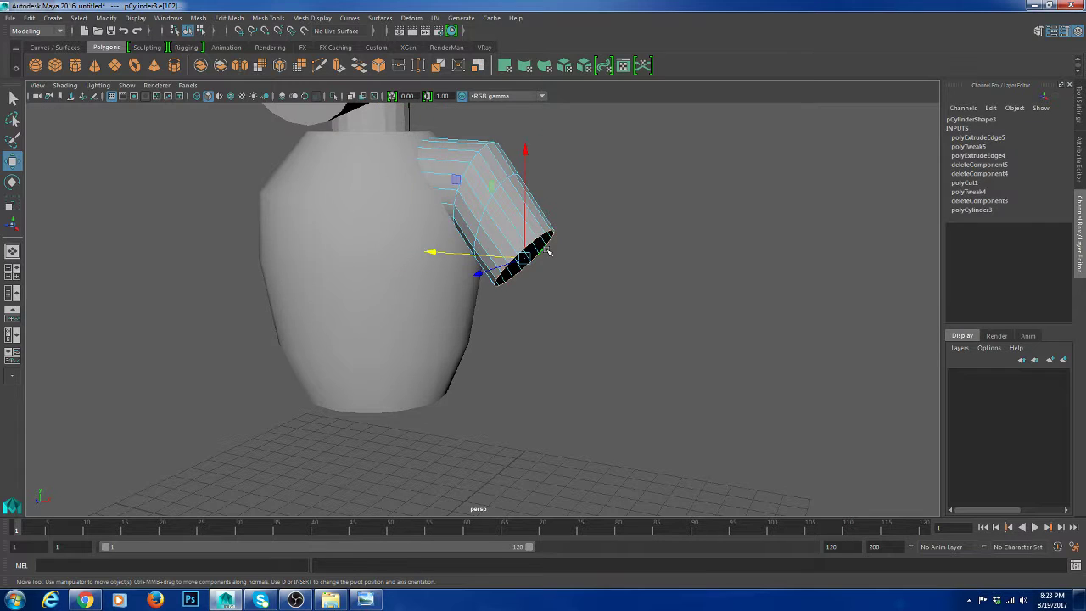
{"action": "scroll", "coordinate": [569, 262], "scroll_direction": "down", "scroll_amount": 3}
{"action": "left_click_drag", "start_coordinate": [569, 261], "coordinate": [607, 263], "text": "alt"}
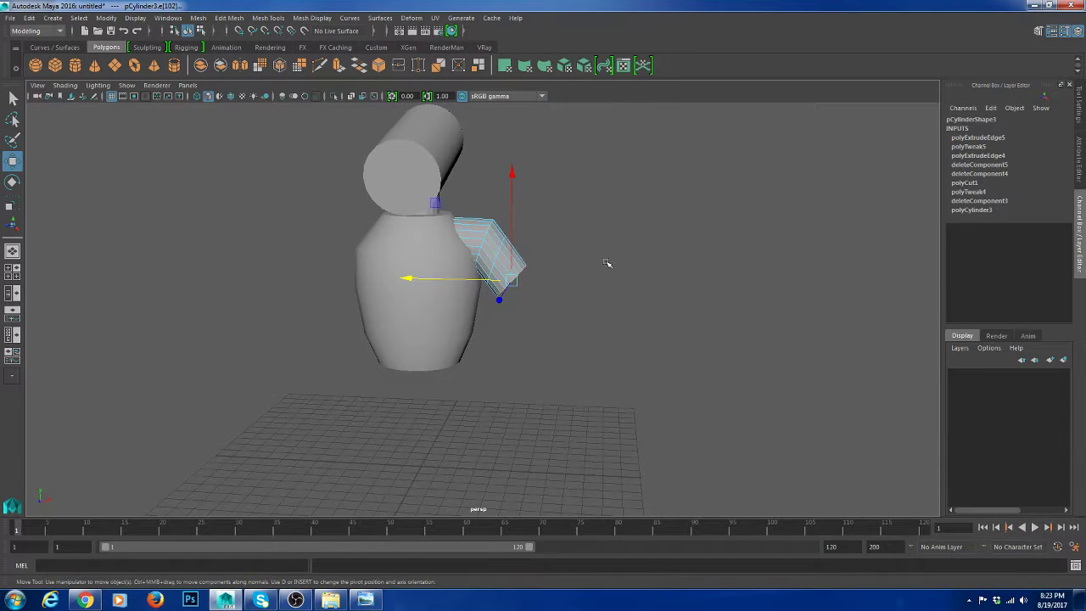
In the front view, extrude the open-end edge loop straight down to about the level of the body's base
{"action": "key", "text": "space"}
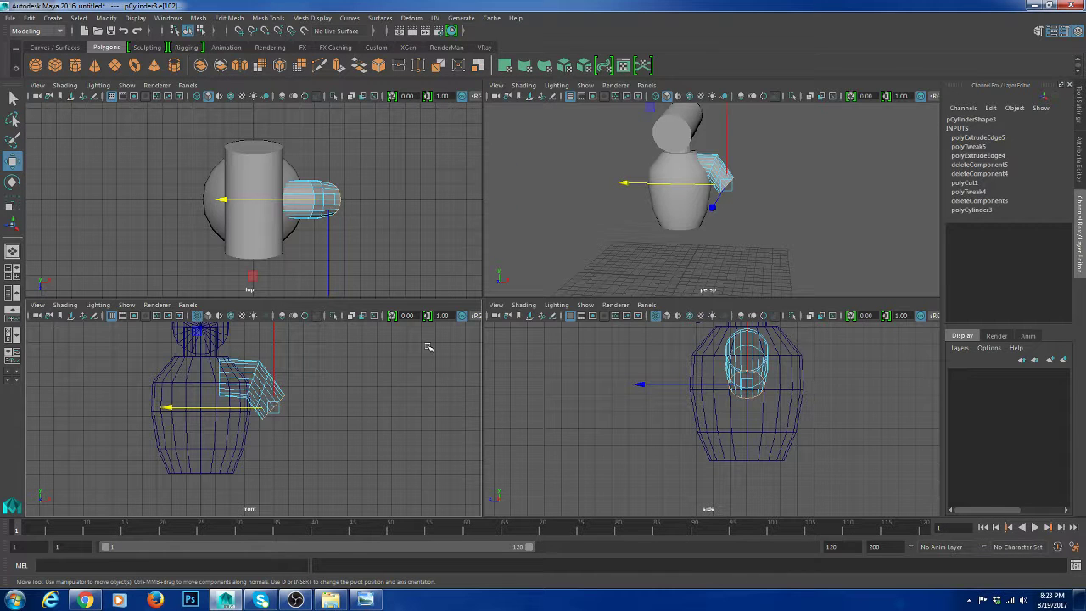
{"action": "key", "text": "space"}
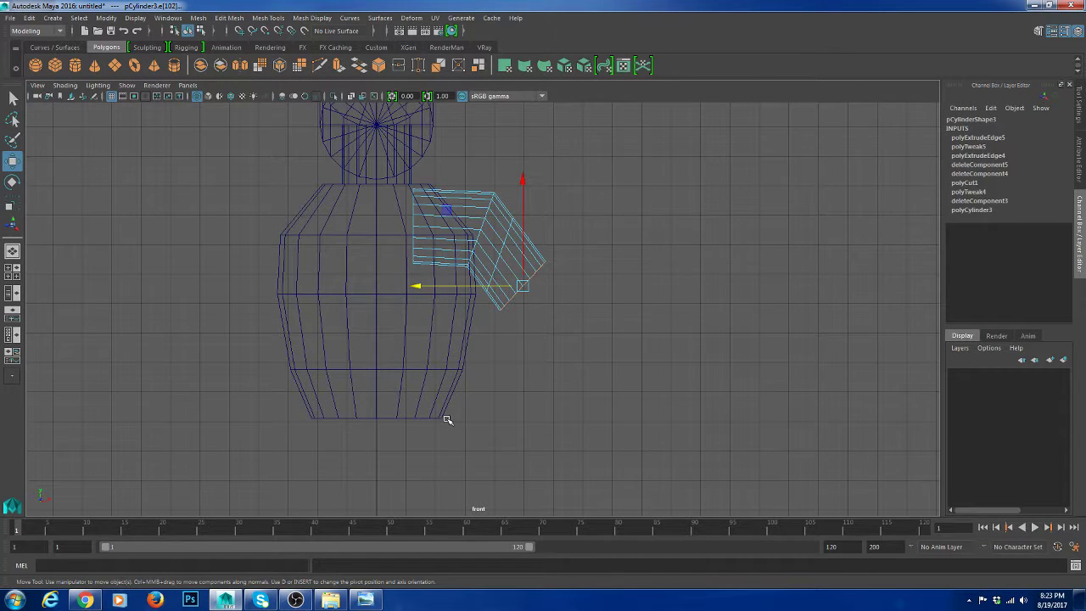
{"action": "left_click_drag", "start_coordinate": [523, 188], "coordinate": [548, 312], "text": "shift"}
{"action": "middle_click_drag", "start_coordinate": [567, 288], "coordinate": [570, 207], "text": "alt"}
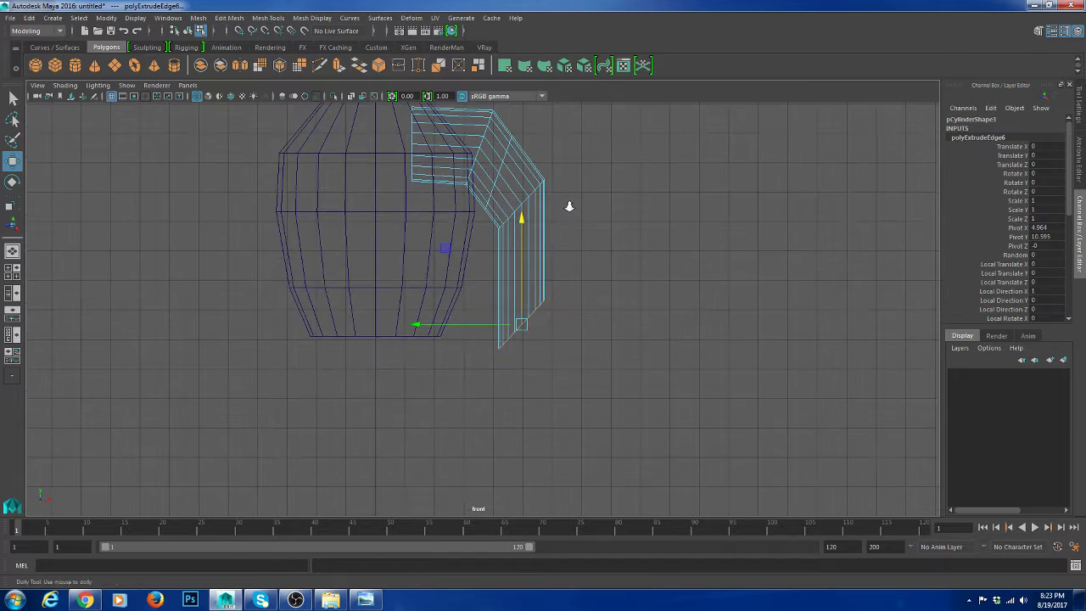
{"action": "scroll", "coordinate": [618, 319], "scroll_direction": "up", "scroll_amount": 2}
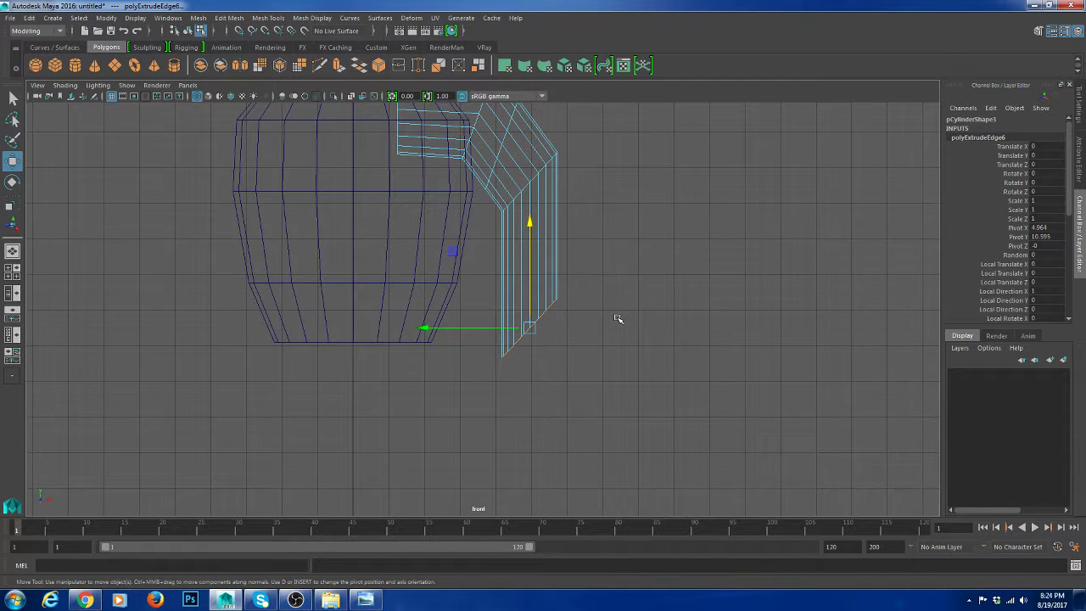
Scale the slanted edge loop at the arm's extruded lower end flat so the opening is horizontal
{"action": "key", "text": "r"}
{"action": "key", "text": "e"}
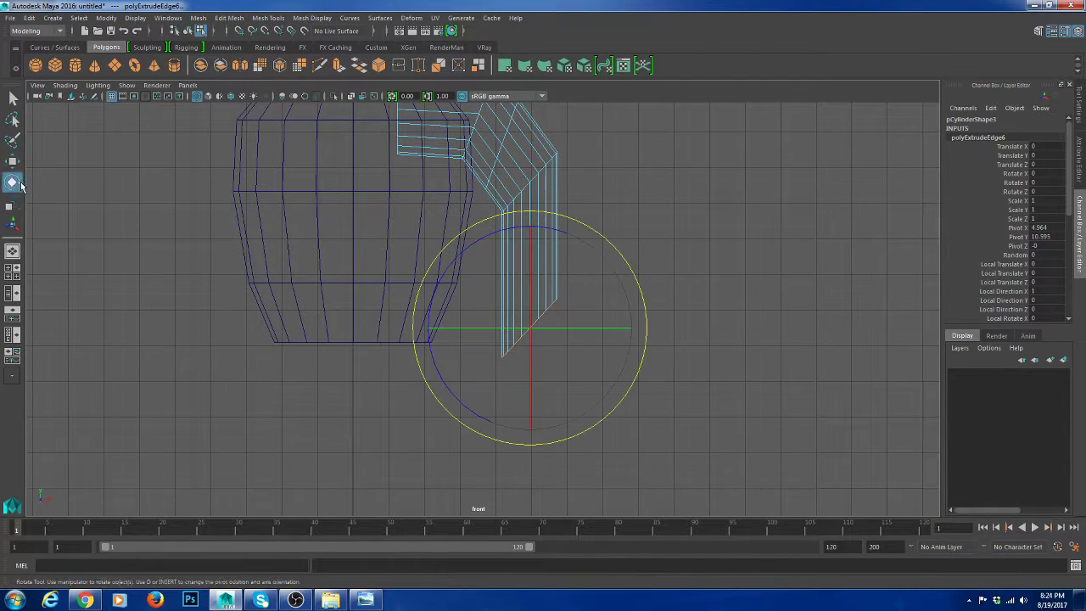
{"action": "key", "text": "r"}
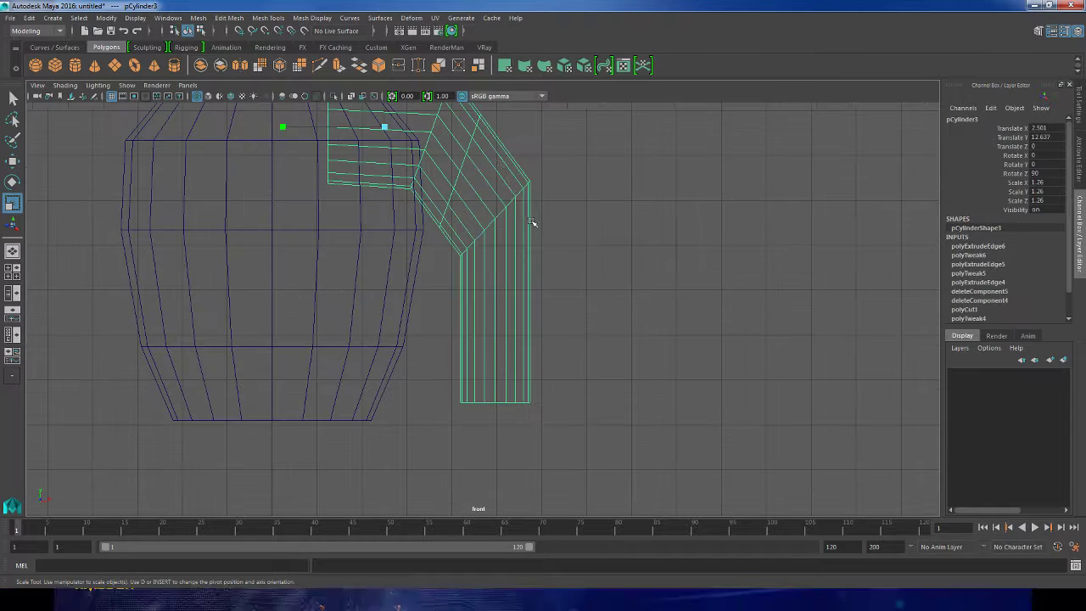
Select the edge loop midway between the shoulder and elbow bends, move it slightly up and outward to round the bend, and return to object mode
{"action": "right_click_drag", "start_coordinate": [534, 223], "coordinate": [532, 182]}
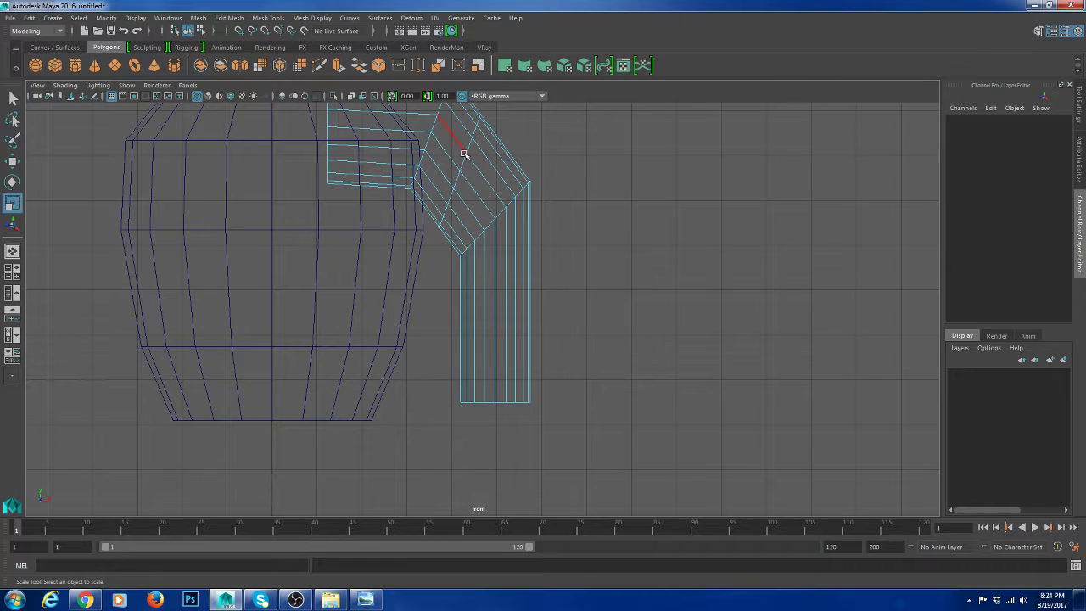
{"action": "double_click", "coordinate": [469, 147]}
{"action": "key", "text": "e"}
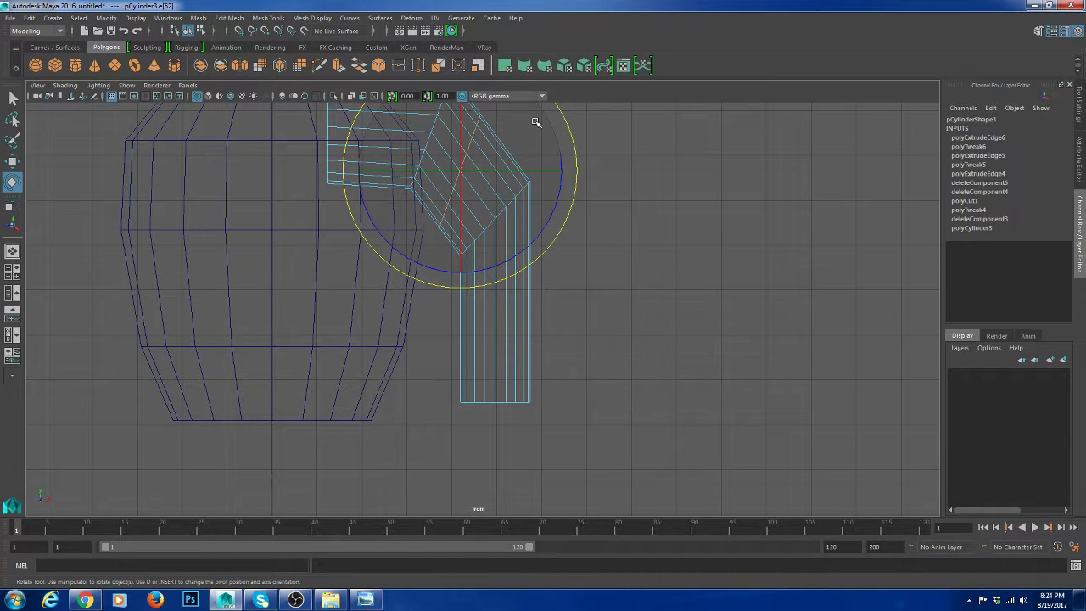
{"action": "key", "text": "w"}
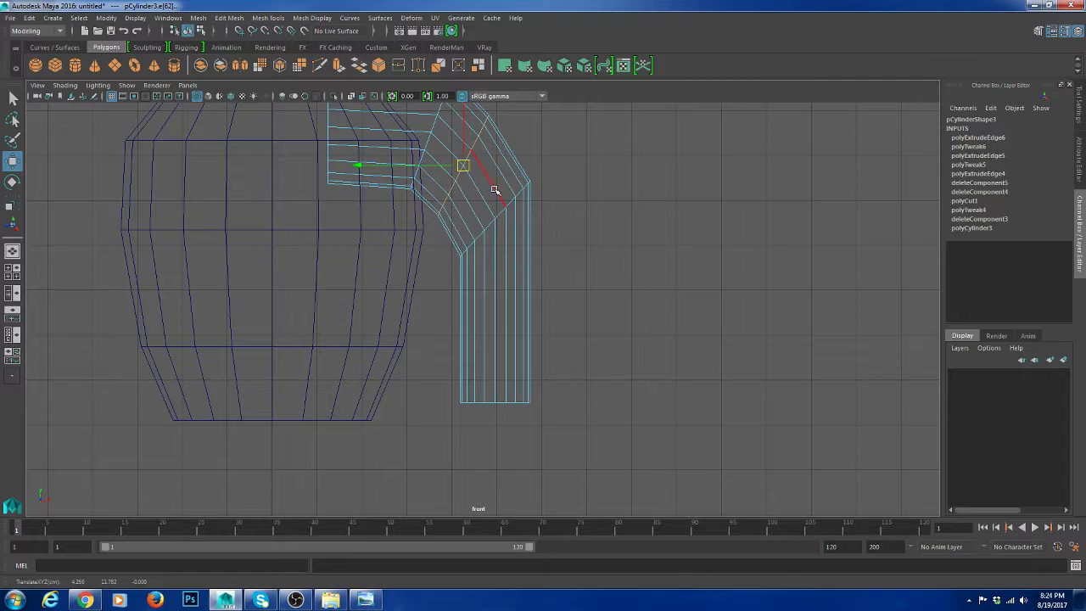
{"action": "left_click", "coordinate": [512, 198]}
{"action": "key", "text": "F8"}
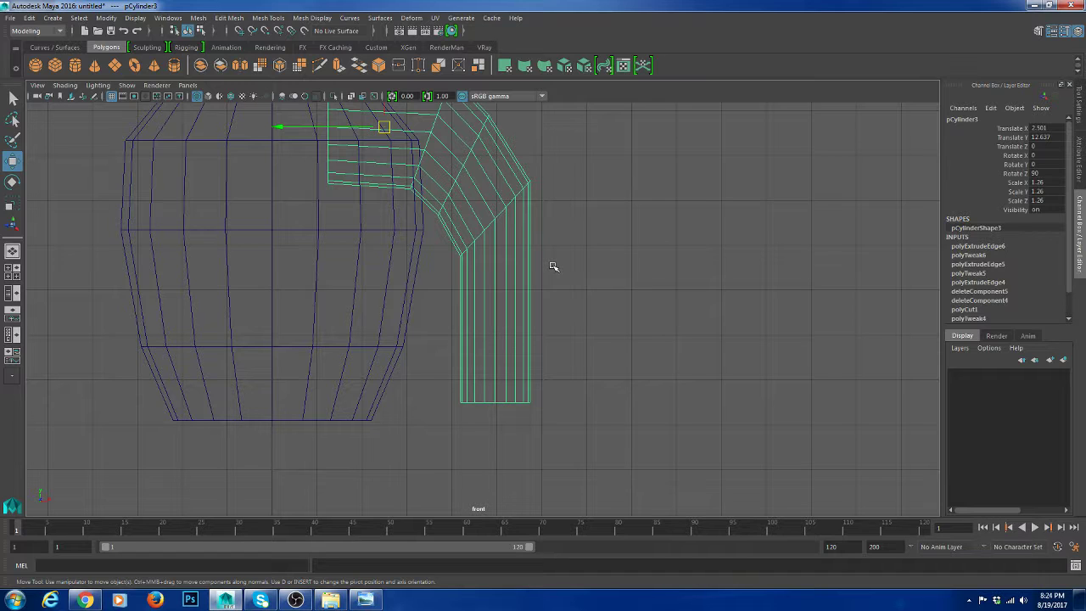
{"action": "right_click_drag", "start_coordinate": [553, 267], "coordinate": [553, 258], "text": "shift"}
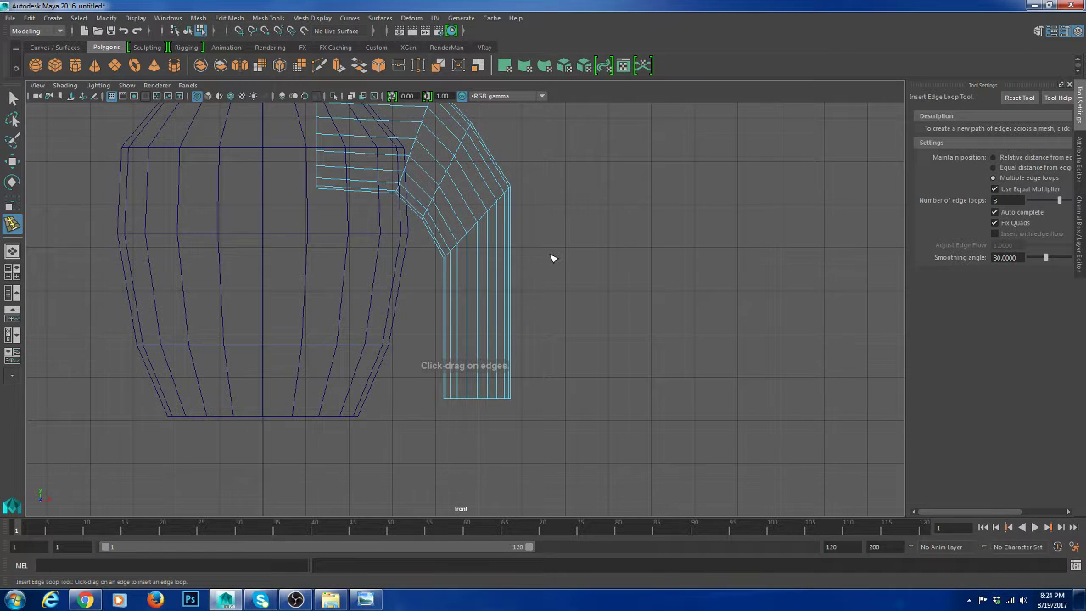
{"action": "left_click", "coordinate": [494, 236]}
{"action": "key", "text": "w"}
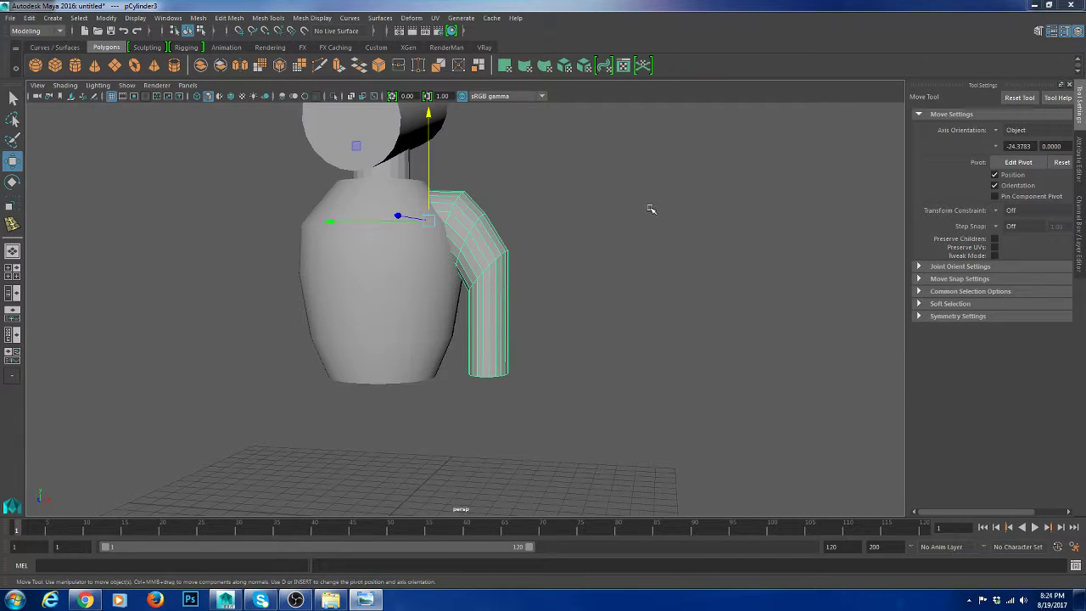
Select the elbow edge loop in the perspective view and adjust its height and slant in the front view
{"action": "left_click_drag", "start_coordinate": [649, 209], "coordinate": [449, 281], "text": "alt"}
{"action": "right_click_drag", "start_coordinate": [431, 226], "coordinate": [428, 192]}
{"action": "double_click", "coordinate": [428, 190]}
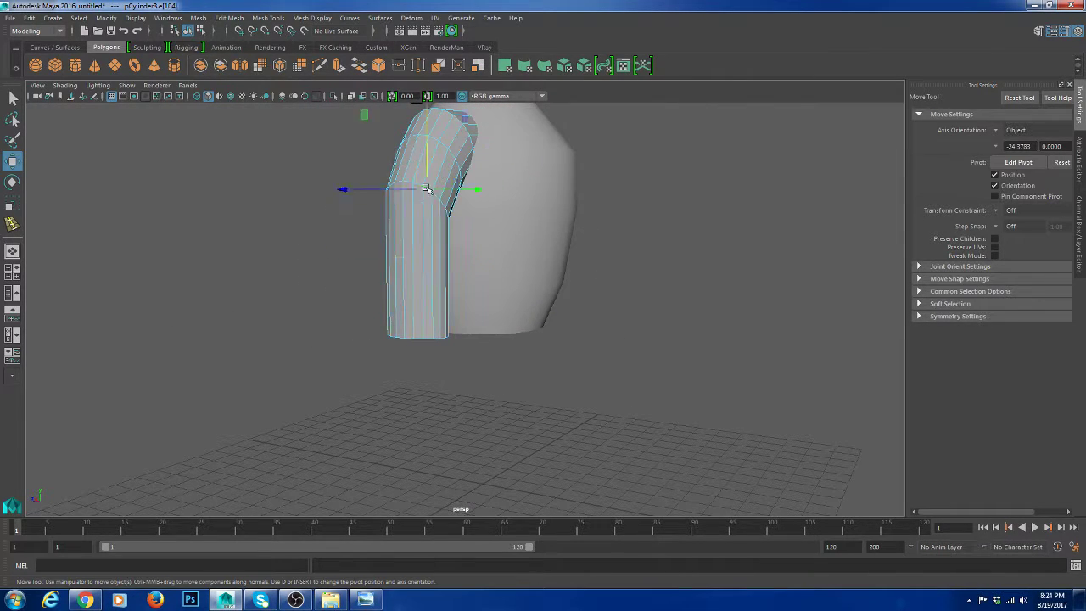
{"action": "left_click_drag", "start_coordinate": [429, 254], "coordinate": [660, 286], "text": "alt"}
{"action": "key", "text": "space"}
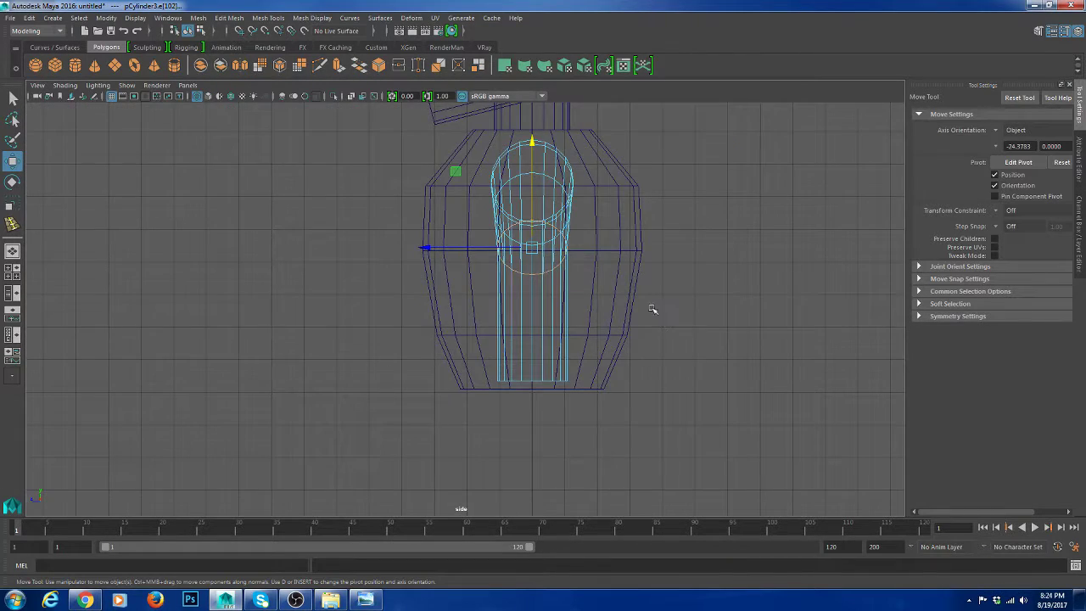
{"action": "key", "text": "space"}
{"action": "key", "text": "space"}
{"action": "key", "text": "space"}
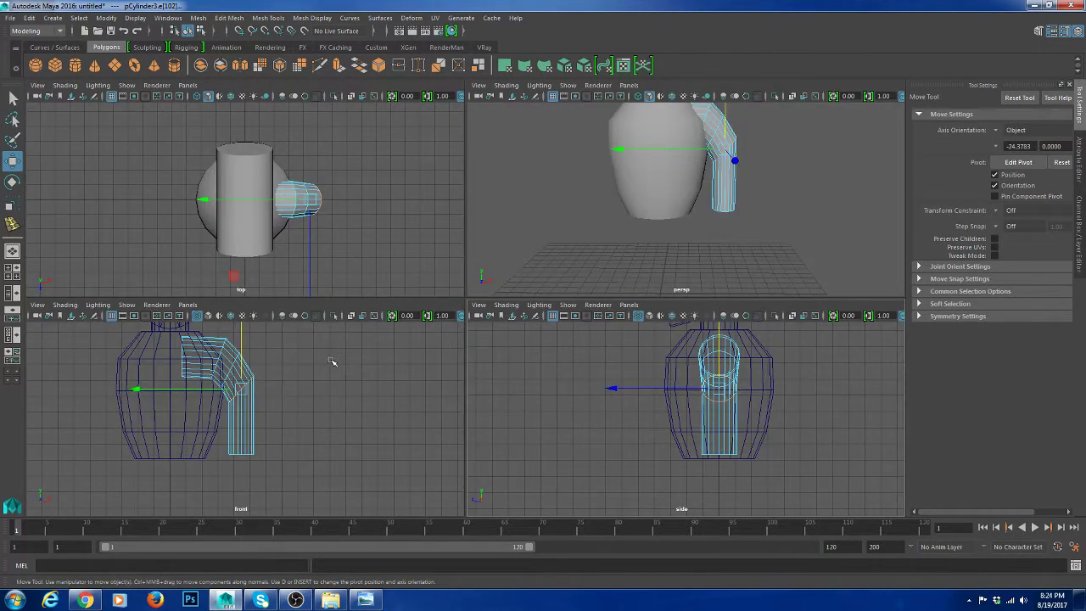
{"action": "left_click_drag", "start_coordinate": [458, 141], "coordinate": [458, 149]}
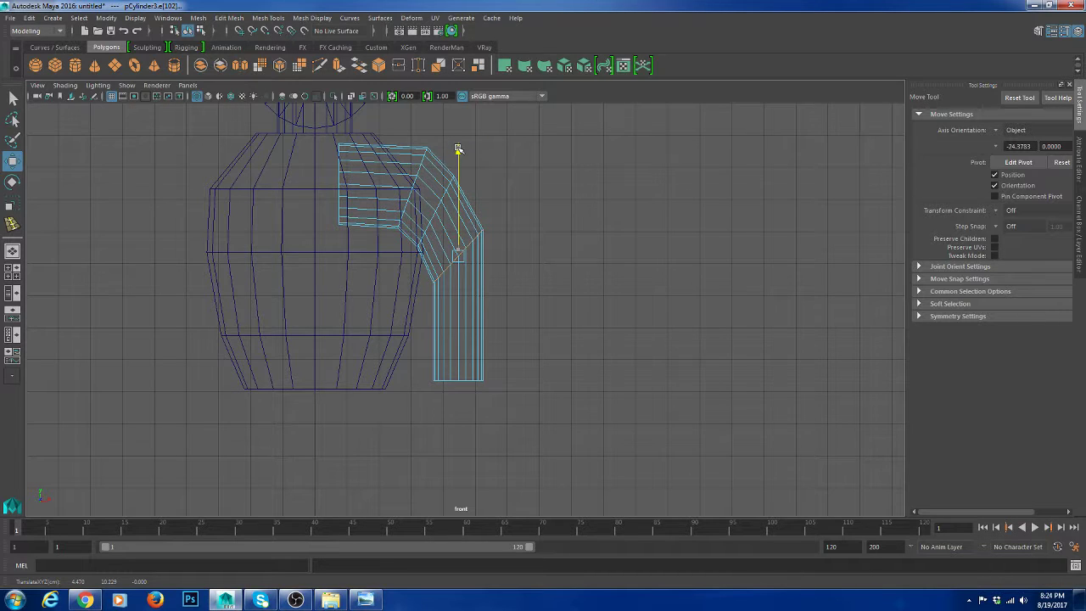
Scale the arm's open lower end narrower in the front and side views to taper the forearm
{"action": "scroll", "coordinate": [458, 148], "scroll_direction": "up", "scroll_amount": 1}
{"action": "left_click_drag", "start_coordinate": [436, 314], "coordinate": [582, 370]}
{"action": "key", "text": "r"}
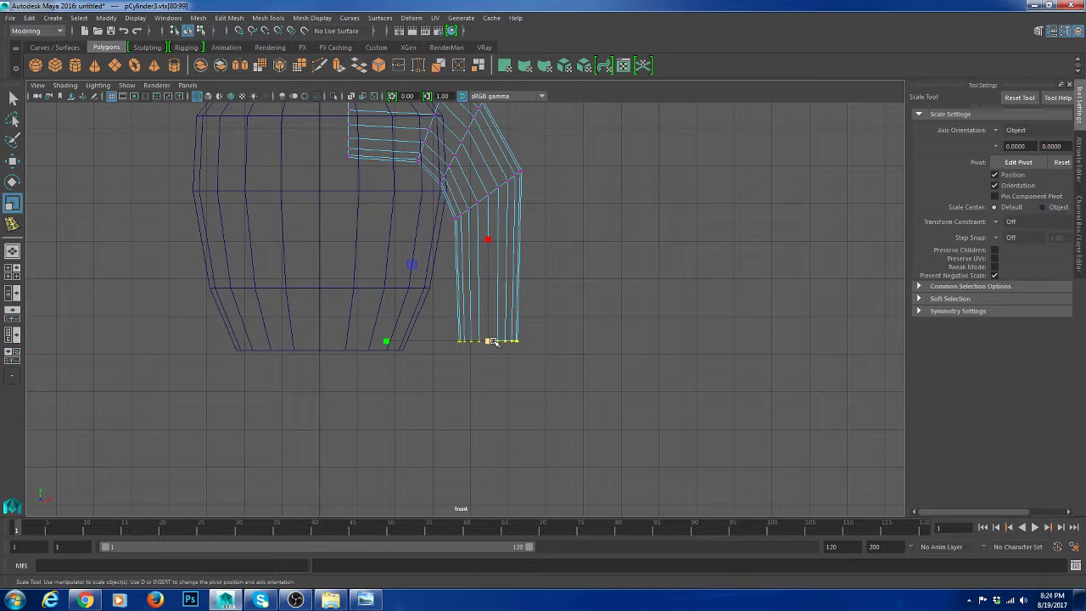
{"action": "key", "text": "ctrl+z"}
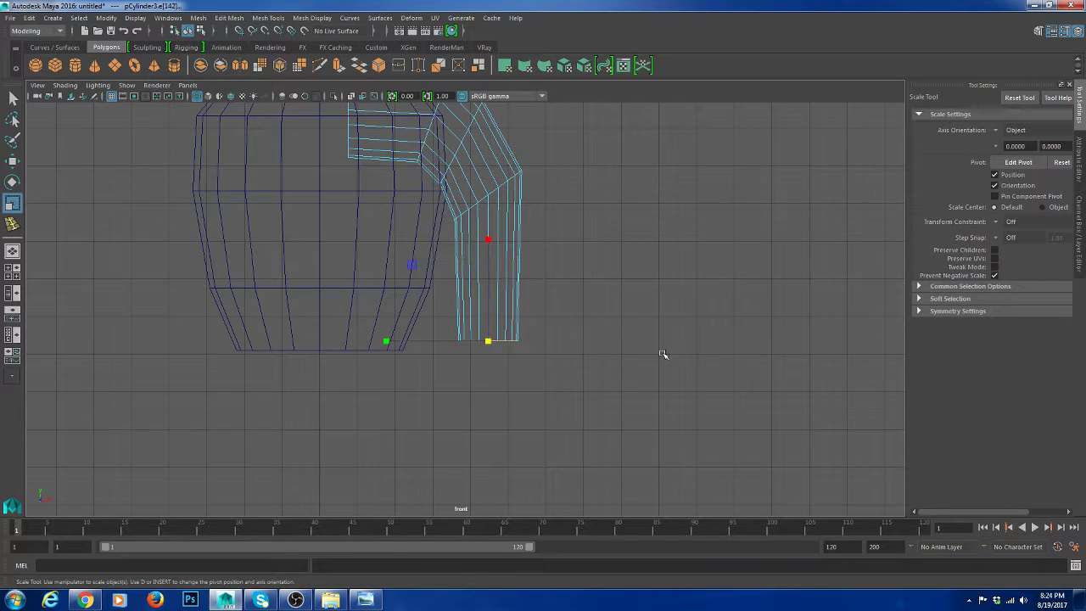
{"action": "key", "text": "space"}
{"action": "key", "text": "space"}
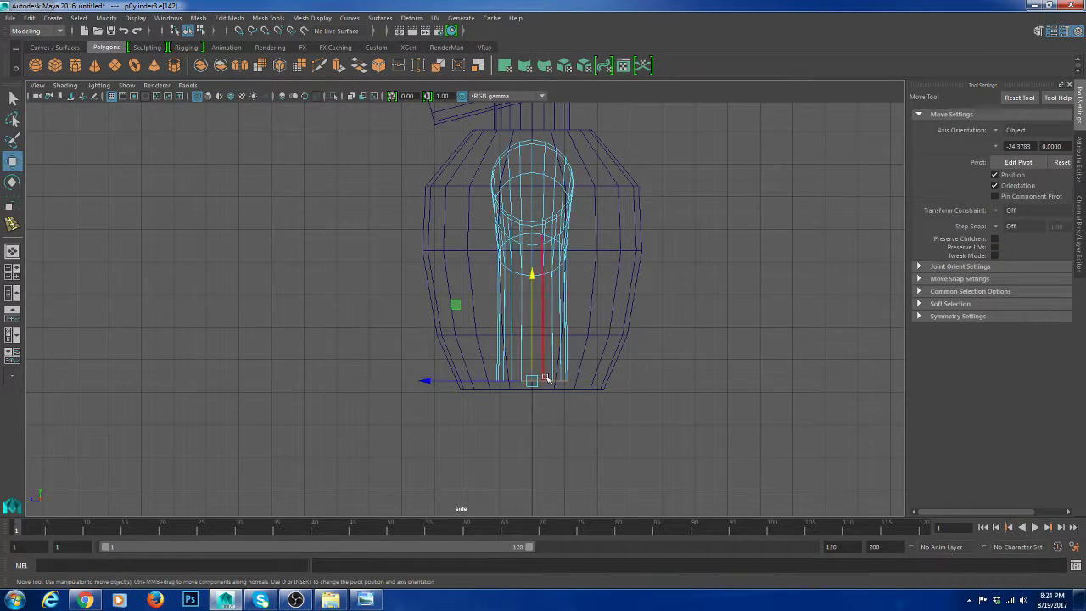
{"action": "left_click_drag", "start_coordinate": [532, 381], "coordinate": [528, 379]}
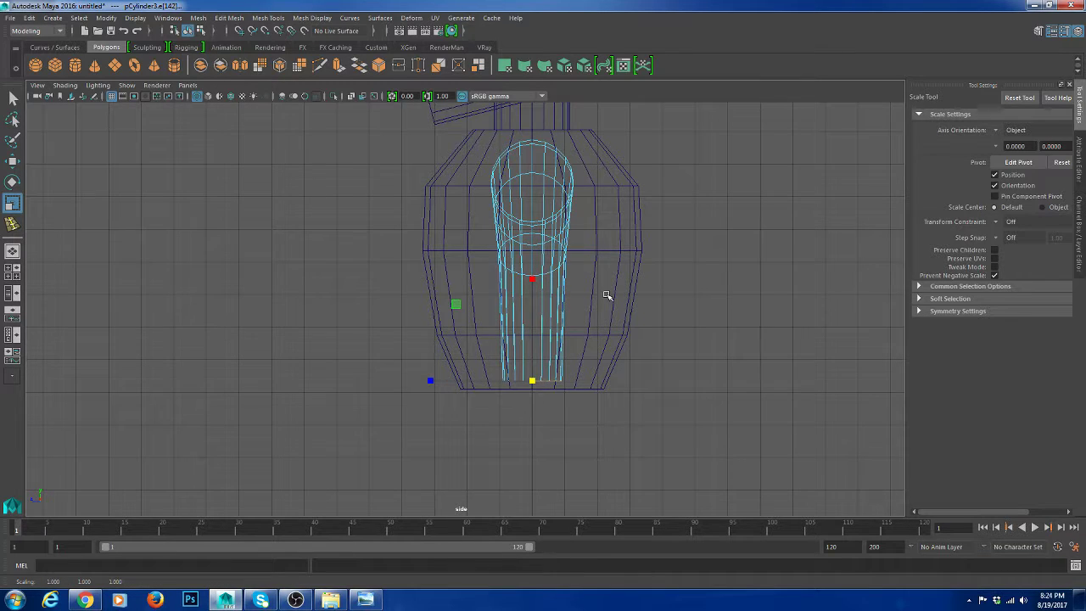
{"action": "key", "text": "space"}
{"action": "key", "text": "space"}
Extrude a short hand section from the arm's lower end, and cap its opening by extruding the end loop and scaling it to the centre
{"action": "left_click_drag", "start_coordinate": [641, 276], "coordinate": [689, 216], "text": "alt"}
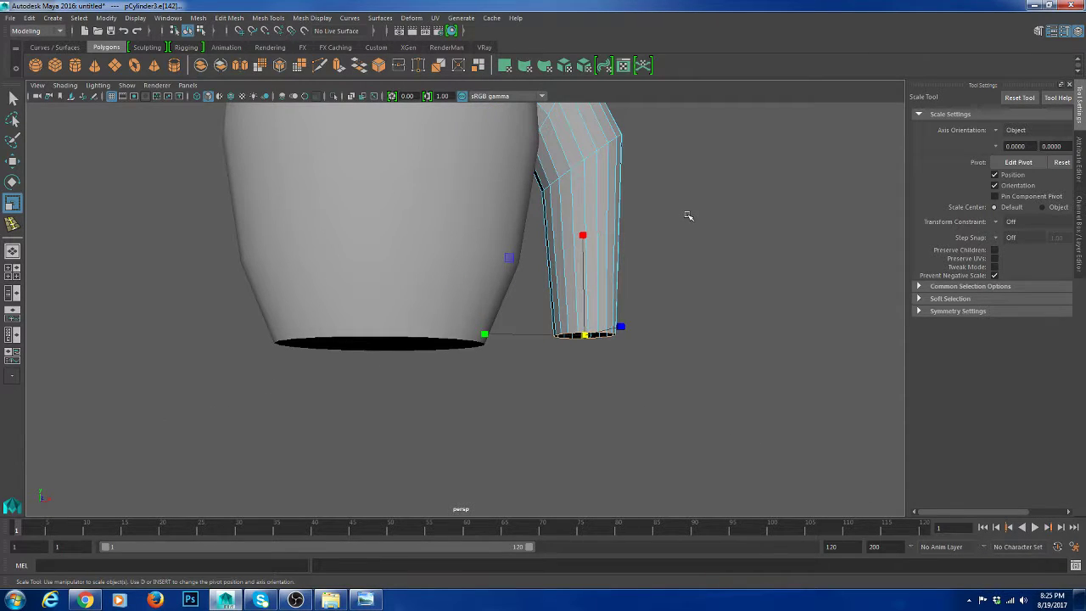
{"action": "right_click_drag", "start_coordinate": [643, 328], "coordinate": [589, 238]}
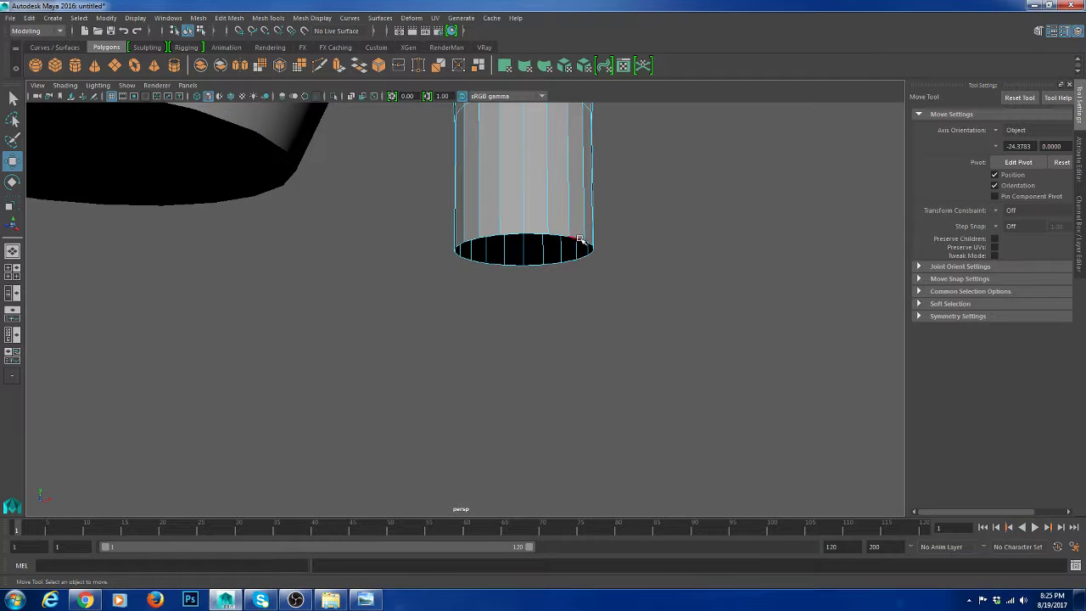
{"action": "double_click", "coordinate": [580, 240]}
{"action": "key", "text": "ctrl+e"}
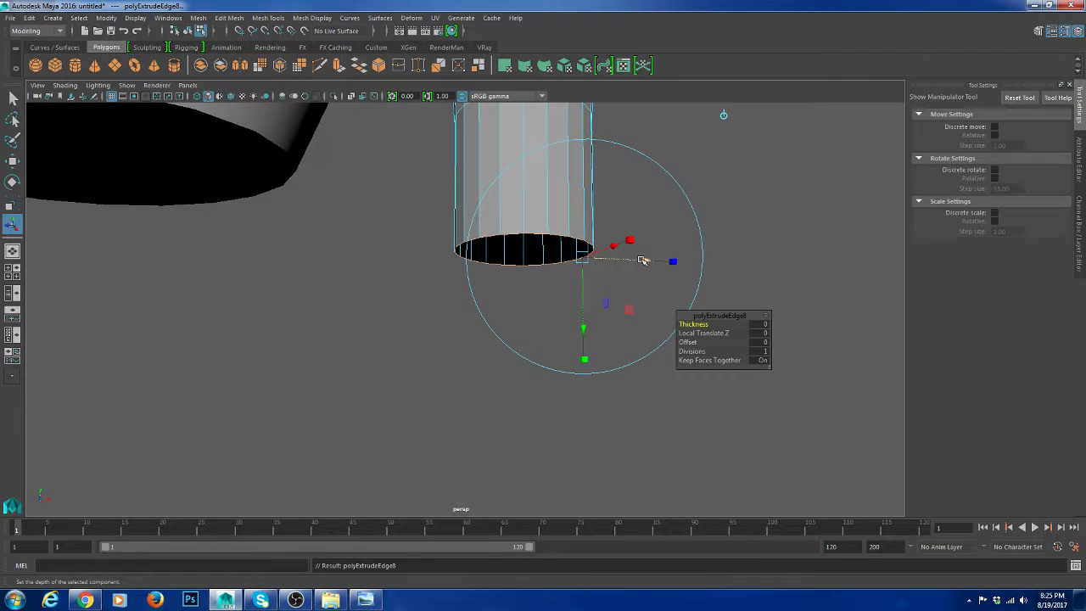
{"action": "key", "text": "r"}
{"action": "left_click_drag", "start_coordinate": [524, 251], "coordinate": [450, 253]}
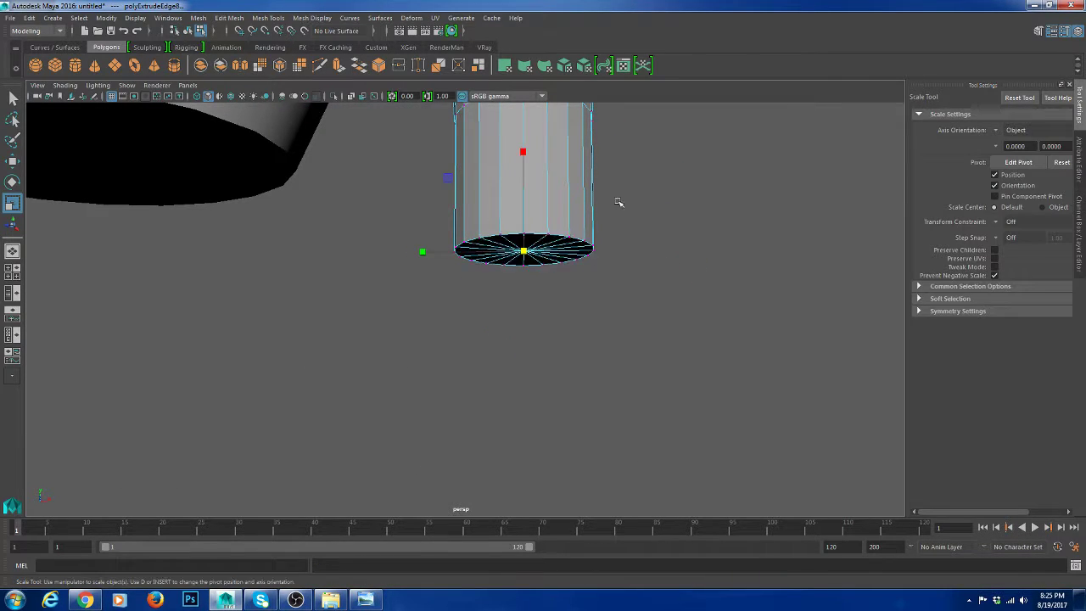
Reset the Insert Edge Loop tool to its default settings and add a single edge loop around the hand section
{"action": "left_click", "coordinate": [592, 178]}
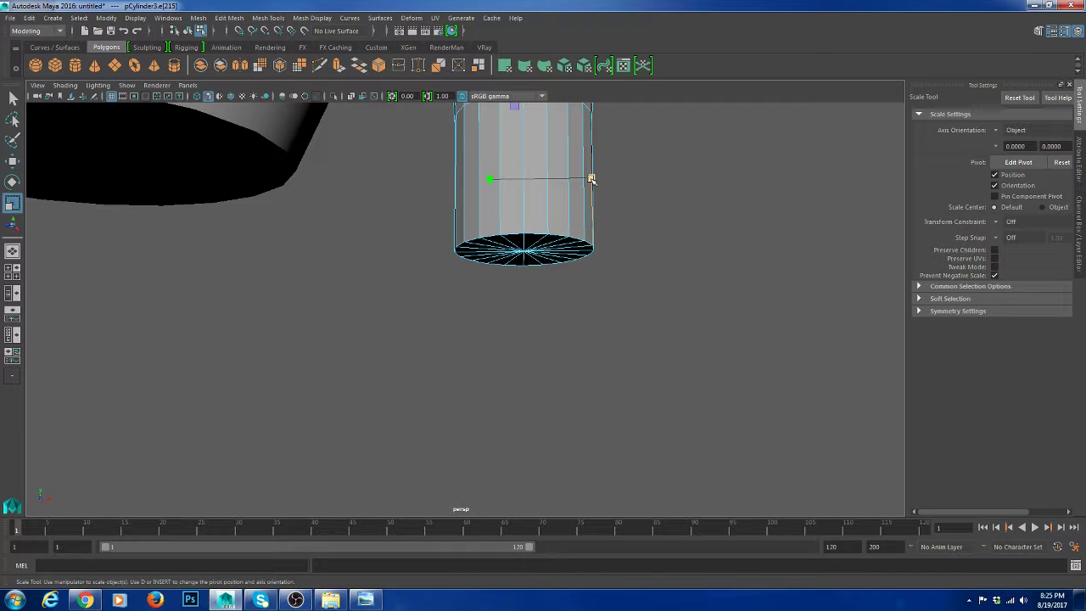
{"action": "left_click_drag", "start_coordinate": [592, 178], "coordinate": [560, 235], "text": "alt"}
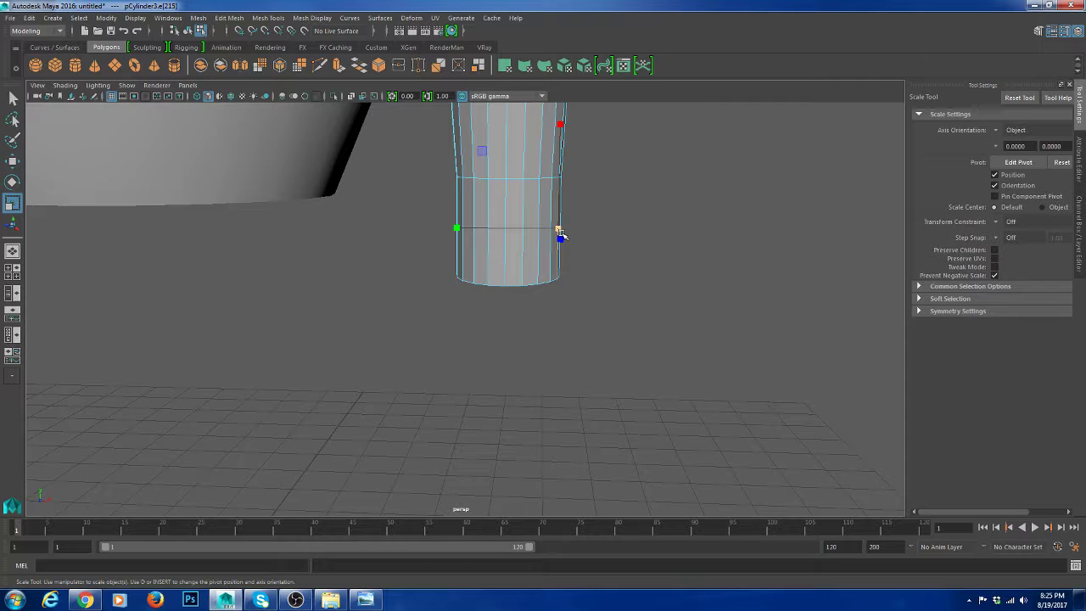
{"action": "right_click_drag", "start_coordinate": [560, 235], "coordinate": [509, 210], "text": "shift"}
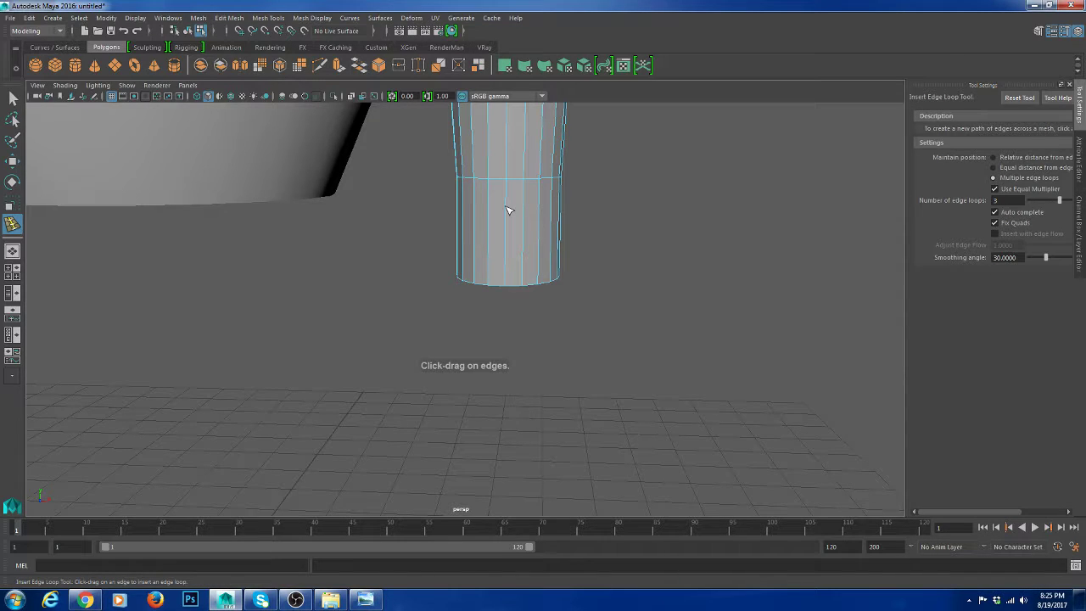
{"action": "left_click", "coordinate": [509, 211]}
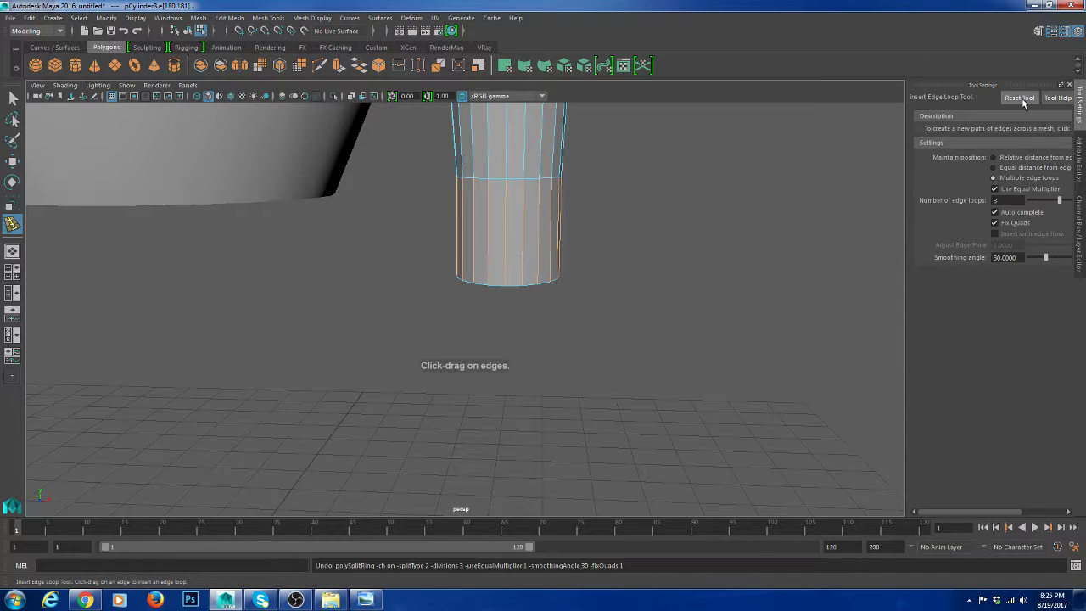
{"action": "left_click", "coordinate": [1021, 99]}
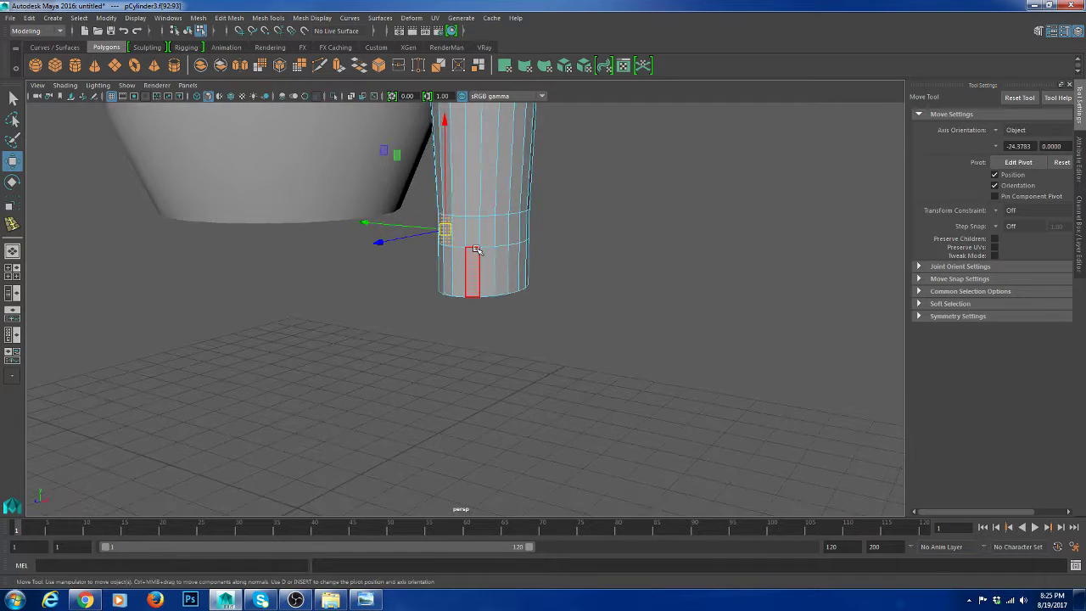
Extrude three adjacent faces of the hand's upper band outward to form a thumb base
{"action": "left_click_drag", "start_coordinate": [462, 255], "coordinate": [603, 266], "text": "alt"}
{"action": "key", "text": "ctrl+e"}
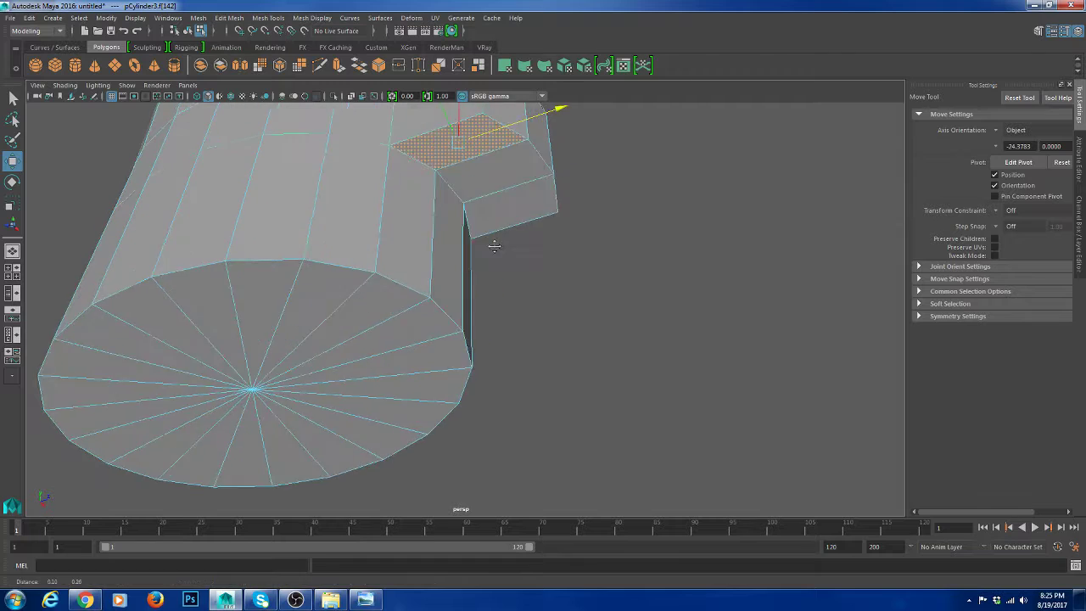
{"action": "left_click", "coordinate": [526, 204]}
Insert an edge loop around the thumb base close to where it meets the hand
{"action": "key", "text": "g"}
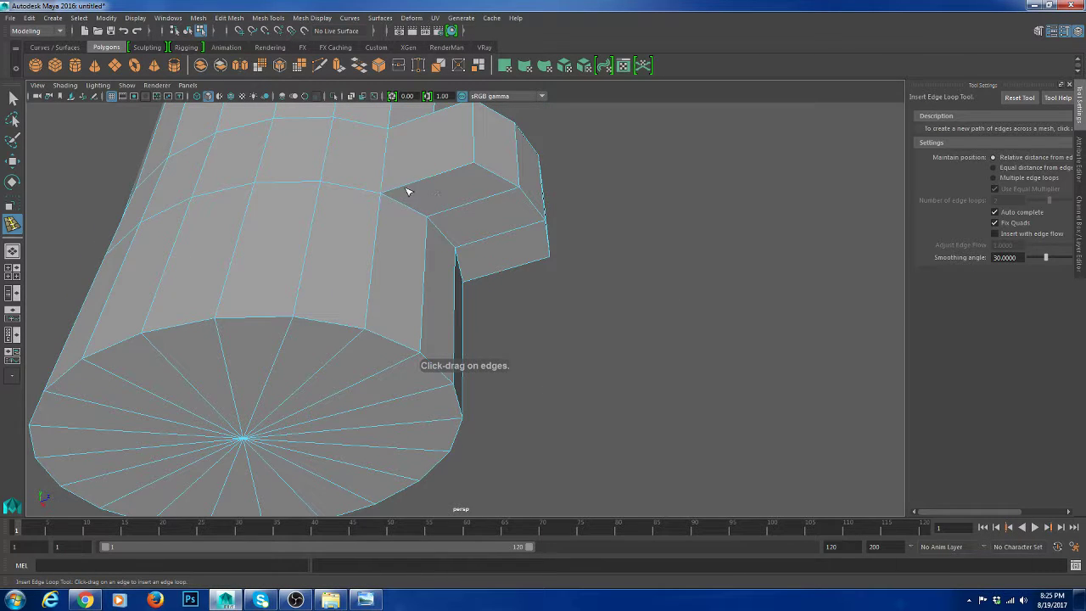
{"action": "left_click_drag", "start_coordinate": [409, 192], "coordinate": [396, 188]}
{"action": "key", "text": "w"}
Select the three outer faces on the thumb base's underside, extrude them downward along the hand, and return to object mode with nothing selected
{"action": "key", "text": "F11"}
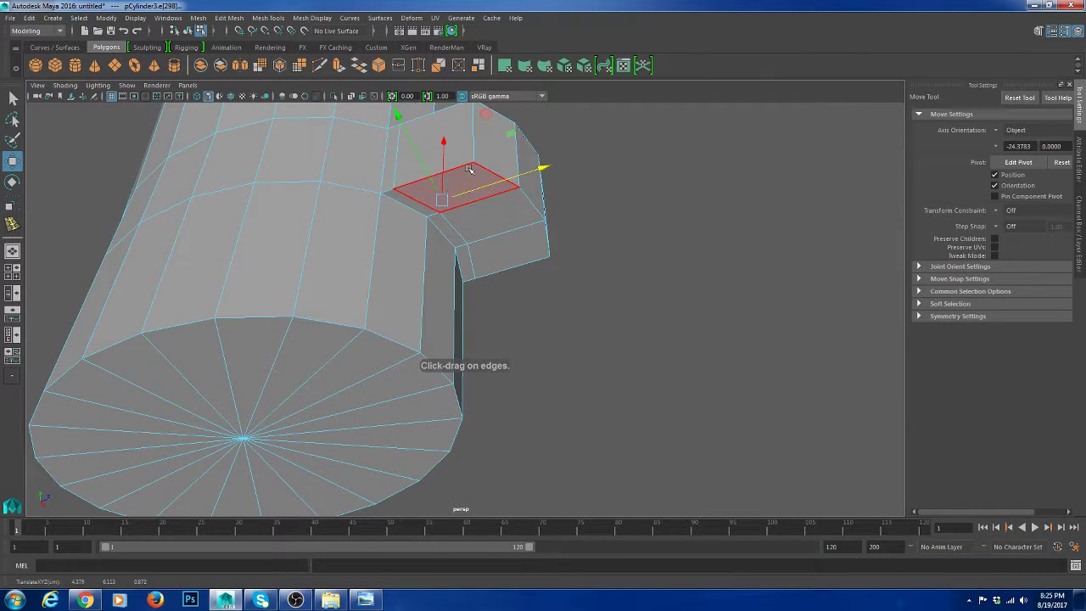
{"action": "left_click", "coordinate": [476, 176]}
{"action": "left_click", "coordinate": [502, 209], "text": "shift"}
{"action": "left_click", "coordinate": [513, 248], "text": "shift"}
{"action": "right_click_drag", "start_coordinate": [627, 191], "coordinate": [618, 224], "text": "shift"}
{"action": "left_click_drag", "start_coordinate": [614, 228], "coordinate": [492, 326], "text": "alt"}
{"action": "key", "text": "w"}
{"action": "left_click_drag", "start_coordinate": [478, 223], "coordinate": [480, 245]}
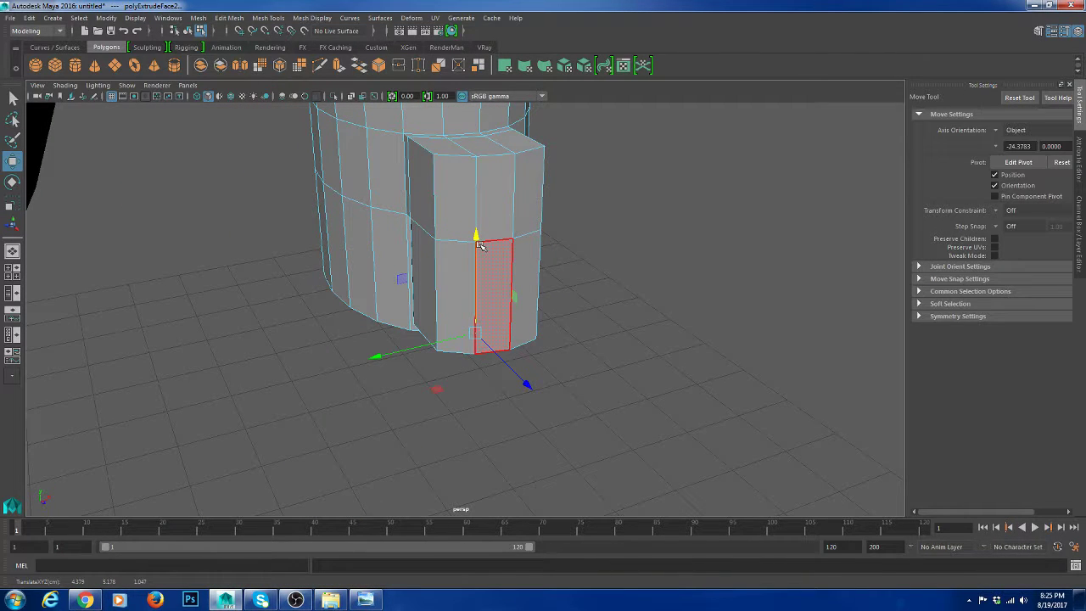
{"action": "right_click_drag", "start_coordinate": [481, 246], "coordinate": [543, 213]}
{"action": "left_click", "coordinate": [572, 255]}
Examine the arm and thumb from several angles and distances to check their proportions against the body
{"action": "scroll", "coordinate": [572, 254], "scroll_direction": "down", "scroll_amount": 8}
{"action": "left_click_drag", "start_coordinate": [572, 254], "coordinate": [504, 267], "text": "alt"}
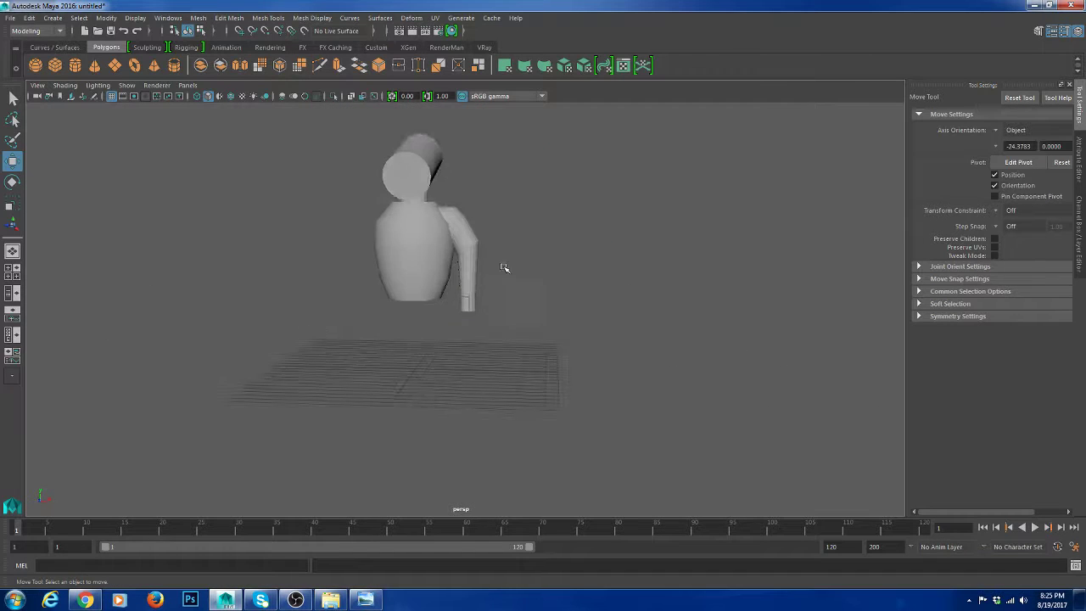
{"action": "scroll", "coordinate": [501, 254], "scroll_direction": "up", "scroll_amount": 8}
{"action": "left_click", "coordinate": [497, 226]}
{"action": "scroll", "coordinate": [540, 233], "scroll_direction": "down", "scroll_amount": 5}
{"action": "mouse_move", "coordinate": [540, 233]}
{"action": "left_mouse_down", "text": "alt"}
{"action": "mouse_move", "coordinate": [572, 233]}
{"action": "mouse_move", "coordinate": [501, 229]}
{"action": "mouse_move", "coordinate": [596, 235]}
{"action": "mouse_move", "coordinate": [559, 237]}
{"action": "left_mouse_up", "text": "alt"}
{"action": "scroll", "coordinate": [512, 303], "scroll_direction": "up", "scroll_amount": 8}
{"action": "left_click_drag", "start_coordinate": [512, 303], "coordinate": [454, 348], "text": "alt"}
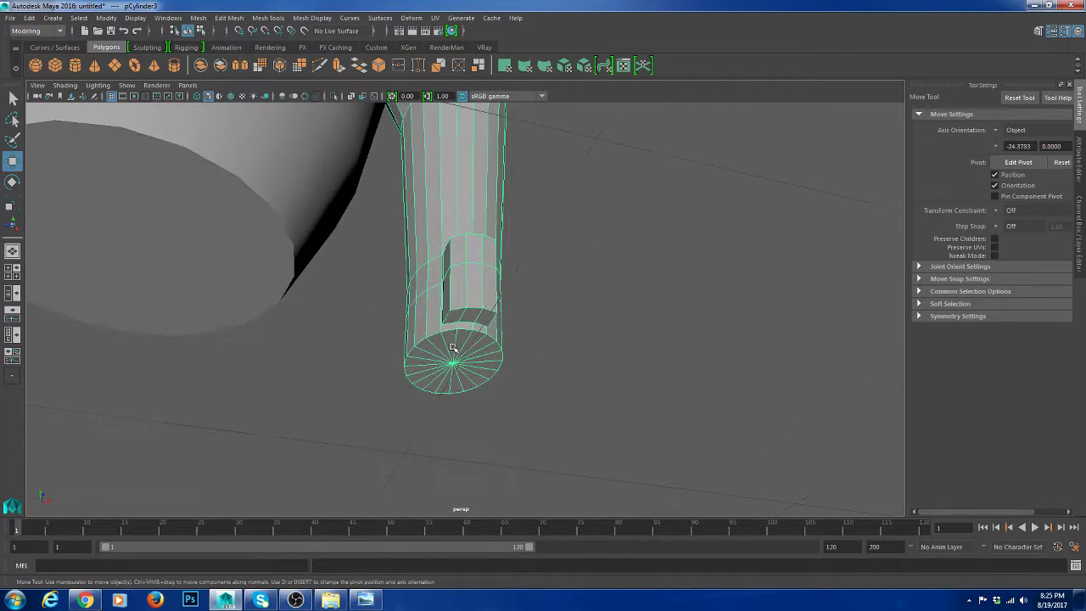
{"action": "scroll", "coordinate": [495, 283], "scroll_direction": "down", "scroll_amount": 5}
{"action": "left_click_drag", "start_coordinate": [495, 282], "coordinate": [504, 254], "text": "alt"}
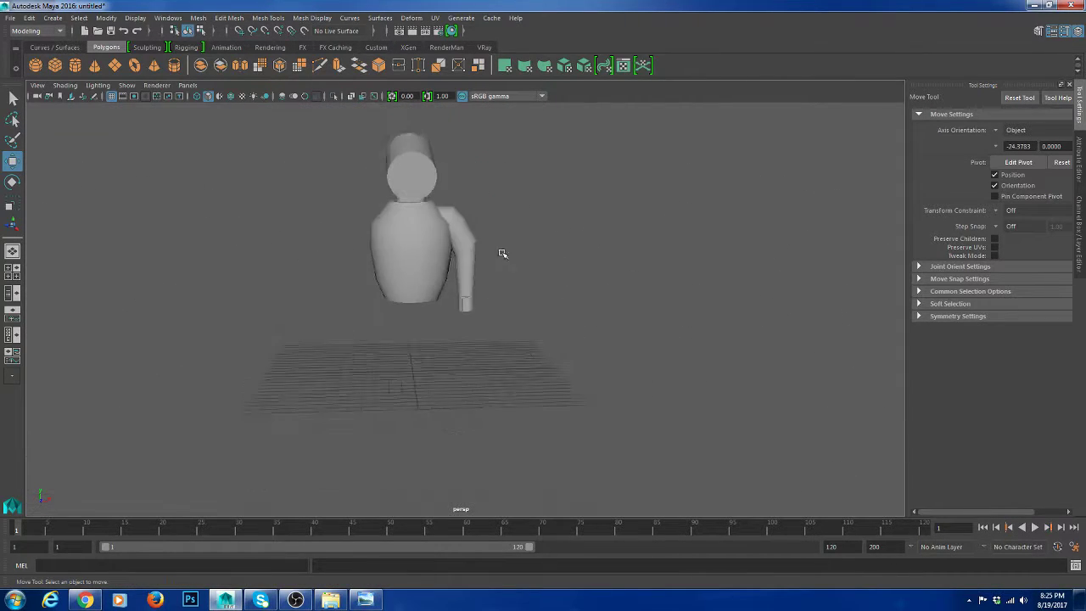
{"action": "scroll", "coordinate": [497, 300], "scroll_direction": "up", "scroll_amount": 5}
{"action": "left_click_drag", "start_coordinate": [484, 301], "coordinate": [381, 277], "text": "alt"}
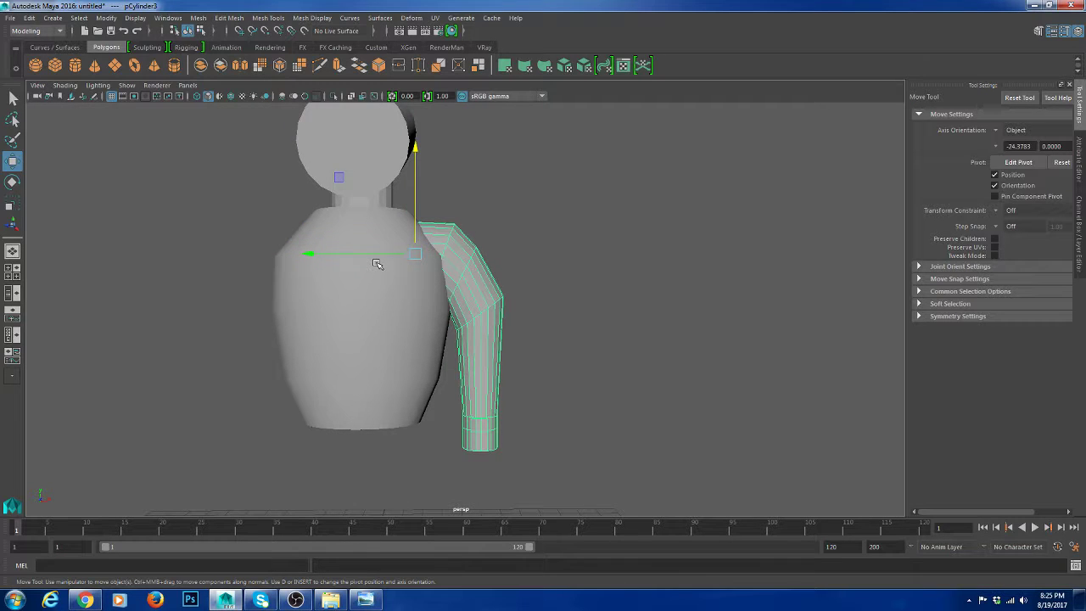
{"action": "left_click", "coordinate": [559, 315]}
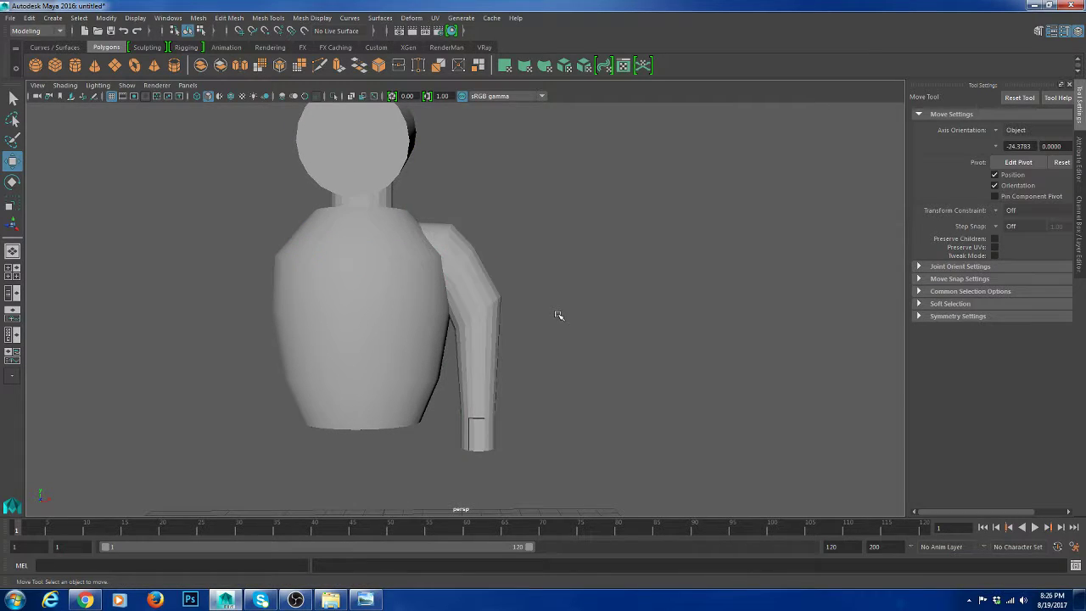
{"action": "scroll", "coordinate": [553, 280], "scroll_direction": "down", "scroll_amount": 5}
{"action": "left_click", "coordinate": [509, 270]}
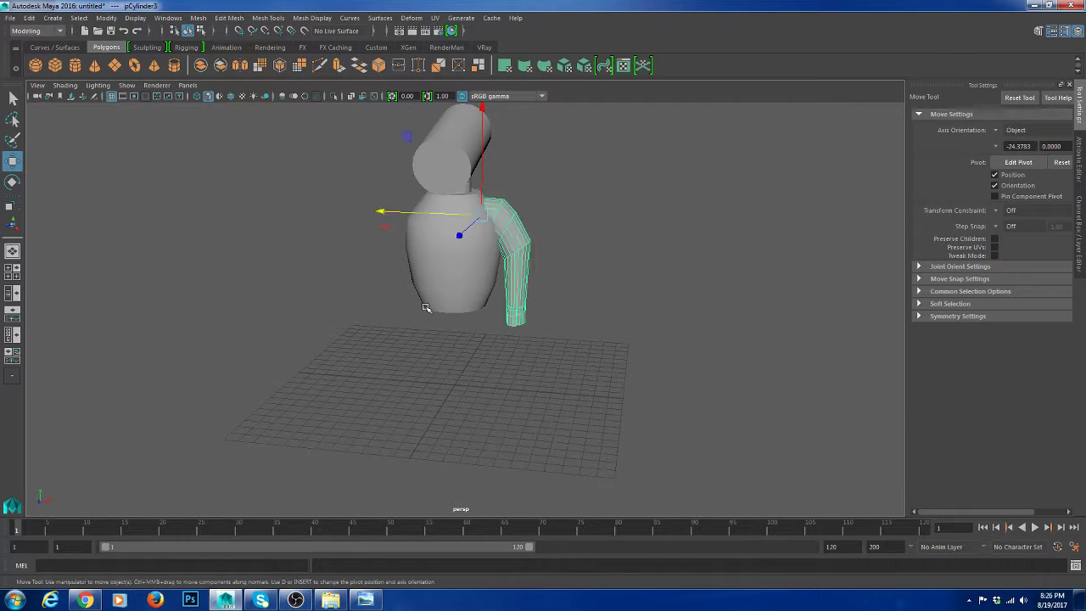
In the front view, move the arm's shoulder-end vertices outward to shorten the part inside the body, and return to object mode
{"action": "key", "text": "space"}
{"action": "key", "text": "space"}
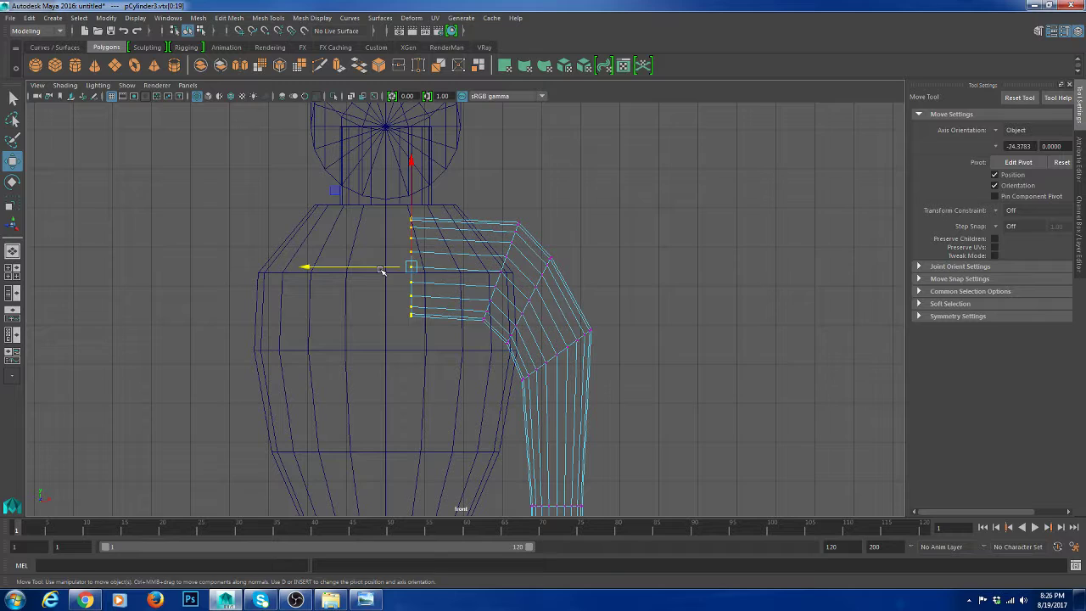
{"action": "left_click_drag", "start_coordinate": [383, 270], "coordinate": [412, 269]}
{"action": "right_click_drag", "start_coordinate": [545, 245], "coordinate": [598, 210]}
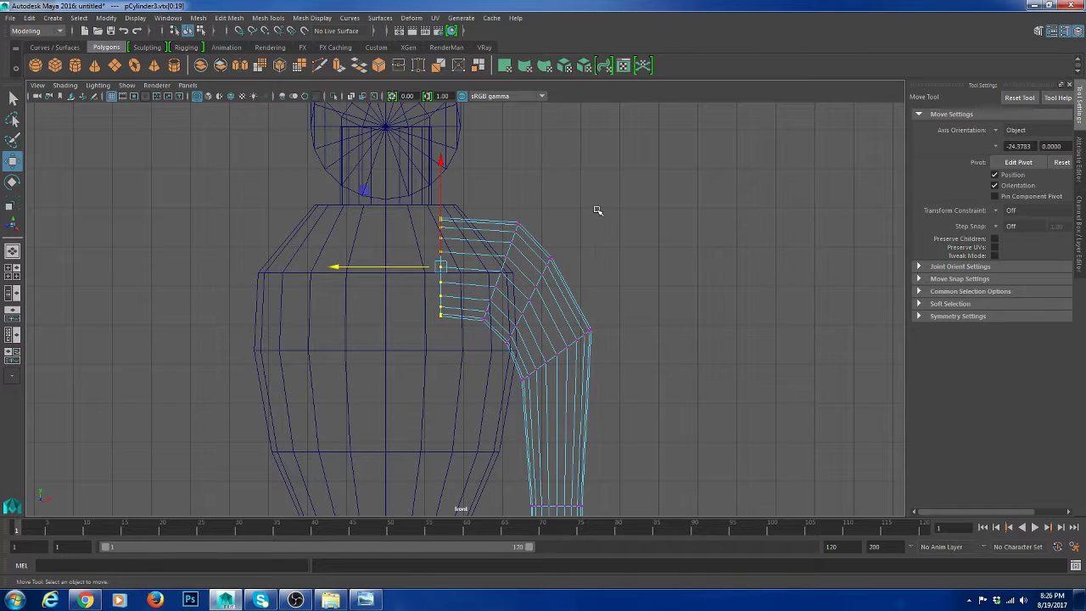
{"action": "left_click", "coordinate": [598, 208]}
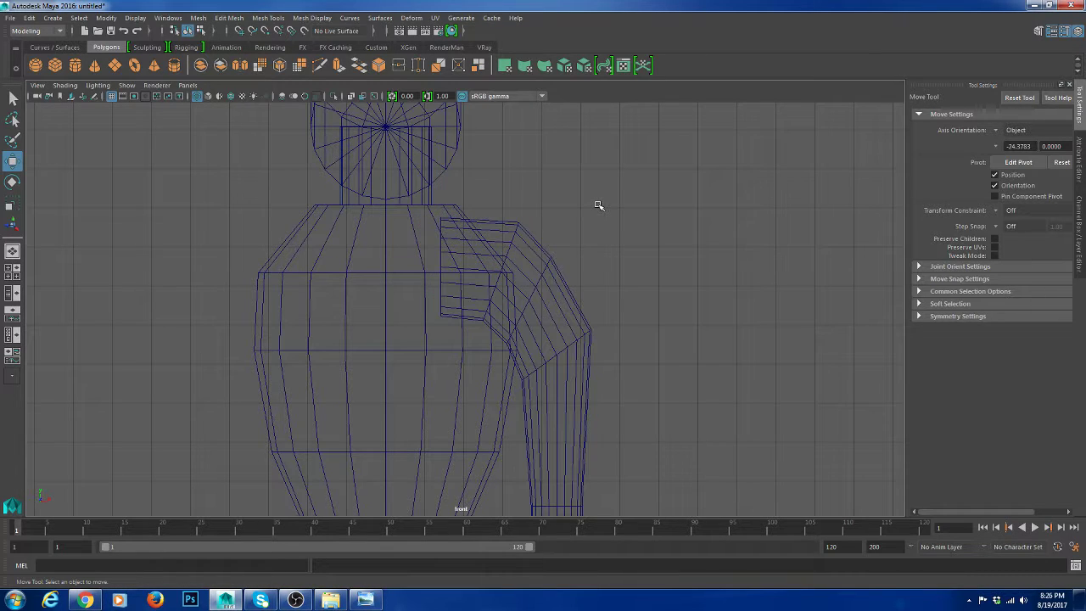
Duplicate the arm in place and start editing the copy's pivot in the front view
{"action": "left_click_drag", "start_coordinate": [552, 244], "coordinate": [628, 336]}
{"action": "scroll", "coordinate": [555, 289], "scroll_direction": "down", "scroll_amount": 2}
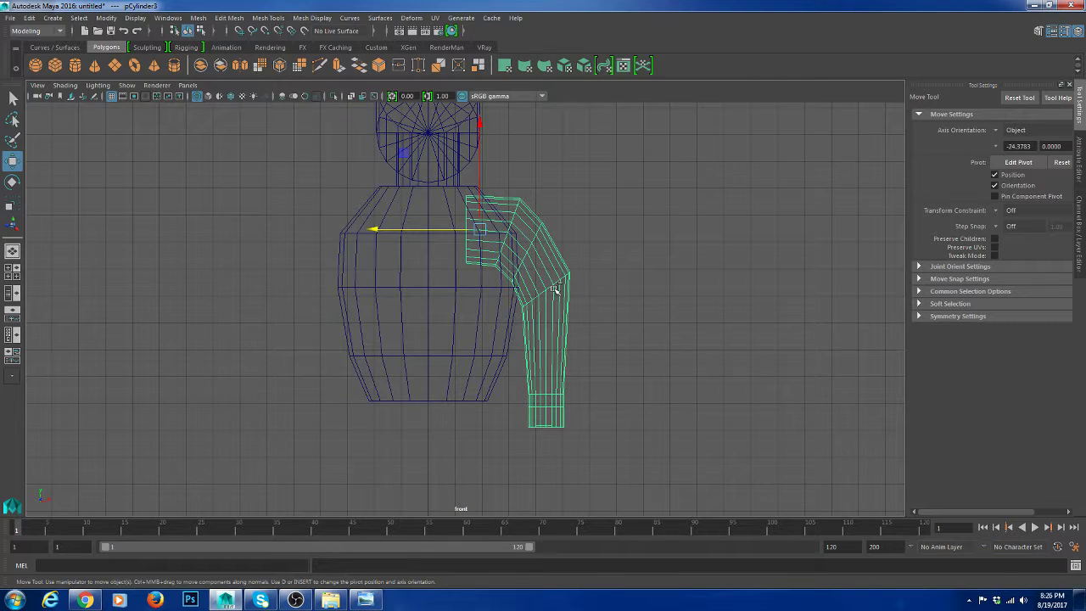
{"action": "scroll", "coordinate": [555, 289], "scroll_direction": "up", "scroll_amount": 2}
{"action": "key", "text": "d"}
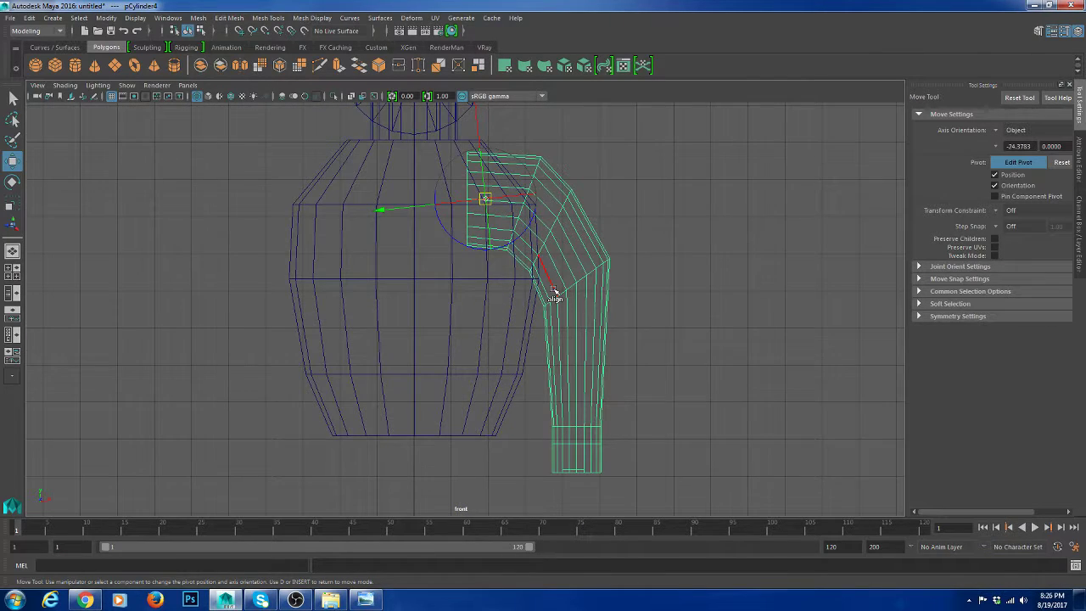
{"action": "key", "text": "f"}
{"action": "left_click", "coordinate": [490, 288]}
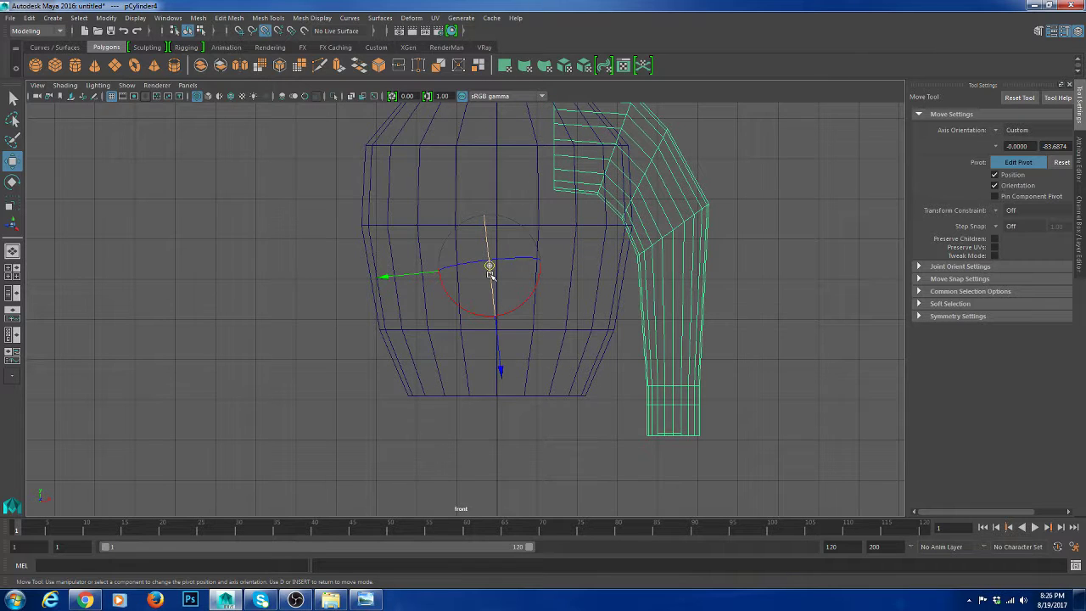
Try to snap the copied arm's pivot onto the body's mesh points in the front view
{"action": "left_click_drag", "start_coordinate": [490, 273], "coordinate": [481, 217]}
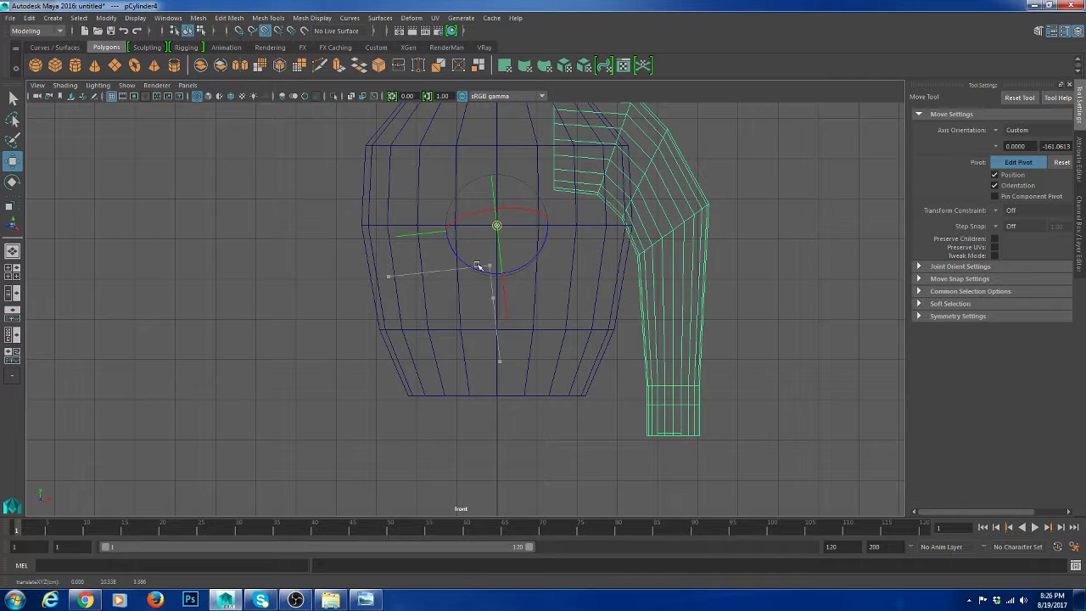
{"action": "left_click_drag", "start_coordinate": [477, 266], "coordinate": [536, 443]}
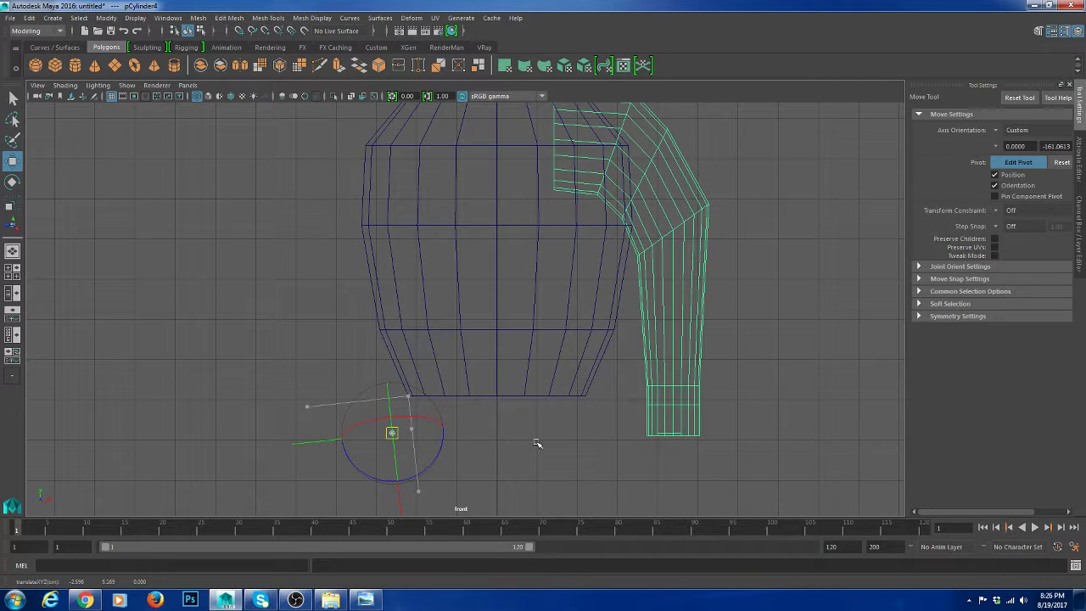
{"action": "left_click", "coordinate": [391, 432]}
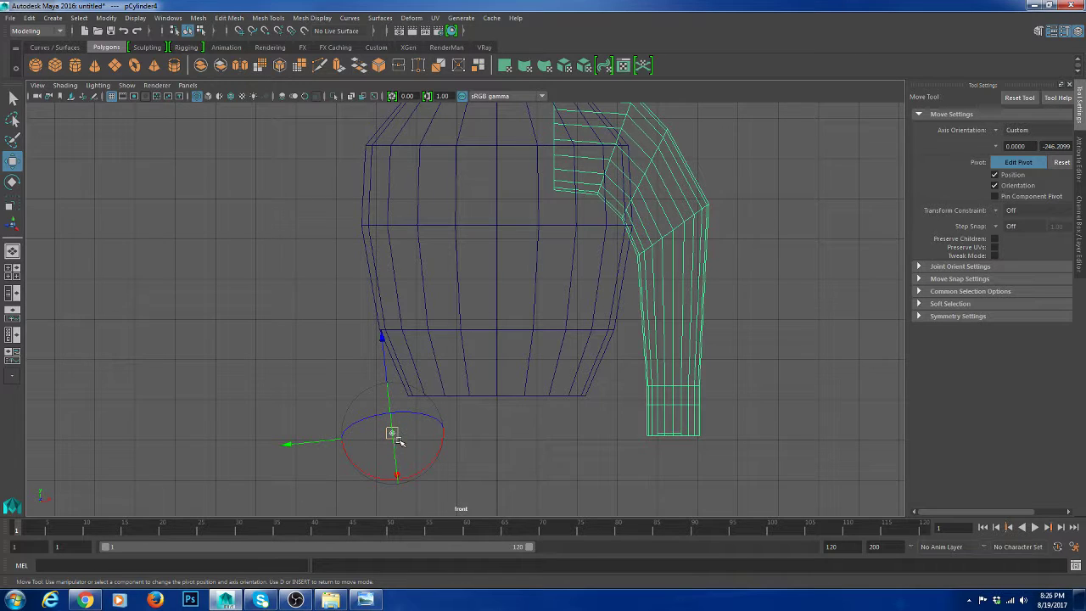
{"action": "left_click", "coordinate": [392, 432]}
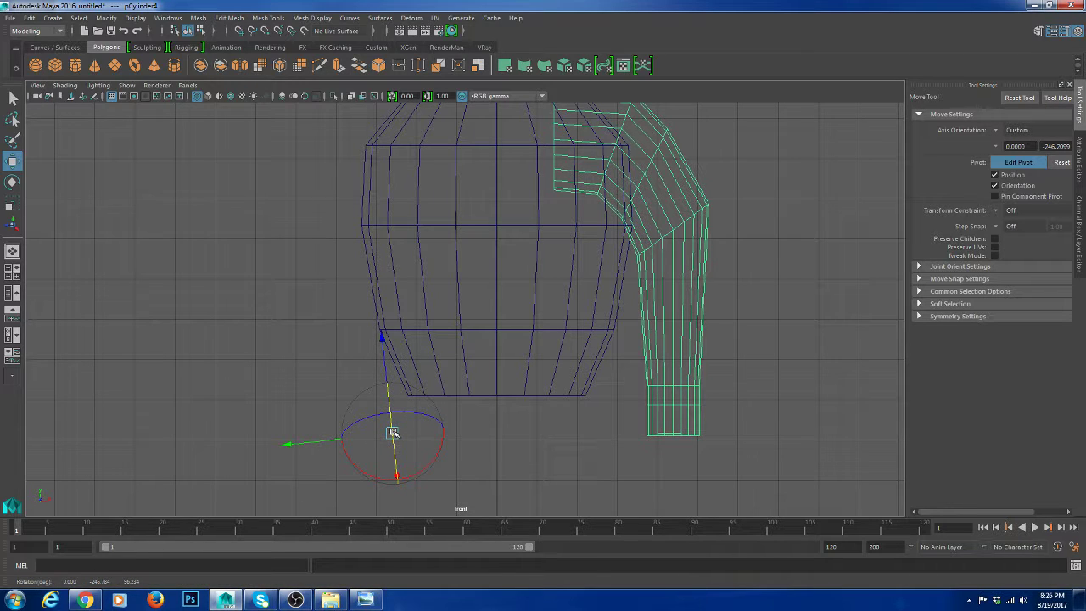
{"action": "left_click_drag", "start_coordinate": [393, 433], "coordinate": [403, 434]}
{"action": "left_click", "coordinate": [650, 238]}
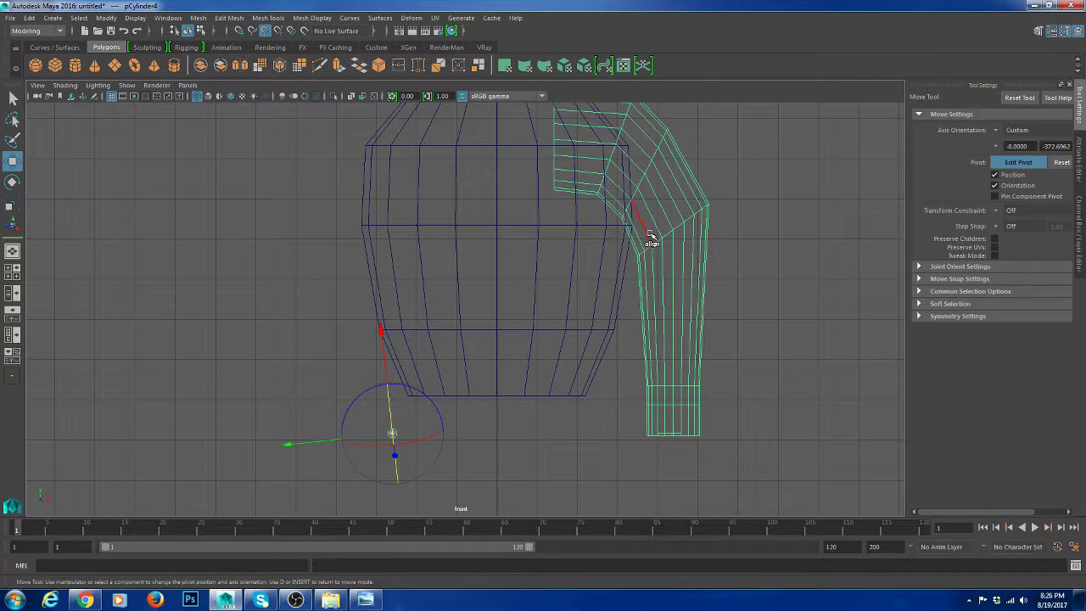
Show wireframe on shaded in the perspective view, snap the copied arm's pivot to the body's centre line, and finish pivot editing
{"action": "key", "text": "space"}
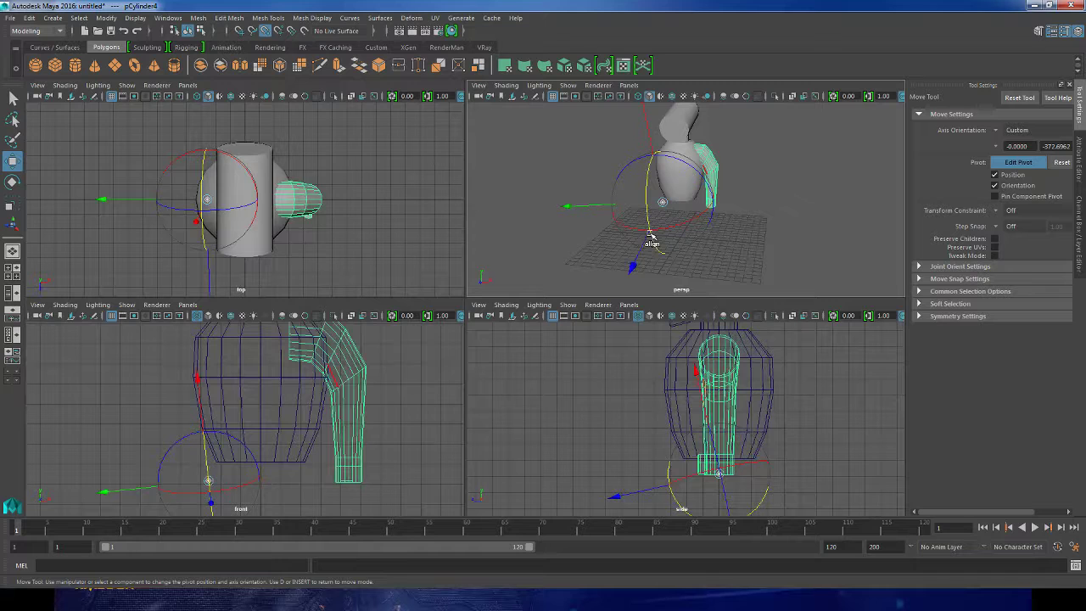
{"action": "key", "text": "space"}
{"action": "left_click_drag", "start_coordinate": [650, 237], "coordinate": [393, 211], "text": "alt"}
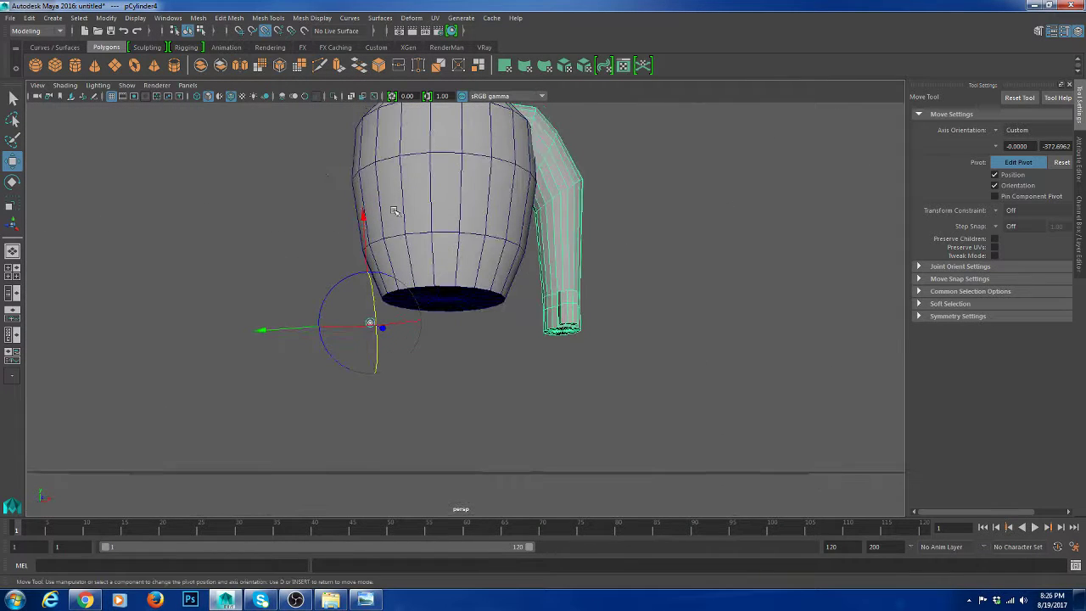
{"action": "left_click", "coordinate": [231, 96]}
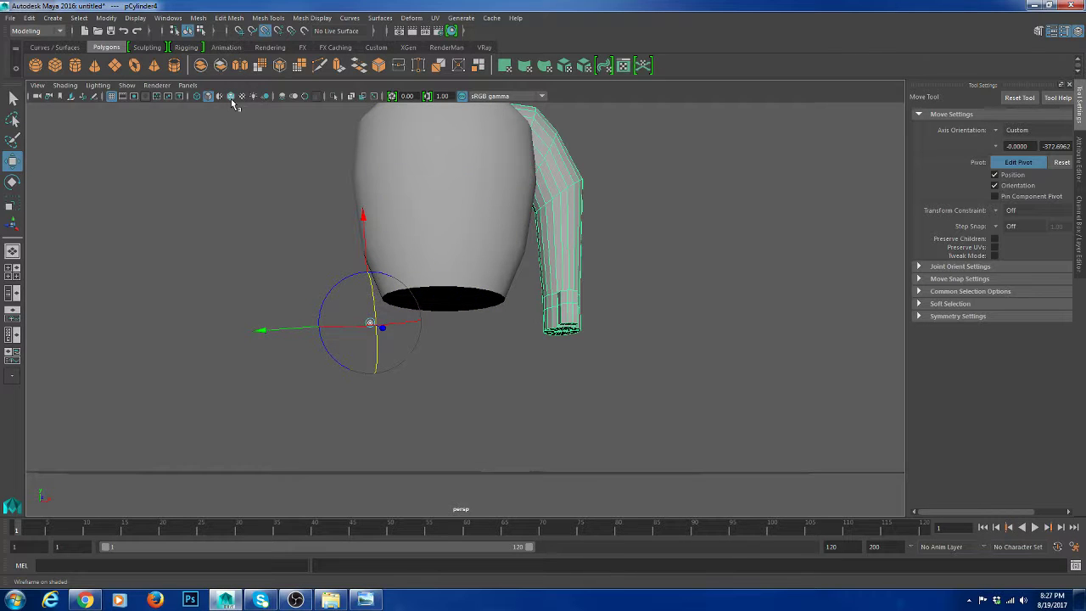
{"action": "left_click", "coordinate": [458, 187]}
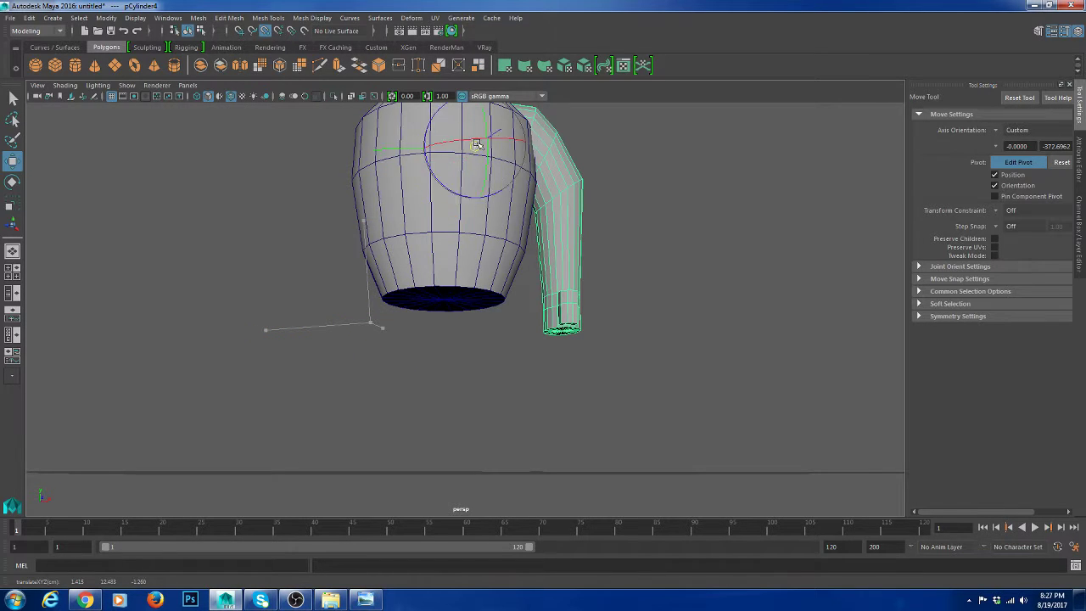
{"action": "left_click", "coordinate": [464, 143]}
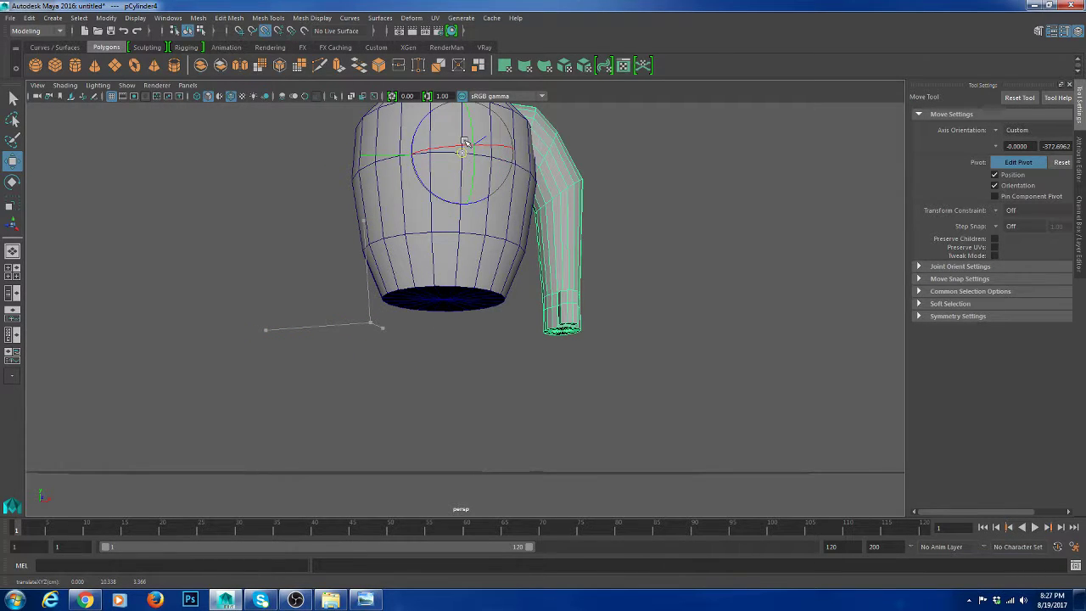
{"action": "left_click", "coordinate": [468, 139]}
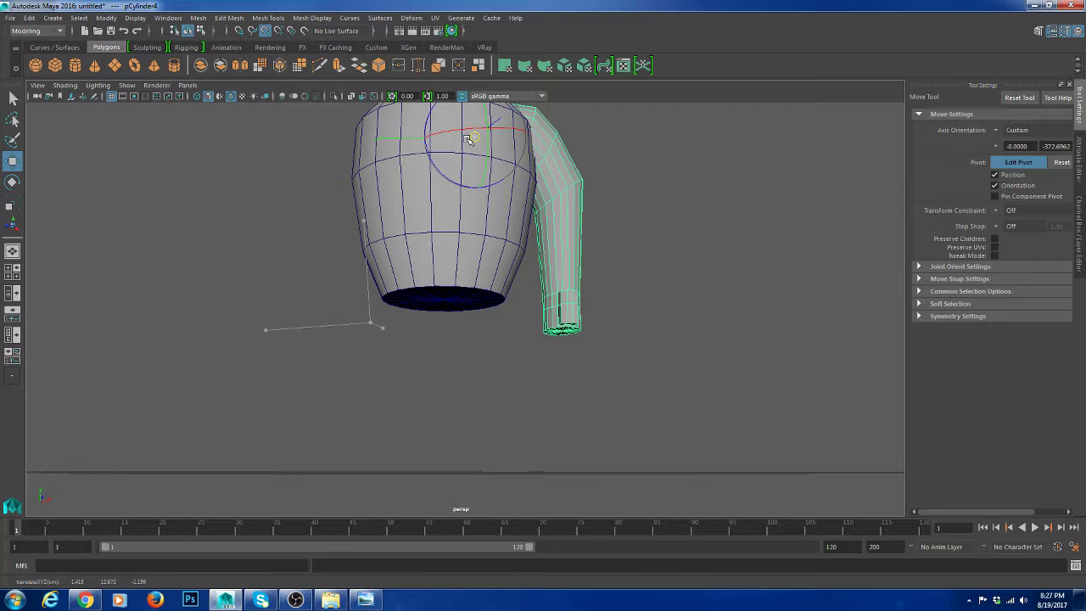
{"action": "left_click", "coordinate": [458, 163]}
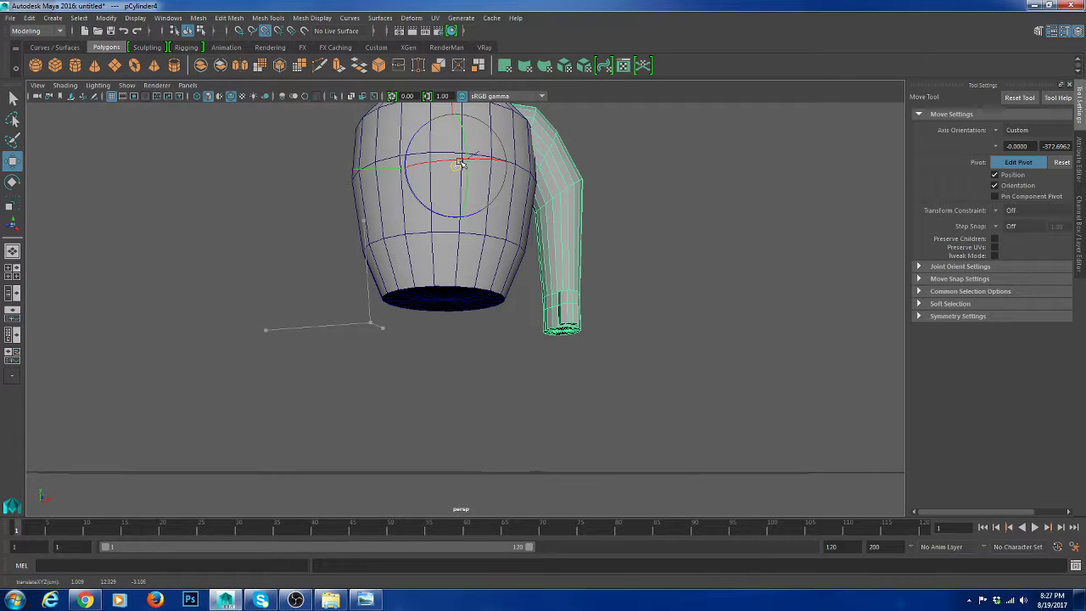
{"action": "left_click_drag", "start_coordinate": [458, 164], "coordinate": [423, 281], "text": "alt"}
{"action": "left_click_drag", "start_coordinate": [513, 303], "coordinate": [506, 226], "text": "alt"}
{"action": "left_click_drag", "start_coordinate": [498, 273], "coordinate": [509, 305], "text": "alt"}
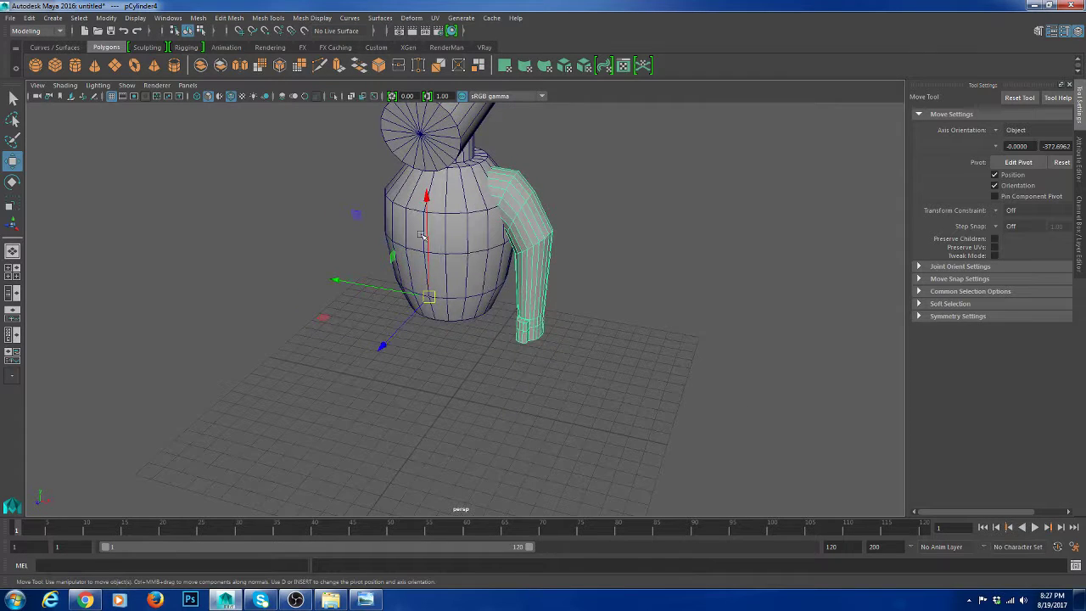
Display the copied arm's transform channels and freeze its transformations
{"action": "key", "text": "ctrl+a"}
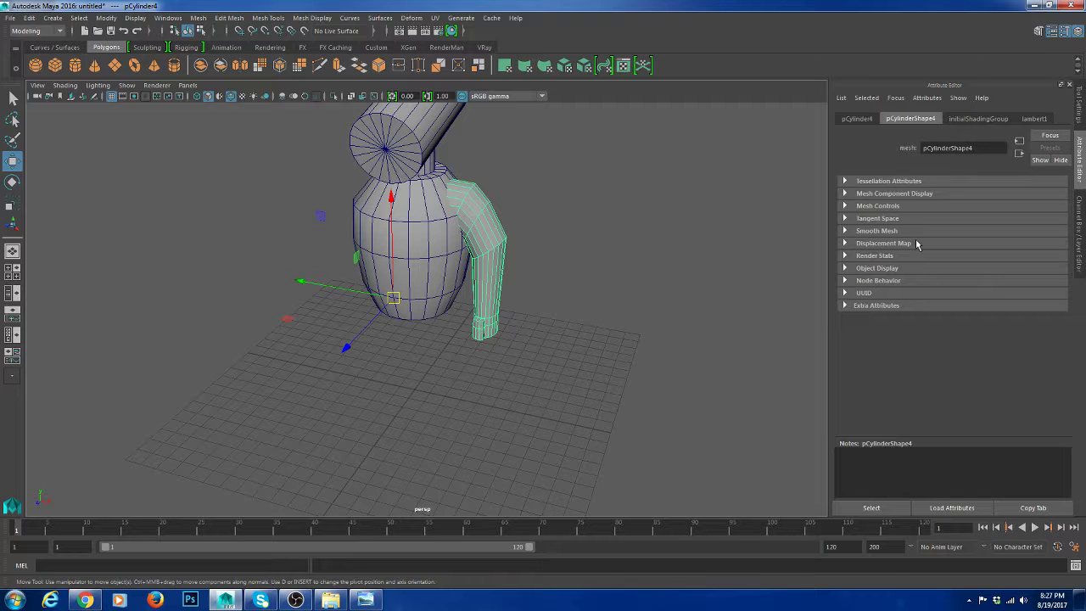
{"action": "key", "text": "ctrl+a"}
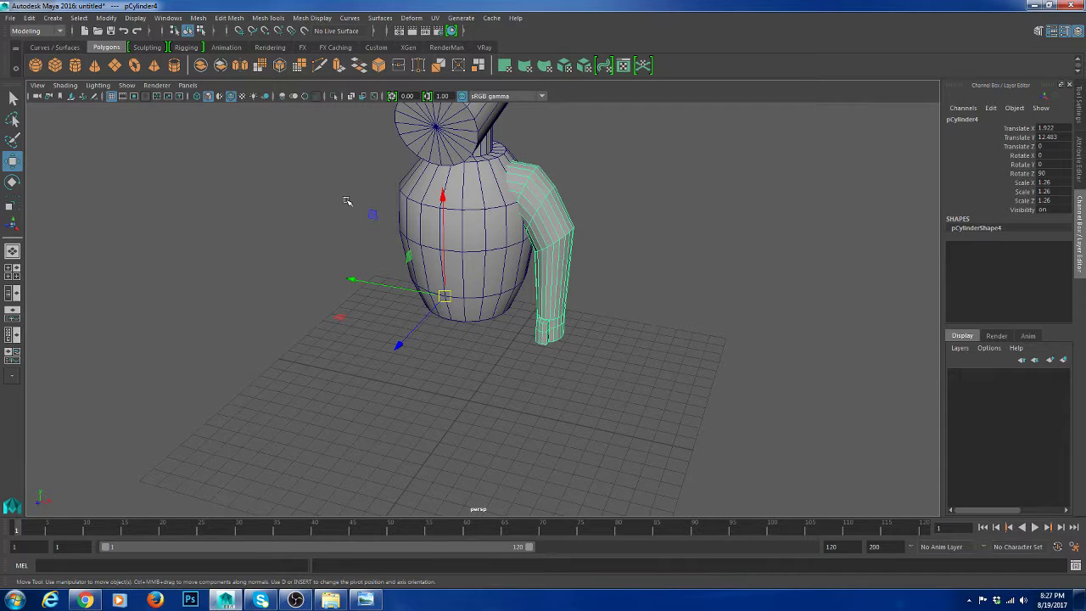
{"action": "key", "text": "f"}
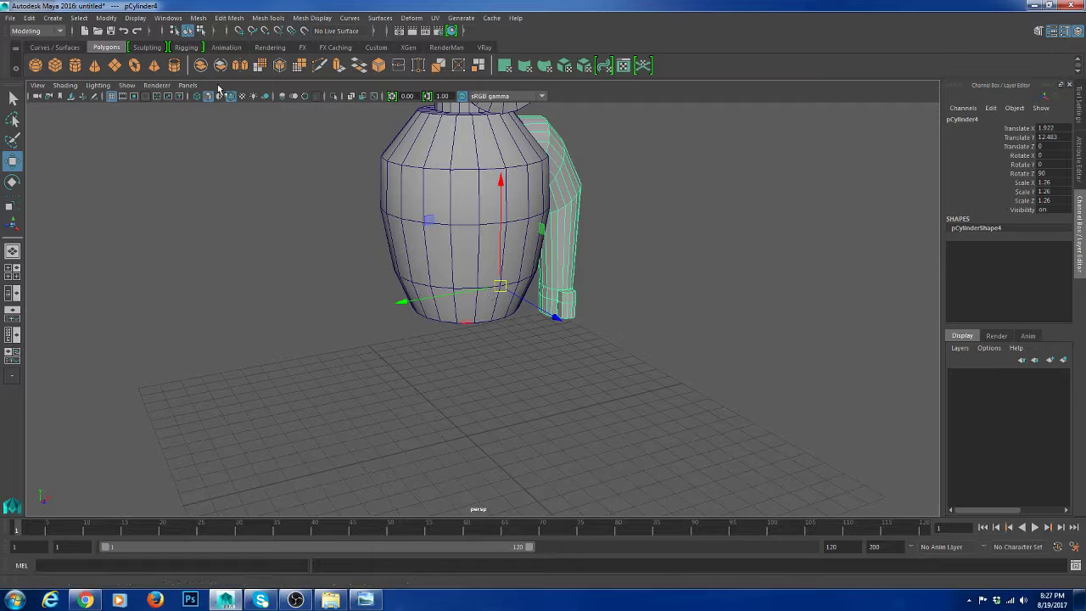
{"action": "left_click", "coordinate": [109, 18]}
{"action": "left_click", "coordinate": [162, 69]}
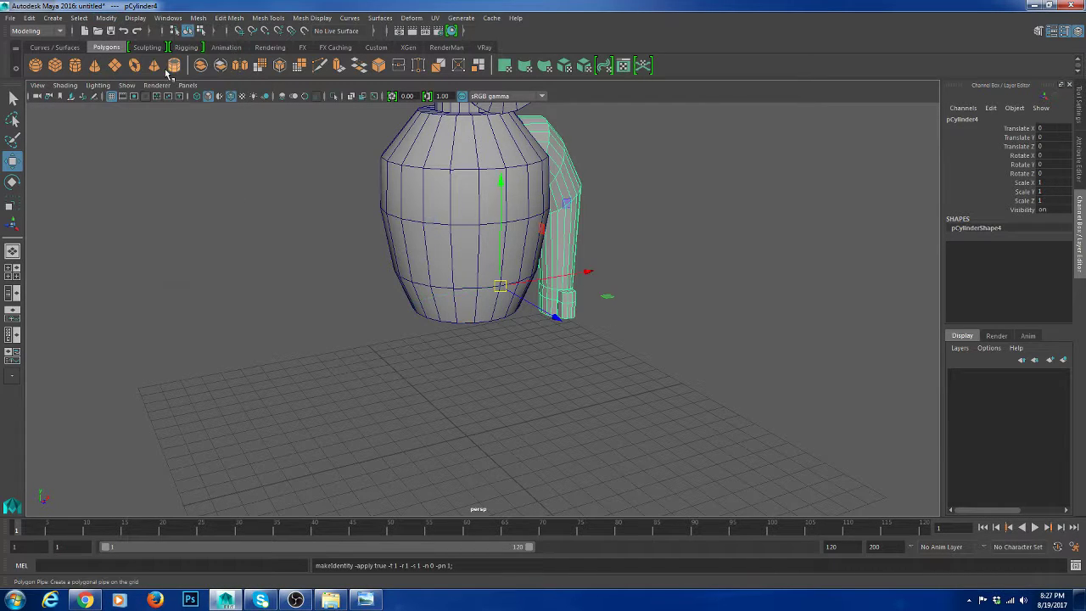
Mirror the copied arm to the body's opposite side by setting its Scale X to -1
{"action": "left_click", "coordinate": [12, 203]}
{"action": "left_click_drag", "start_coordinate": [567, 290], "coordinate": [339, 289]}
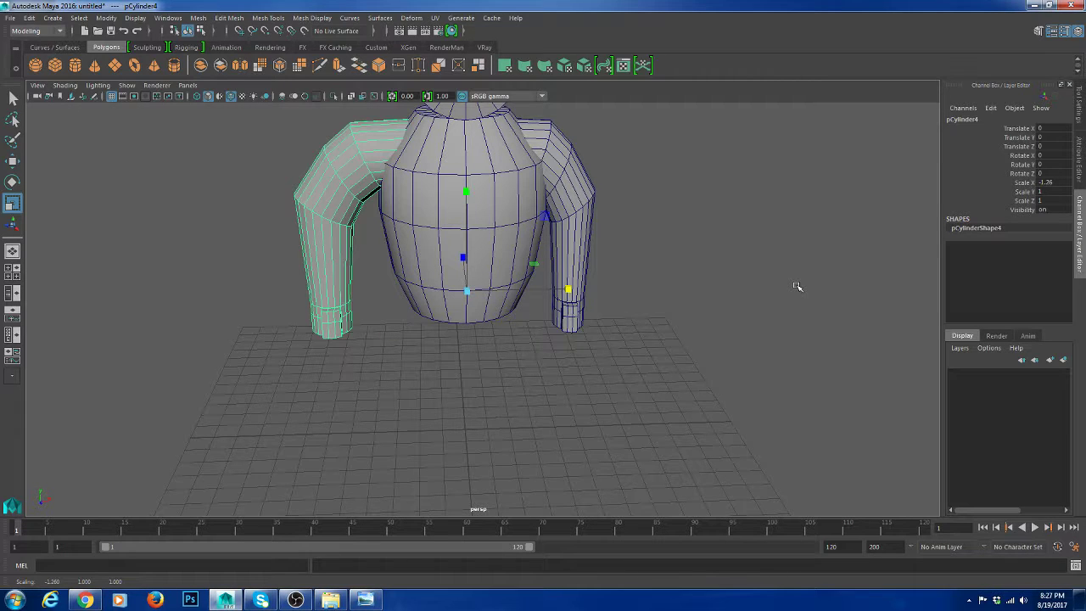
{"action": "left_click", "coordinate": [1044, 183]}
{"action": "type", "text": "-1"}
{"action": "key", "text": "Return"}
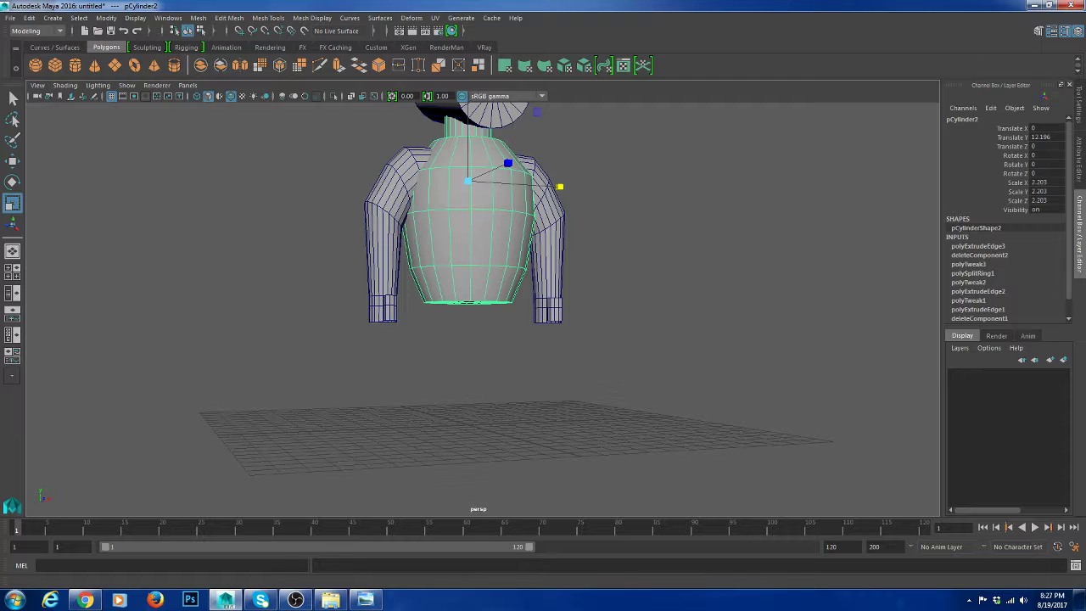
Create a polygon cylinder and, in the front view, raise it to the body's bottom edge at about Y 5.7
{"action": "left_click_drag", "start_coordinate": [535, 305], "coordinate": [521, 381], "text": "alt"}
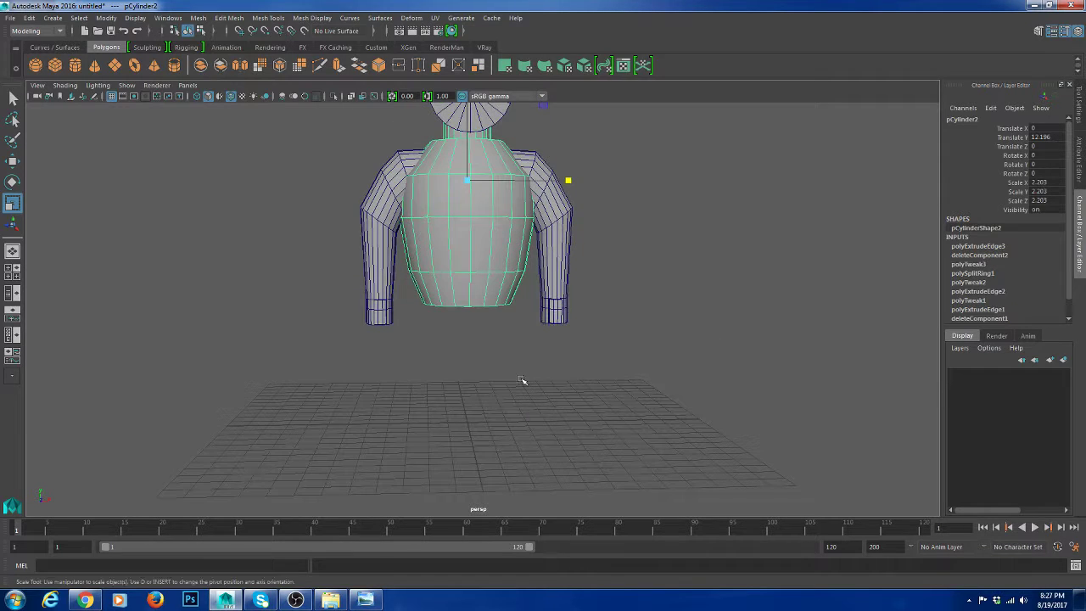
{"action": "key", "text": "space"}
{"action": "key", "text": "space"}
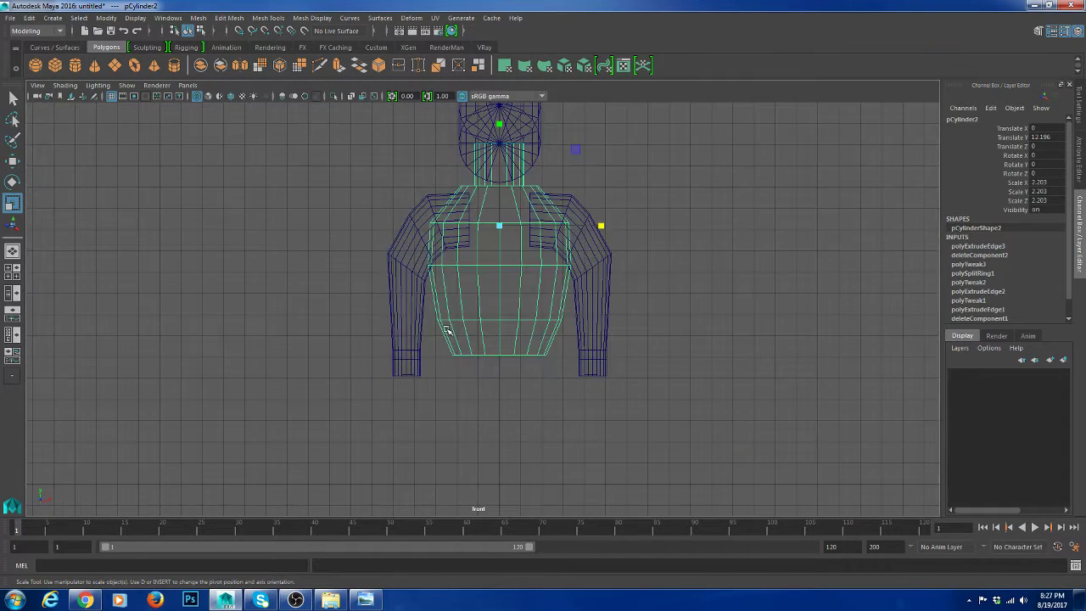
{"action": "middle_click_drag", "start_coordinate": [447, 330], "coordinate": [441, 358], "text": "alt"}
{"action": "left_click", "coordinate": [441, 358]}
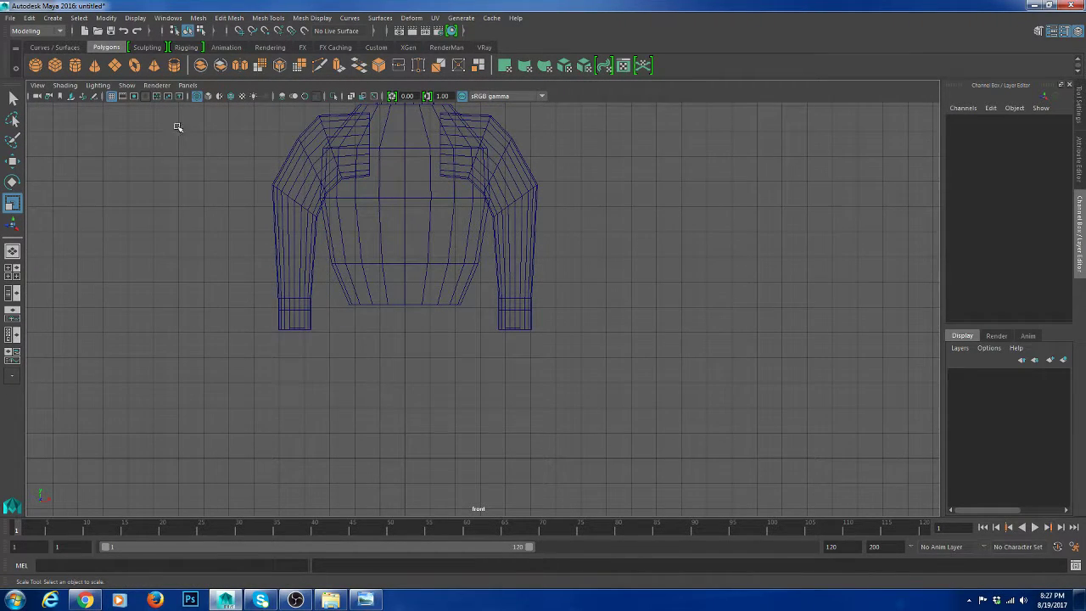
{"action": "left_click", "coordinate": [74, 65]}
{"action": "key", "text": "w"}
{"action": "left_click_drag", "start_coordinate": [409, 376], "coordinate": [404, 203]}
{"action": "key", "text": "ctrl+z"}
{"action": "left_click_drag", "start_coordinate": [406, 353], "coordinate": [406, 209]}
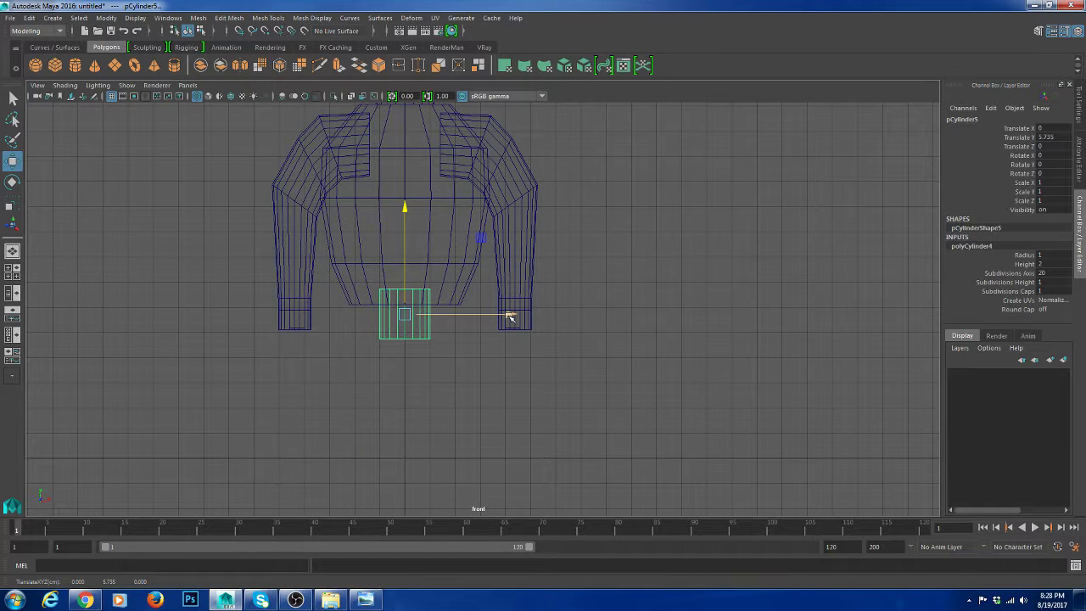
Move the new cylinder under the original arm's side of the body, to about X 1.66 and Y 6.5, as a leg base
{"action": "left_click_drag", "start_coordinate": [510, 317], "coordinate": [547, 317]}
{"action": "scroll", "coordinate": [543, 314], "scroll_direction": "up", "scroll_amount": 3}
{"action": "left_click", "coordinate": [514, 286]}
{"action": "key", "text": "ctrl+z"}
Select the leg cylinder's top vertices and raise them slightly to the body's lowest edge loop
{"action": "left_click_drag", "start_coordinate": [509, 283], "coordinate": [360, 218]}
{"action": "key", "text": "F9"}
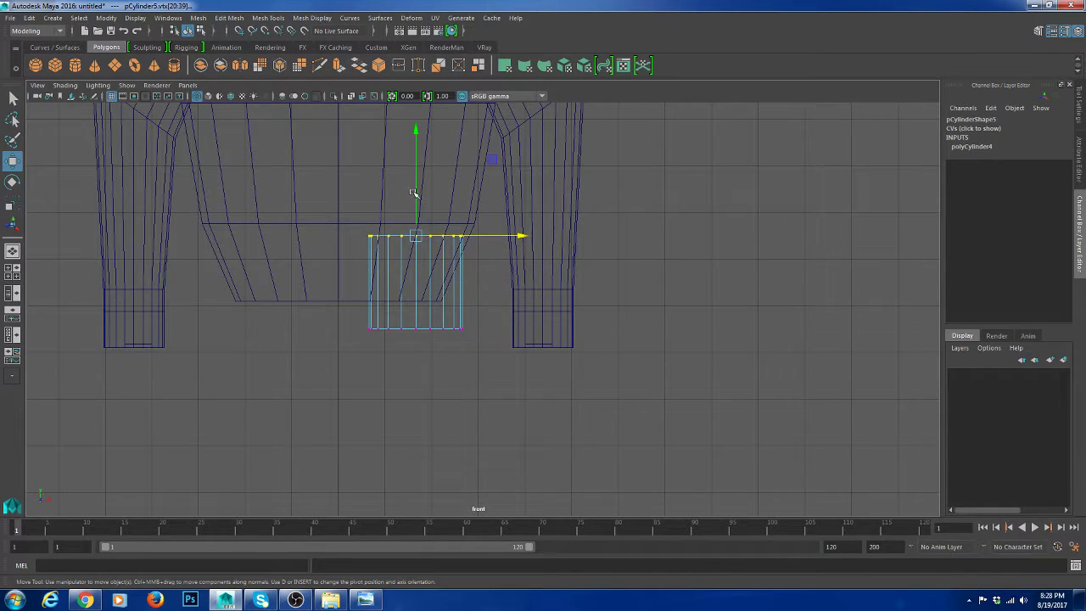
{"action": "left_click_drag", "start_coordinate": [416, 136], "coordinate": [416, 124]}
Select the leg cylinder's bottom vertices and pull them down to lengthen the leg toward the ground
{"action": "middle_click_drag", "start_coordinate": [431, 275], "coordinate": [468, 265], "text": "alt"}
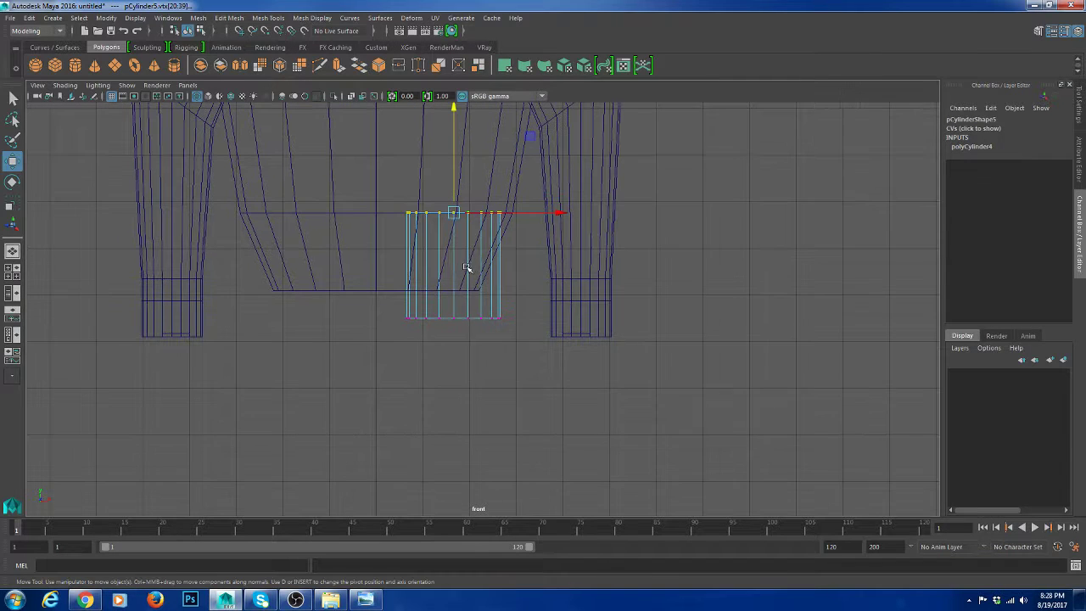
{"action": "left_click_drag", "start_coordinate": [364, 279], "coordinate": [546, 361]}
{"action": "scroll", "coordinate": [515, 331], "scroll_direction": "down", "scroll_amount": 2}
{"action": "middle_click_drag", "start_coordinate": [516, 330], "coordinate": [497, 255], "text": "alt"}
{"action": "right_click_drag", "start_coordinate": [484, 242], "coordinate": [521, 213]}
{"action": "left_click", "coordinate": [489, 245]}
{"action": "right_click_drag", "start_coordinate": [489, 245], "coordinate": [424, 248]}
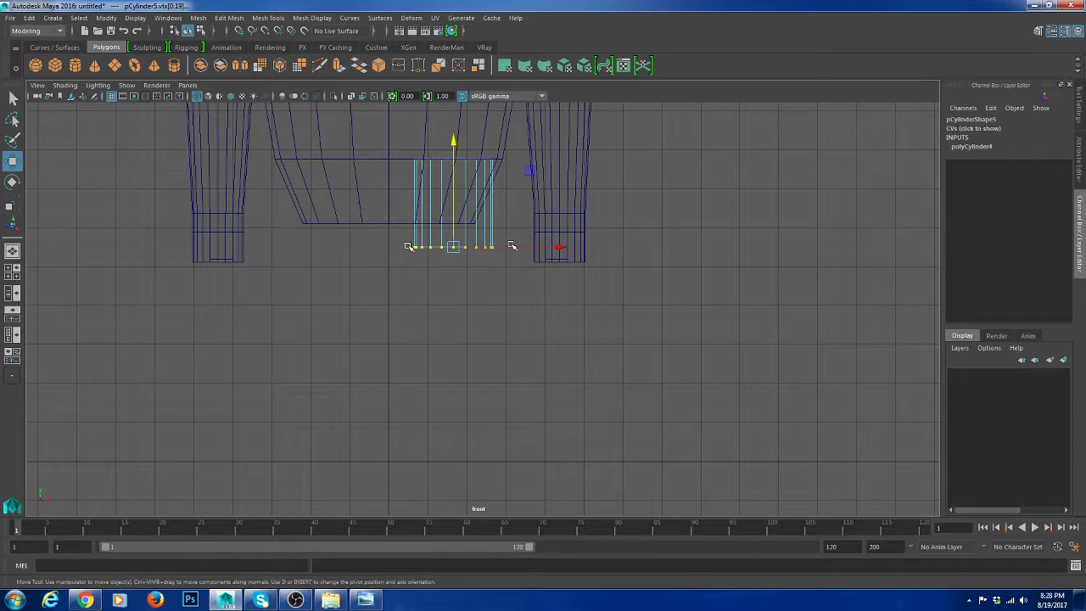
{"action": "left_click_drag", "start_coordinate": [454, 143], "coordinate": [454, 256]}
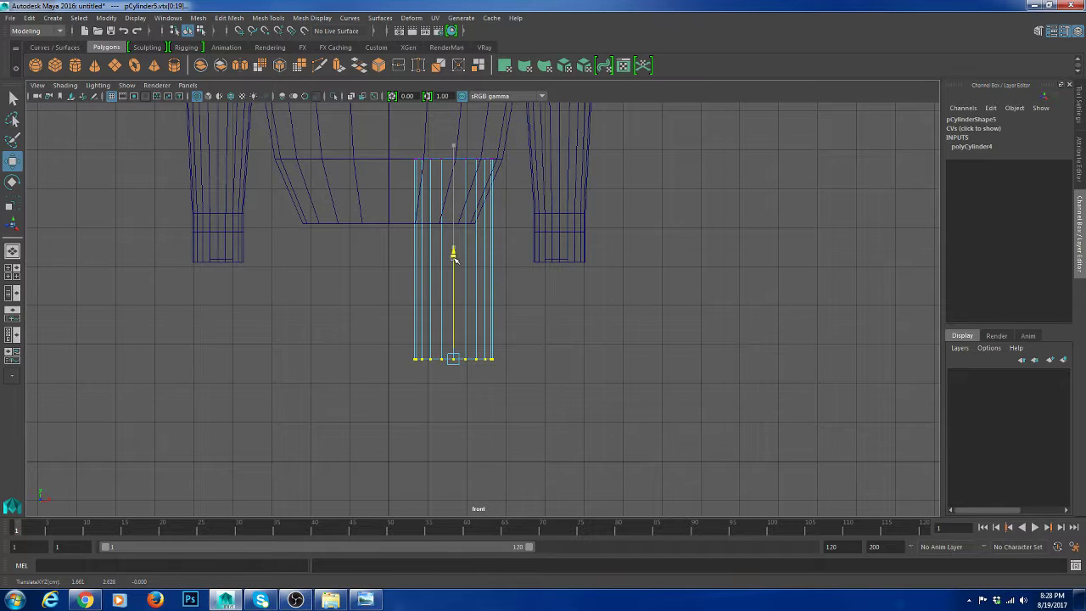
Slice a diagonal edge across the leg's upper end with Multi-Cut, rising from the inner side to the outer side
{"action": "scroll", "coordinate": [454, 256], "scroll_direction": "up", "scroll_amount": 2}
{"action": "right_click_drag", "start_coordinate": [471, 249], "coordinate": [411, 267], "text": "shift"}
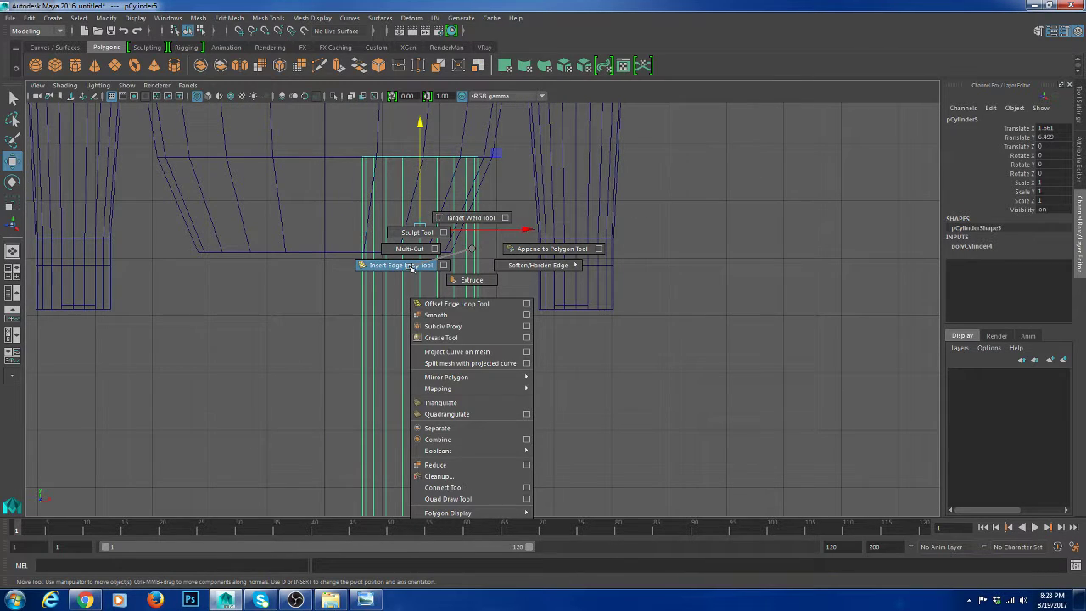
{"action": "right_click_drag", "start_coordinate": [412, 267], "coordinate": [412, 266], "text": "shift"}
{"action": "left_click_drag", "start_coordinate": [325, 276], "coordinate": [577, 125]}
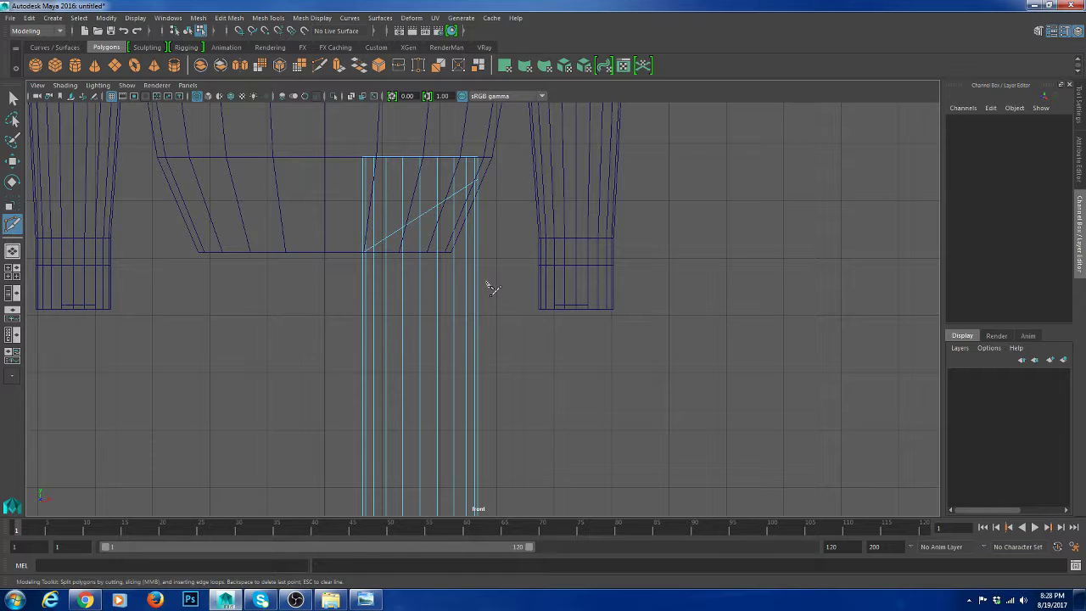
Remove the leg's end above the diagonal cut and add three slanted edge loops down the leg
{"action": "key", "text": "w"}
{"action": "left_click_drag", "start_coordinate": [339, 130], "coordinate": [543, 311]}
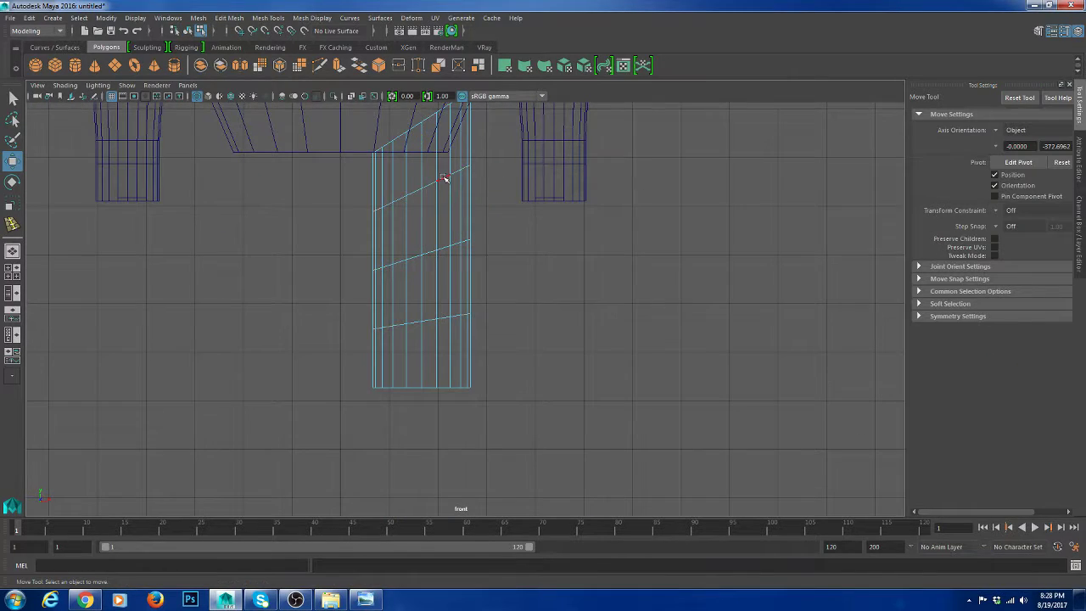
Scale the leg's three inner edge loops outward one by one so the leg bulges around its middle
{"action": "left_click", "coordinate": [441, 179]}
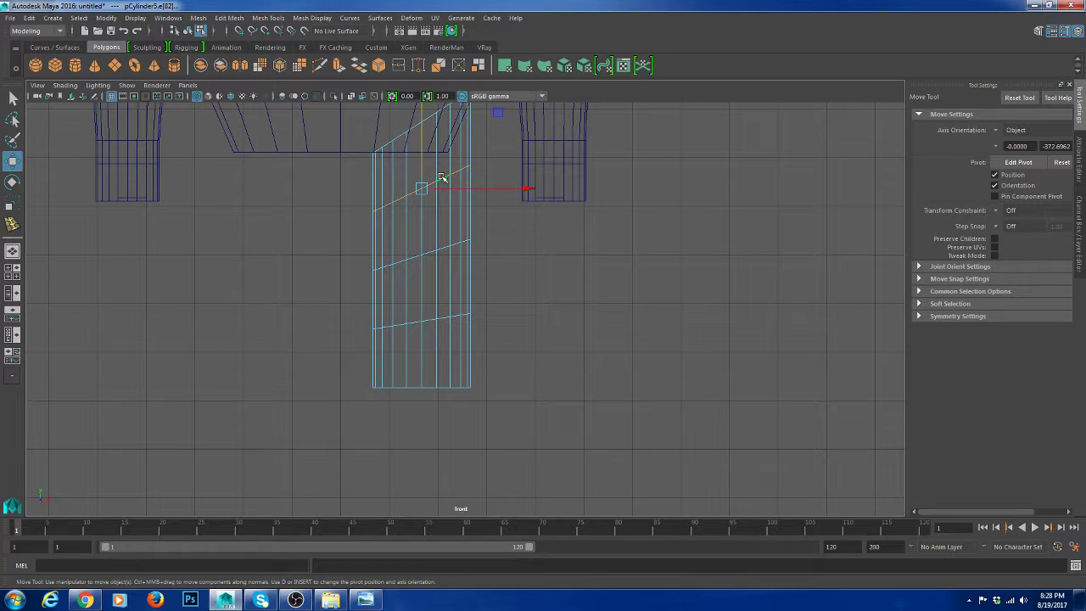
{"action": "key", "text": "r"}
{"action": "left_click_drag", "start_coordinate": [420, 188], "coordinate": [424, 190]}
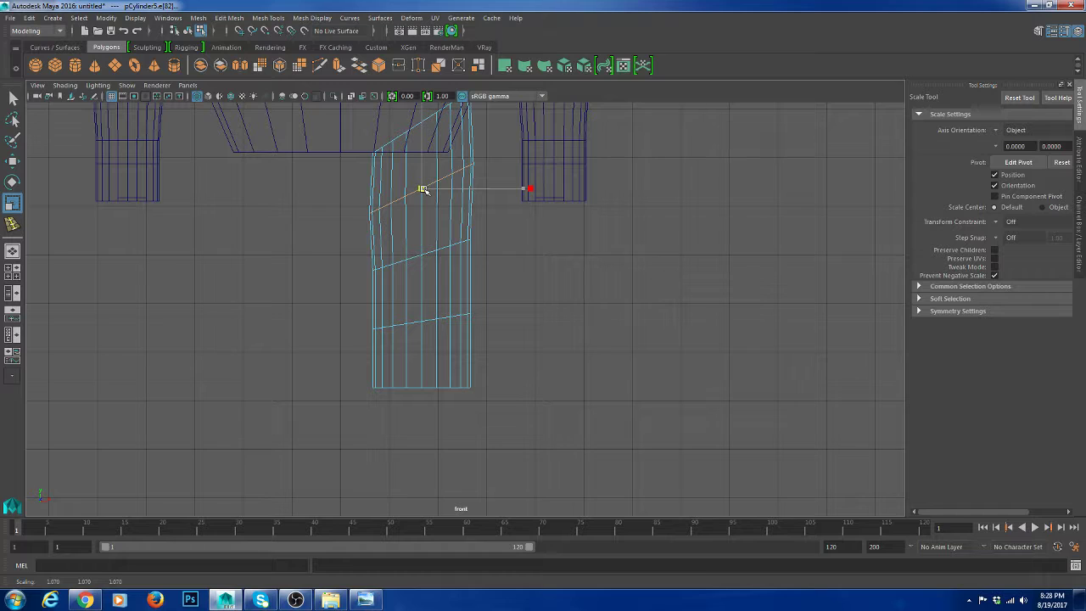
{"action": "left_click_drag", "start_coordinate": [424, 190], "coordinate": [428, 190]}
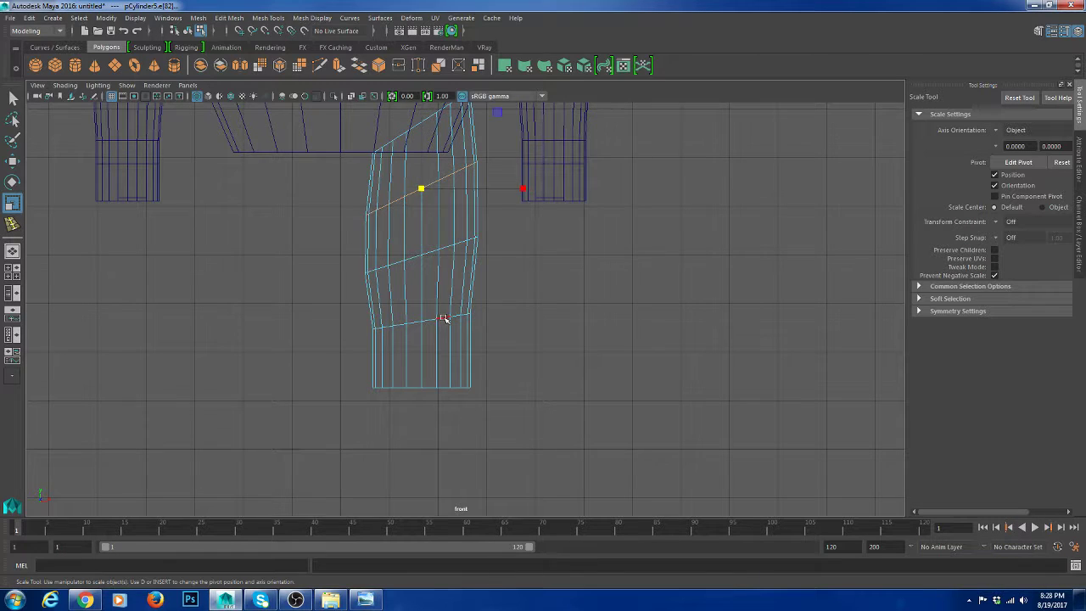
{"action": "double_click", "coordinate": [443, 317]}
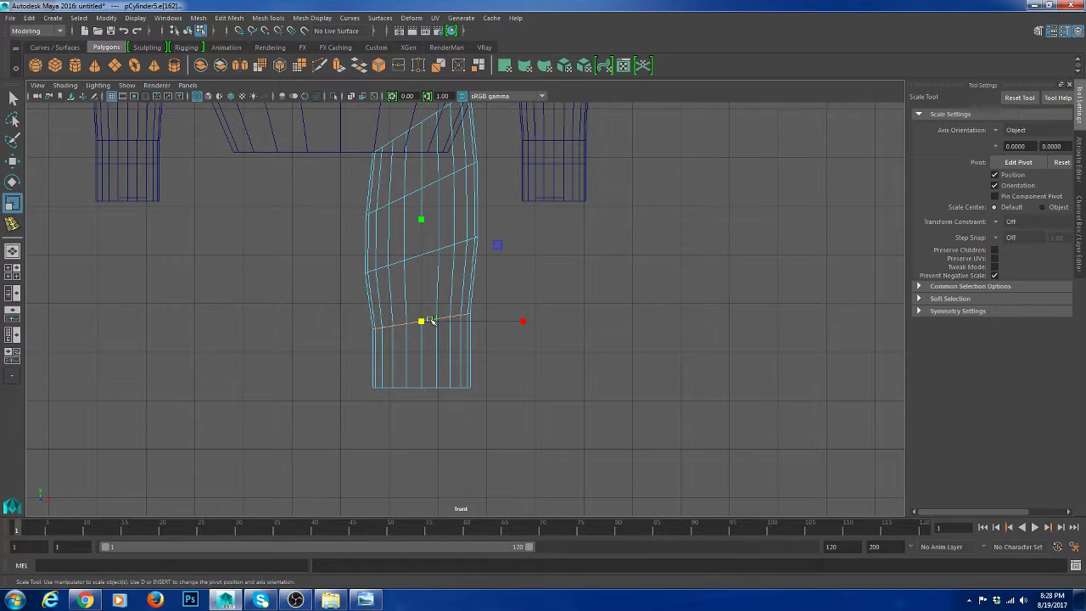
{"action": "left_click_drag", "start_coordinate": [422, 321], "coordinate": [436, 320]}
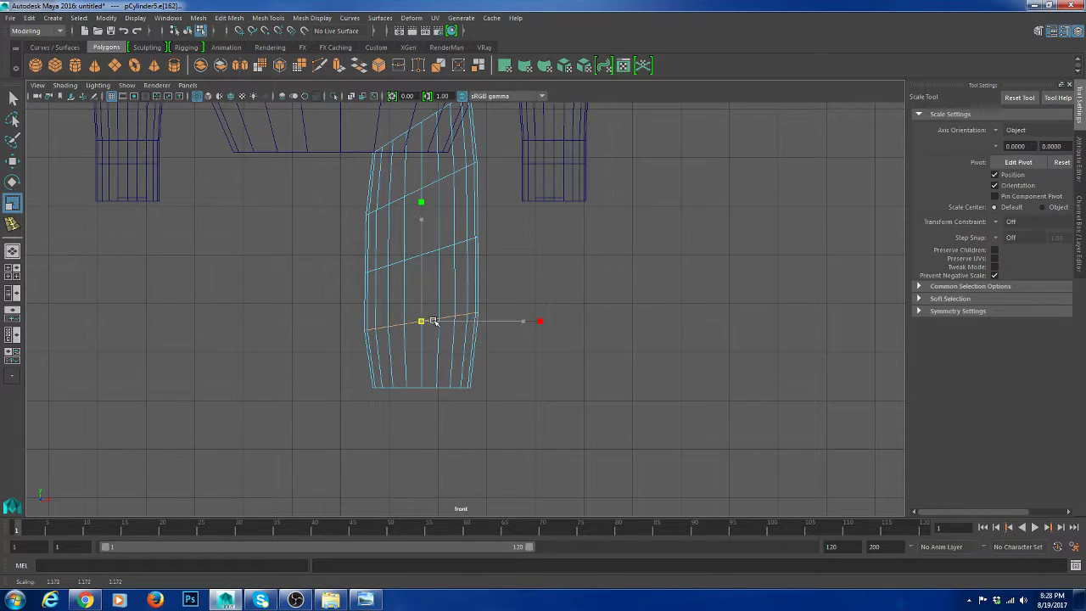
{"action": "double_click", "coordinate": [446, 247]}
{"action": "left_click_drag", "start_coordinate": [446, 248], "coordinate": [431, 187]}
{"action": "double_click", "coordinate": [448, 178]}
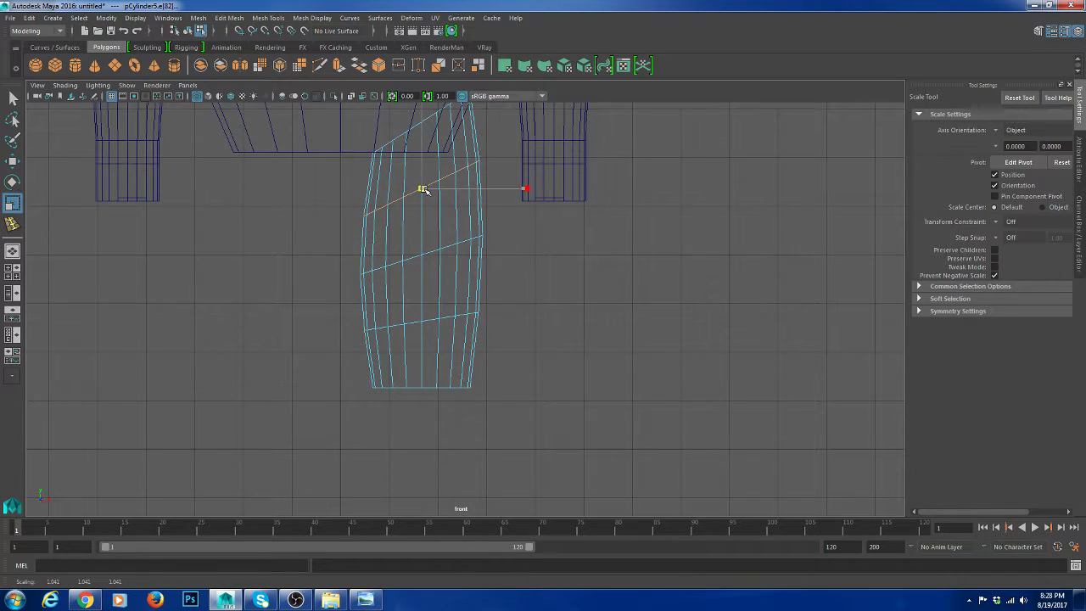
Select the leg's bottom vertices and scale them slightly inward to taper the lower end
{"action": "right_click", "coordinate": [435, 229]}
{"action": "left_click", "coordinate": [489, 212]}
{"action": "left_click", "coordinate": [468, 293]}
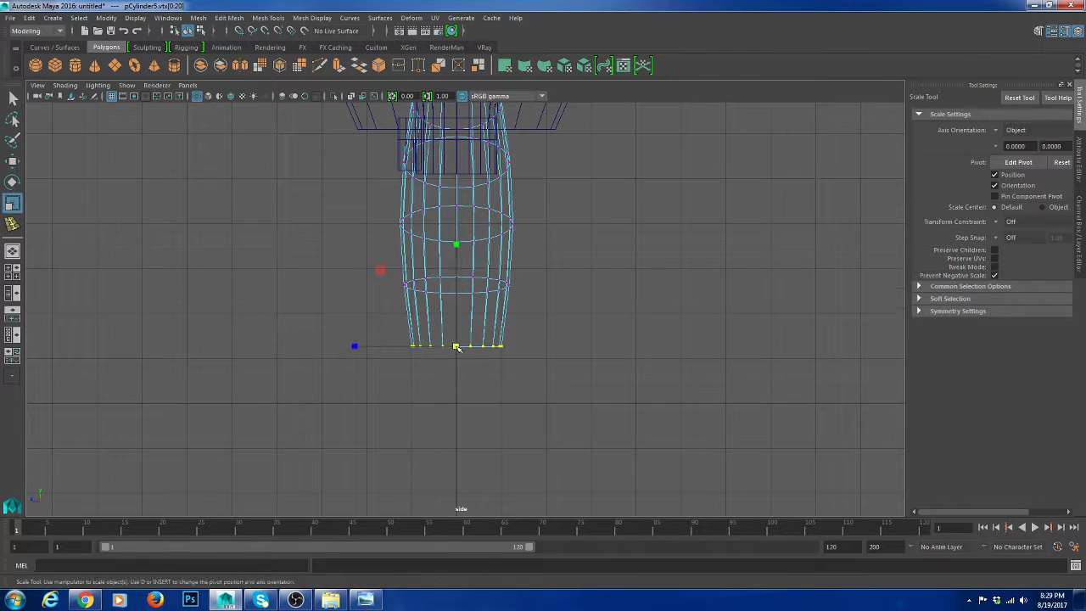
{"action": "left_click_drag", "start_coordinate": [455, 347], "coordinate": [471, 320]}
{"action": "left_click", "coordinate": [507, 216]}
Examine the leg in the perspective view from several angles, including its underside
{"action": "key", "text": "space"}
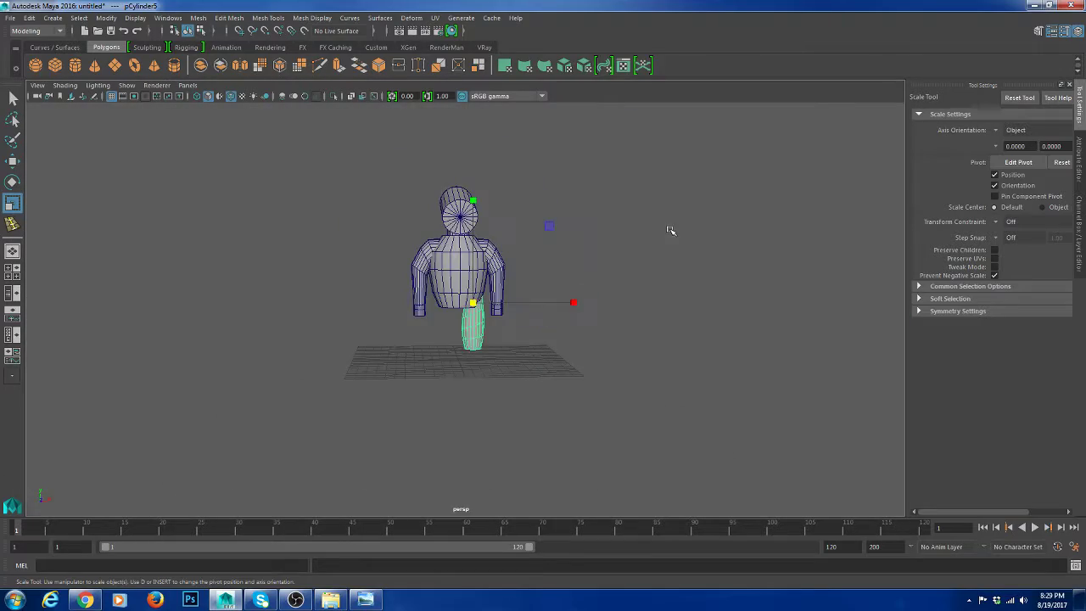
{"action": "left_click_drag", "start_coordinate": [669, 230], "coordinate": [569, 291], "text": "alt"}
{"action": "scroll", "coordinate": [474, 320], "scroll_direction": "up", "scroll_amount": 5}
{"action": "mouse_move", "coordinate": [474, 319]}
{"action": "left_mouse_down", "text": "alt"}
{"action": "mouse_move", "coordinate": [480, 305]}
{"action": "mouse_move", "coordinate": [475, 322]}
{"action": "mouse_move", "coordinate": [490, 316]}
{"action": "left_mouse_up", "text": "alt"}
{"action": "scroll", "coordinate": [475, 323], "scroll_direction": "down", "scroll_amount": 5}
{"action": "left_click", "coordinate": [476, 340]}
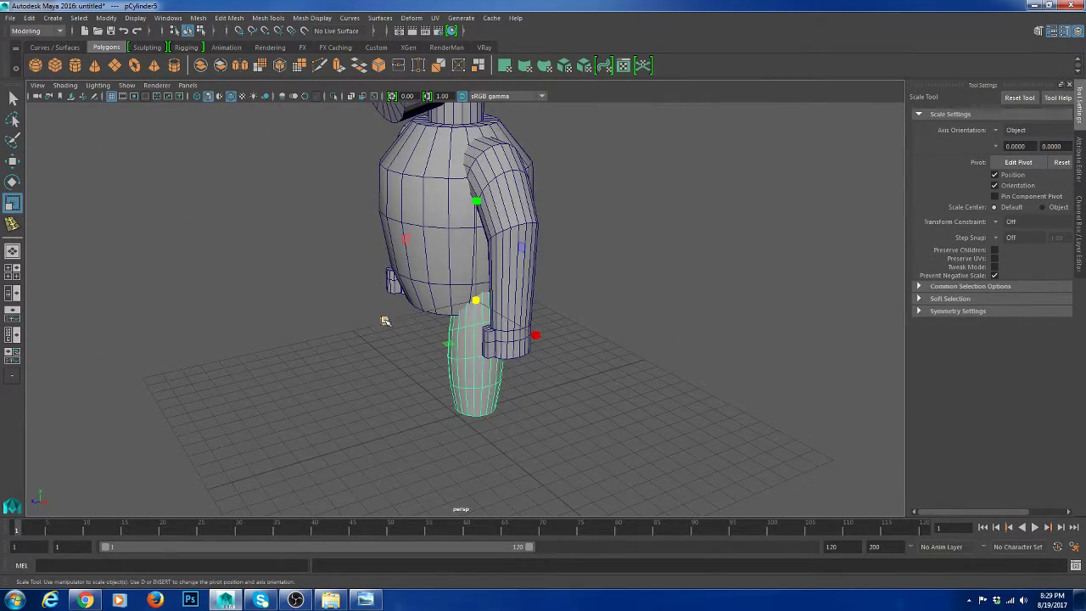
{"action": "left_click_drag", "start_coordinate": [373, 318], "coordinate": [585, 306], "text": "alt"}
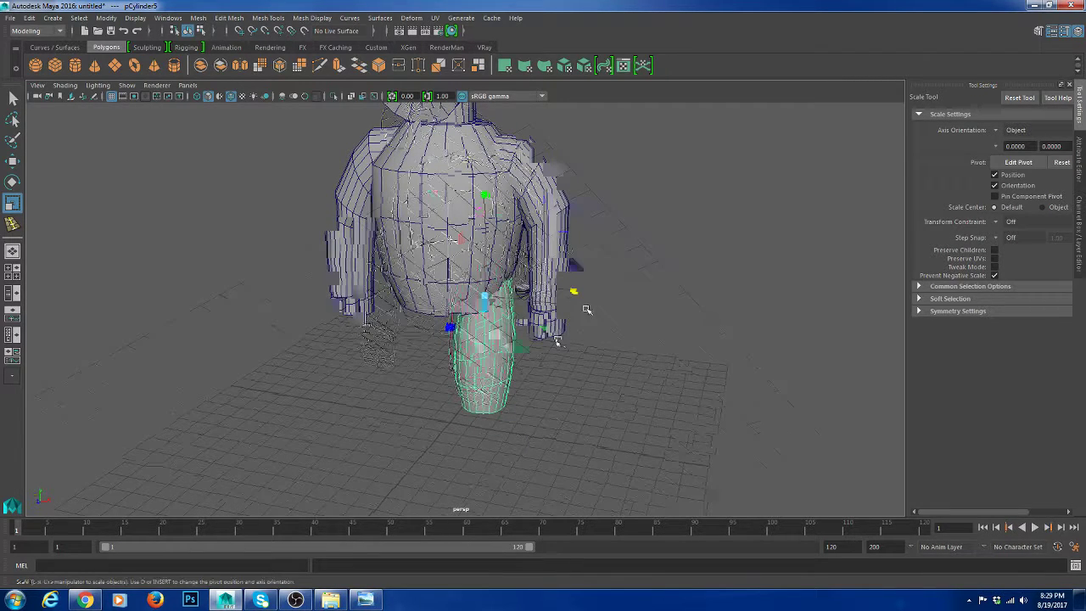
{"action": "scroll", "coordinate": [498, 364], "scroll_direction": "up", "scroll_amount": 10}
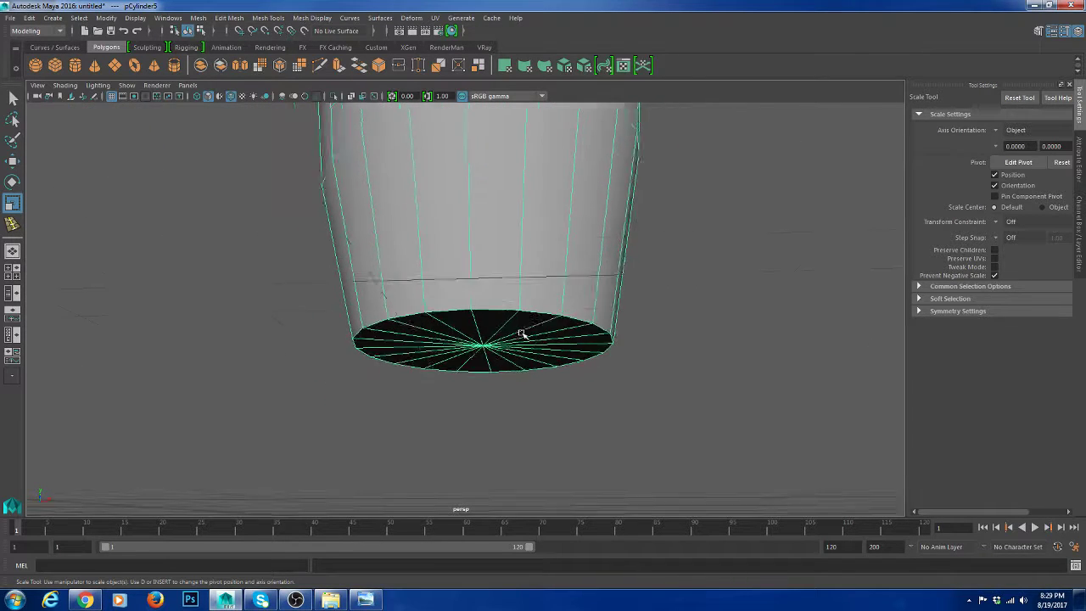
{"action": "scroll", "coordinate": [522, 334], "scroll_direction": "down", "scroll_amount": 5}
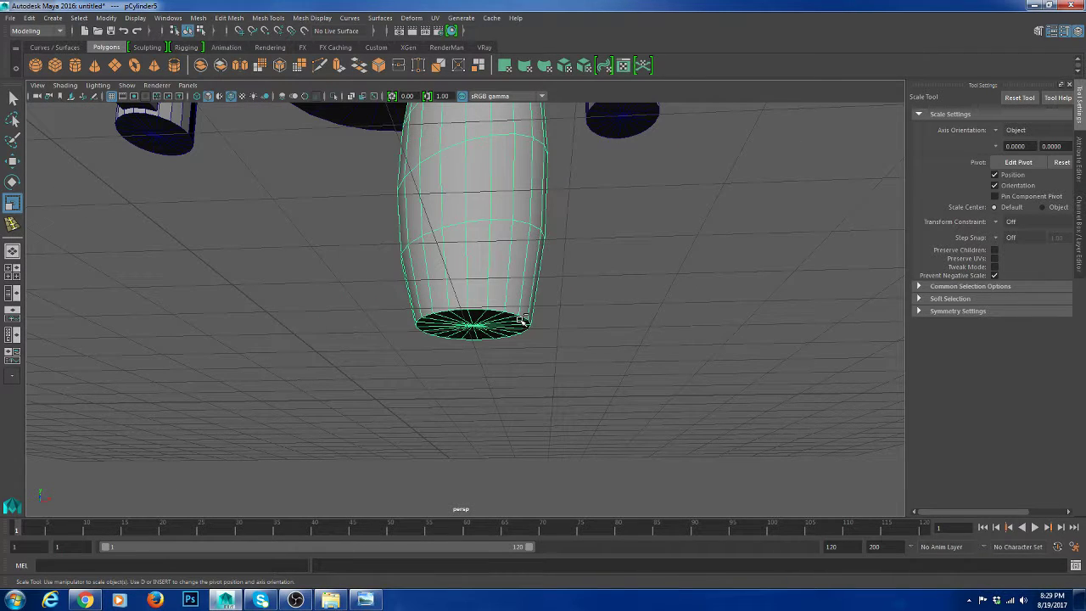
Duplicate the leg and isolate the copy in the perspective view
{"action": "left_click_drag", "start_coordinate": [522, 321], "coordinate": [507, 322], "text": "alt"}
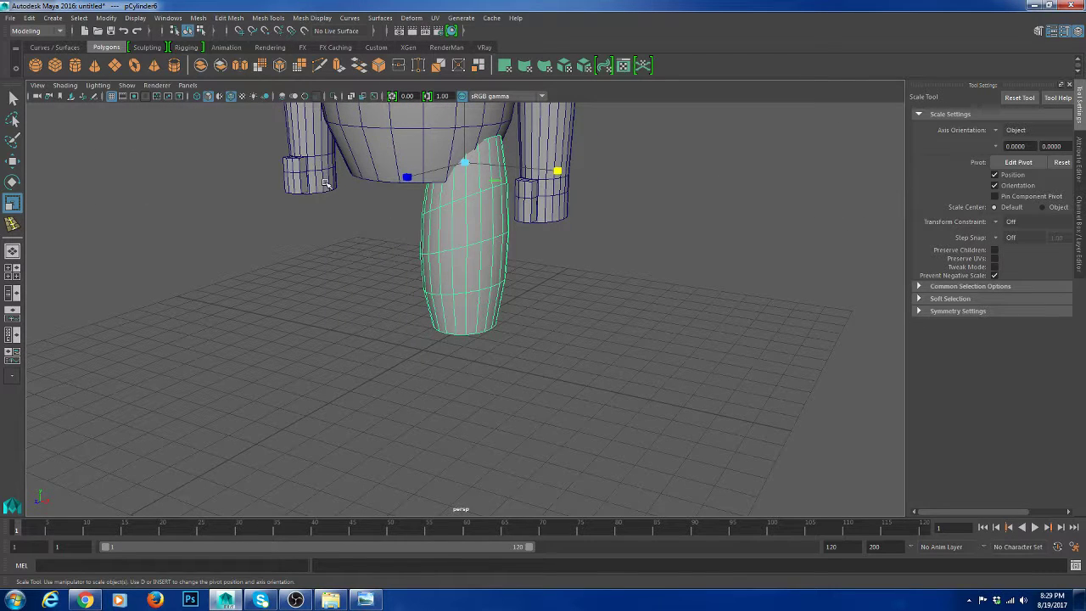
{"action": "key", "text": "ctrl+1"}
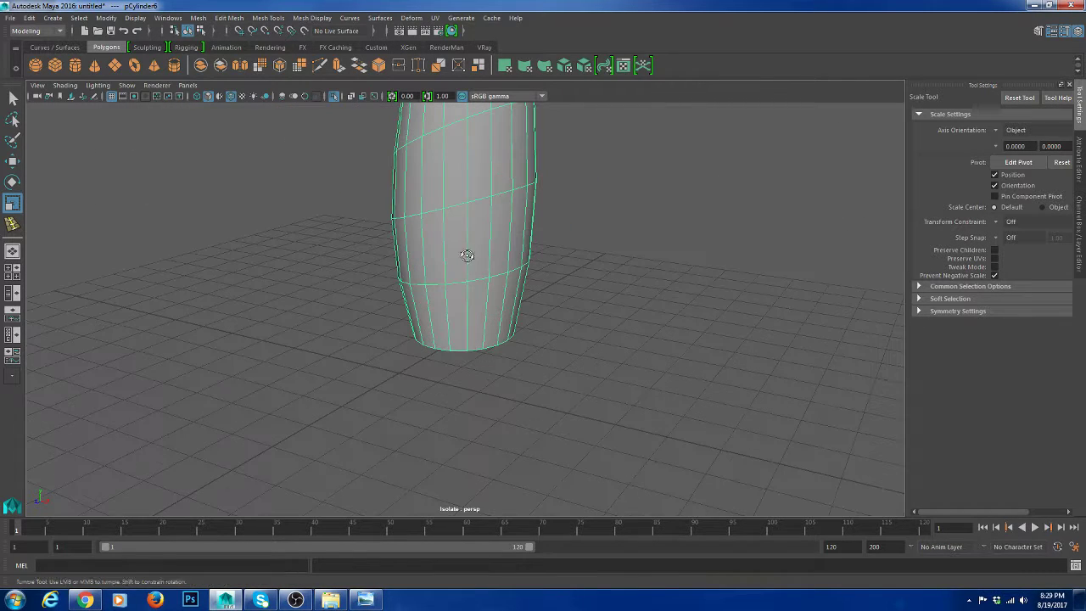
{"action": "left_click", "coordinate": [334, 96]}
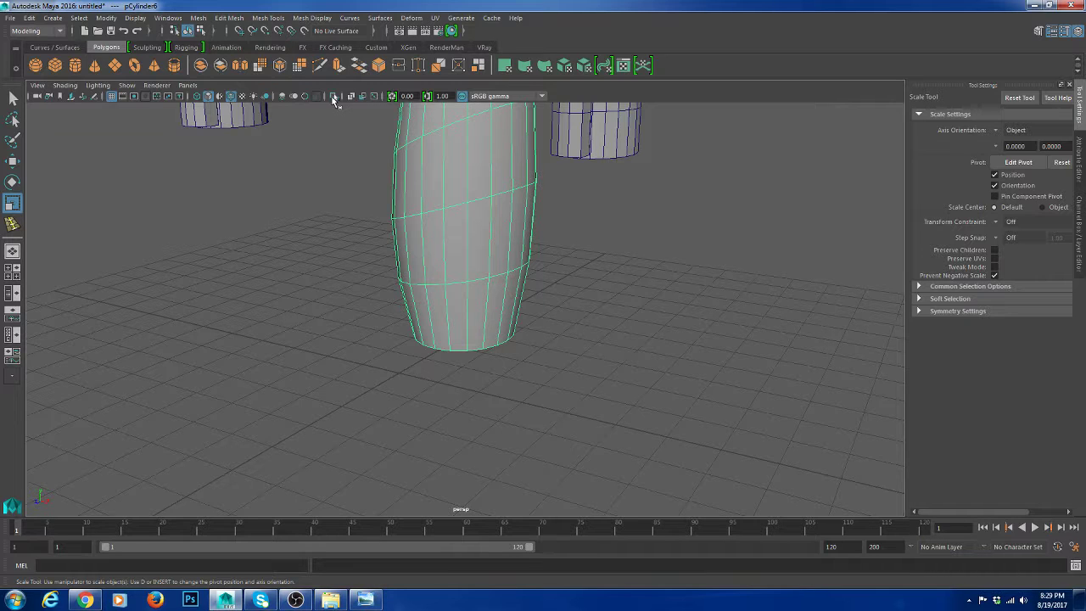
{"action": "scroll", "coordinate": [433, 263], "scroll_direction": "up", "scroll_amount": 3}
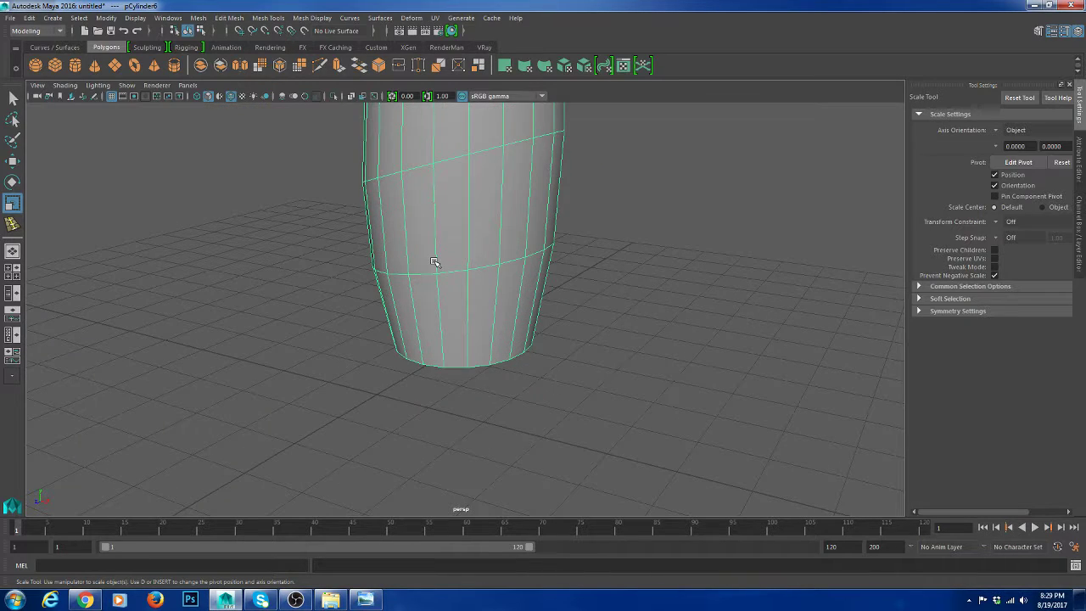
{"action": "key", "text": "ctrl+1"}
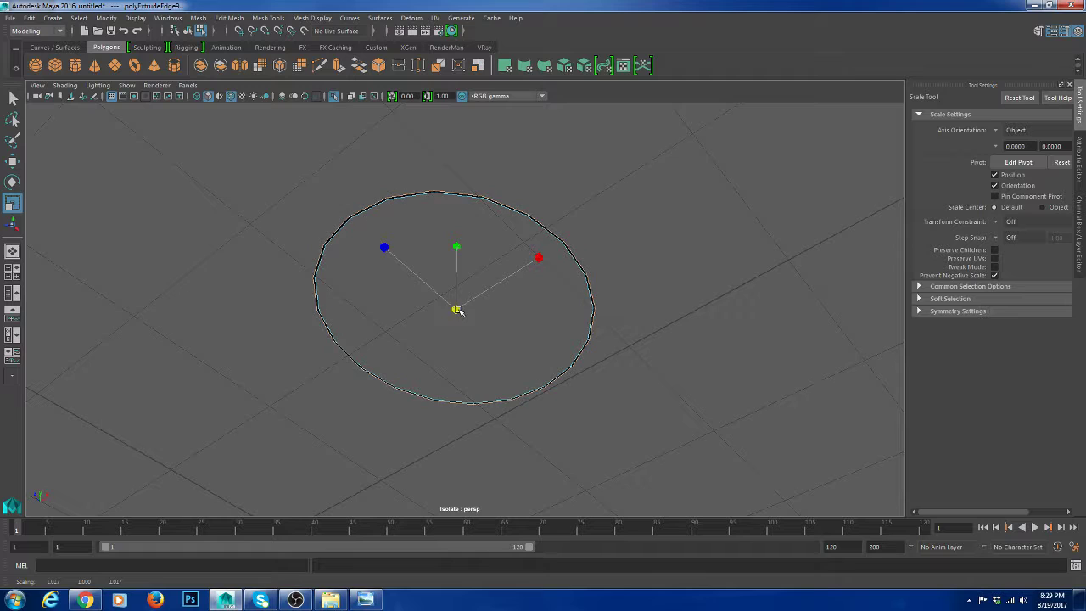
Extrude the leg copy's open bottom edge loop and scale it outward into a thin flat ring
{"action": "left_click_drag", "start_coordinate": [457, 310], "coordinate": [478, 314]}
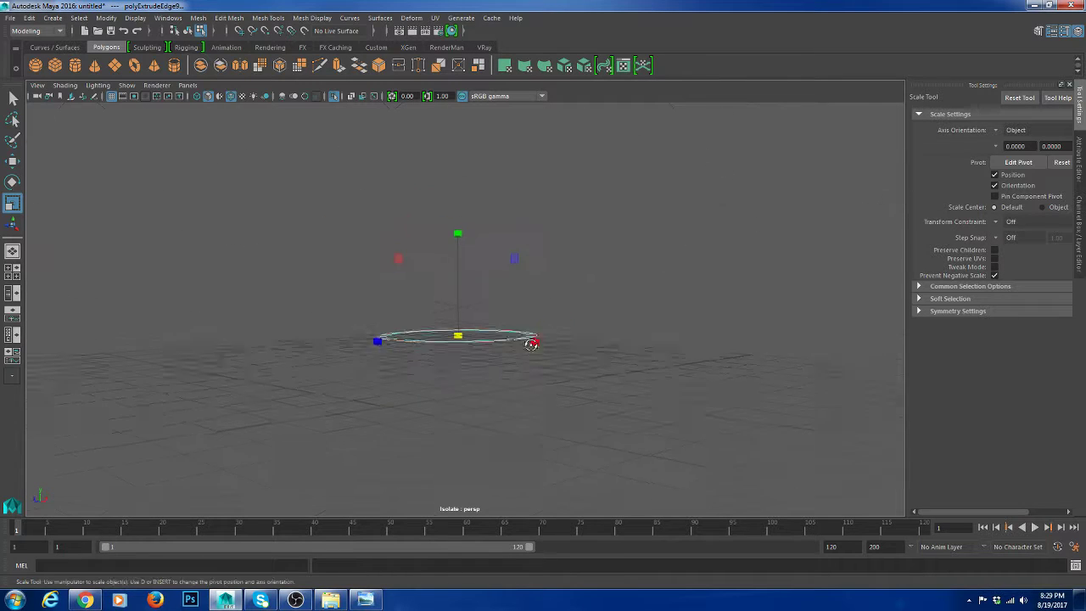
{"action": "left_click_drag", "start_coordinate": [531, 344], "coordinate": [530, 327], "text": "alt"}
{"action": "right_click_drag", "start_coordinate": [516, 292], "coordinate": [562, 275]}
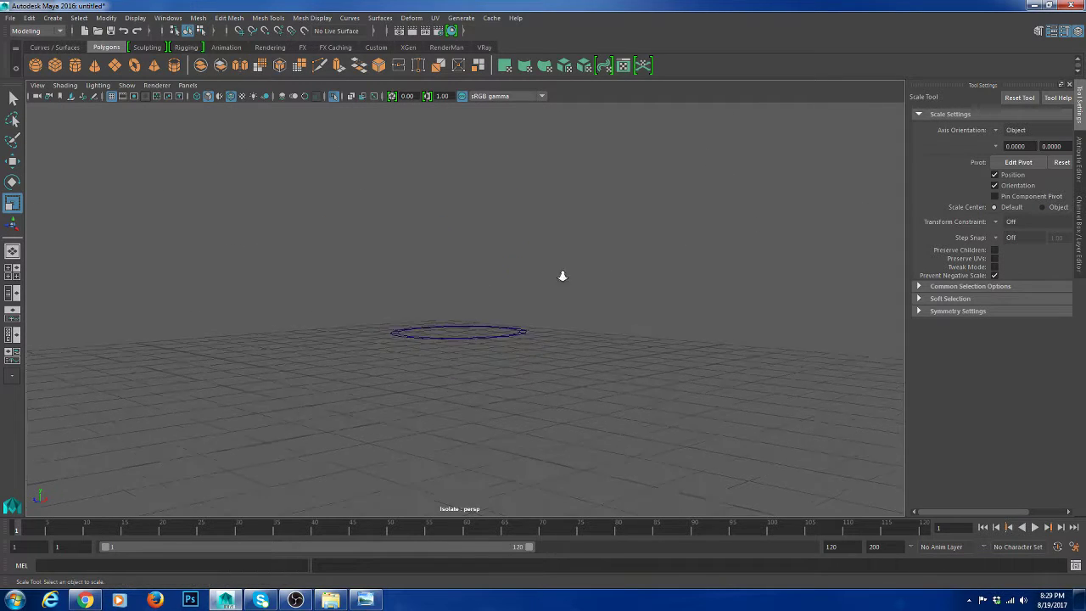
{"action": "left_click_drag", "start_coordinate": [562, 275], "coordinate": [531, 329], "text": "alt"}
{"action": "left_click", "coordinate": [513, 333]}
{"action": "left_click", "coordinate": [562, 343]}
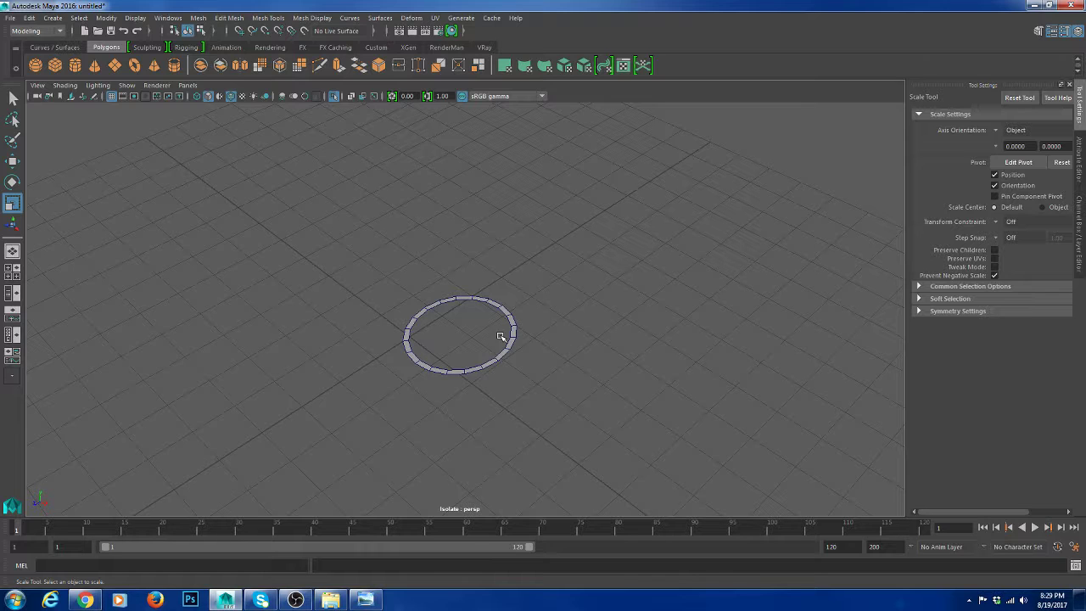
{"action": "left_click_drag", "start_coordinate": [501, 336], "coordinate": [575, 358], "text": "alt"}
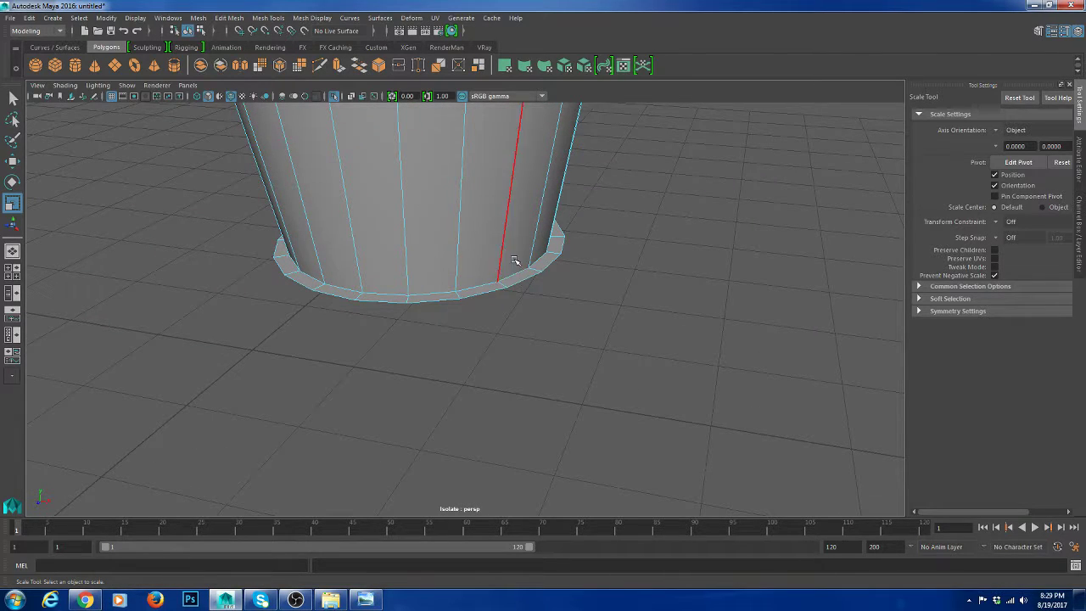
Delete all of the leg copy's wall faces, keeping only the flat ring around its bottom
{"action": "scroll", "coordinate": [501, 255], "scroll_direction": "down", "scroll_amount": 3}
{"action": "left_click", "coordinate": [487, 282]}
{"action": "double_click", "coordinate": [505, 268], "text": "shift"}
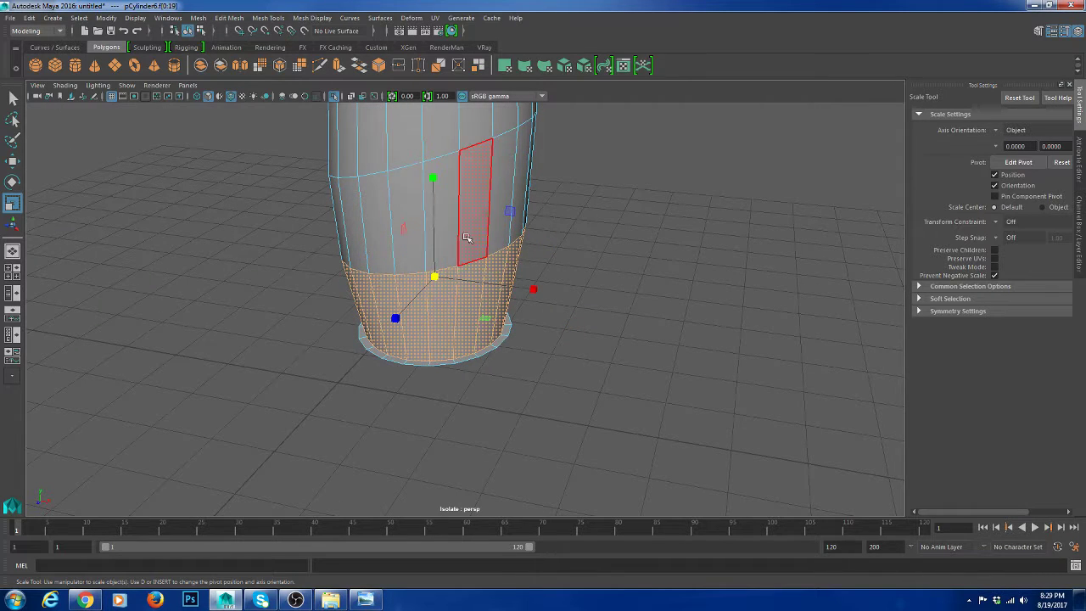
{"action": "key", "text": "Delete"}
{"action": "left_click", "coordinate": [472, 199]}
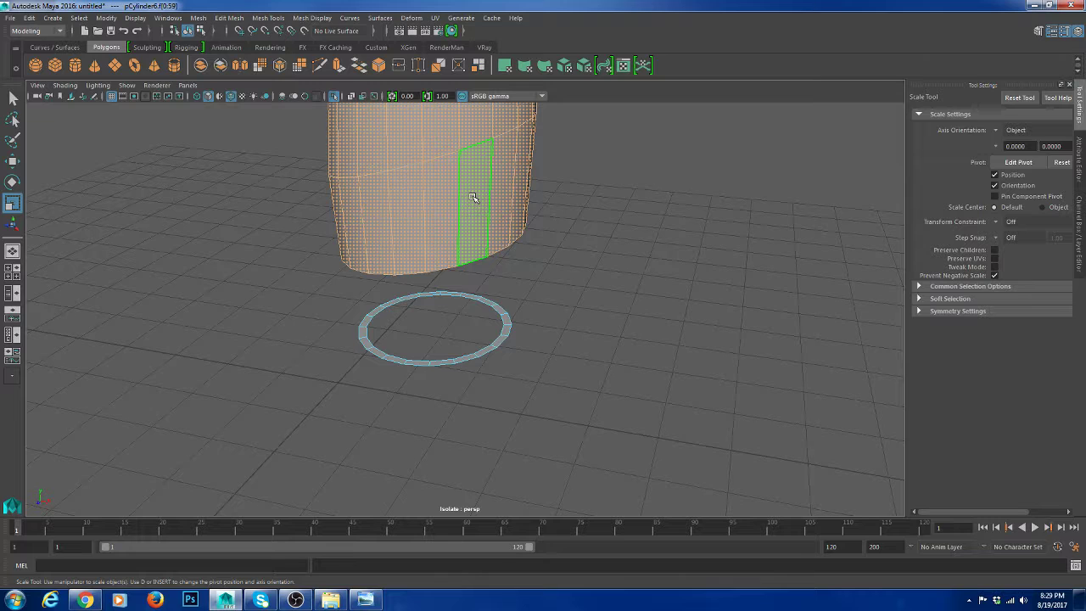
{"action": "key", "text": "Delete"}
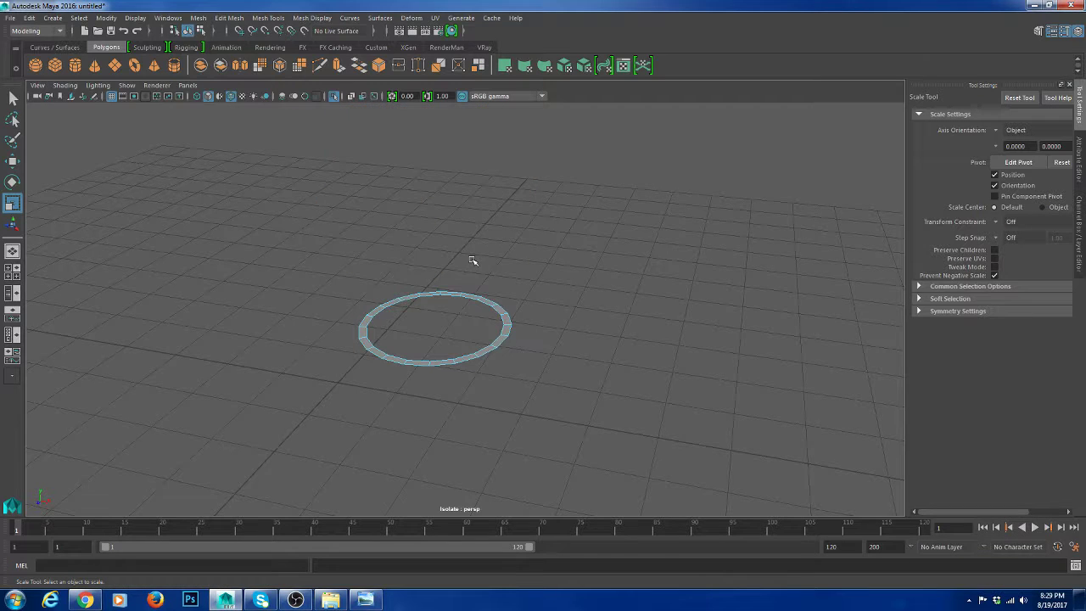
Extrude the ring's outer edge loop downward into a cuff and cap its bottom with an inward extrusion and Merge Edges To Center
{"action": "left_click_drag", "start_coordinate": [472, 260], "coordinate": [592, 214], "text": "alt"}
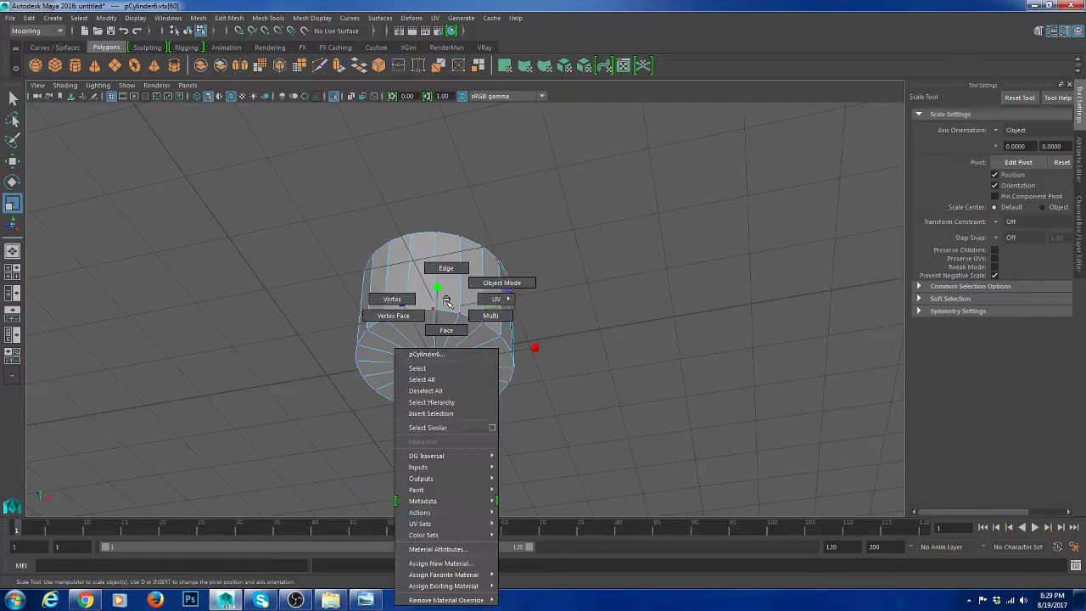
{"action": "right_click_drag", "start_coordinate": [436, 293], "coordinate": [451, 303], "text": "shift"}
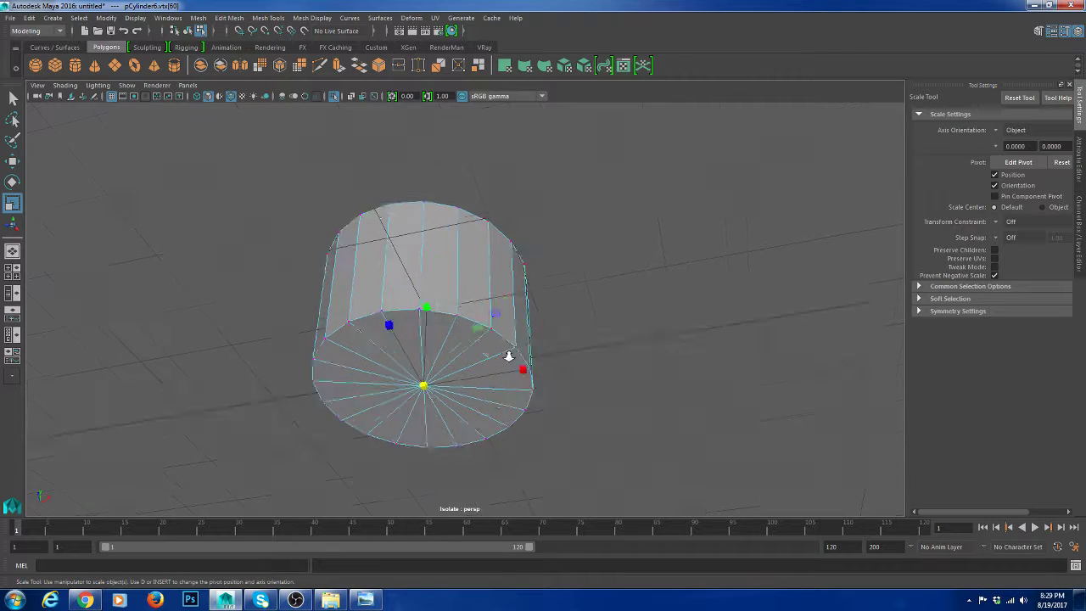
{"action": "middle_click_drag", "start_coordinate": [509, 357], "coordinate": [546, 358]}
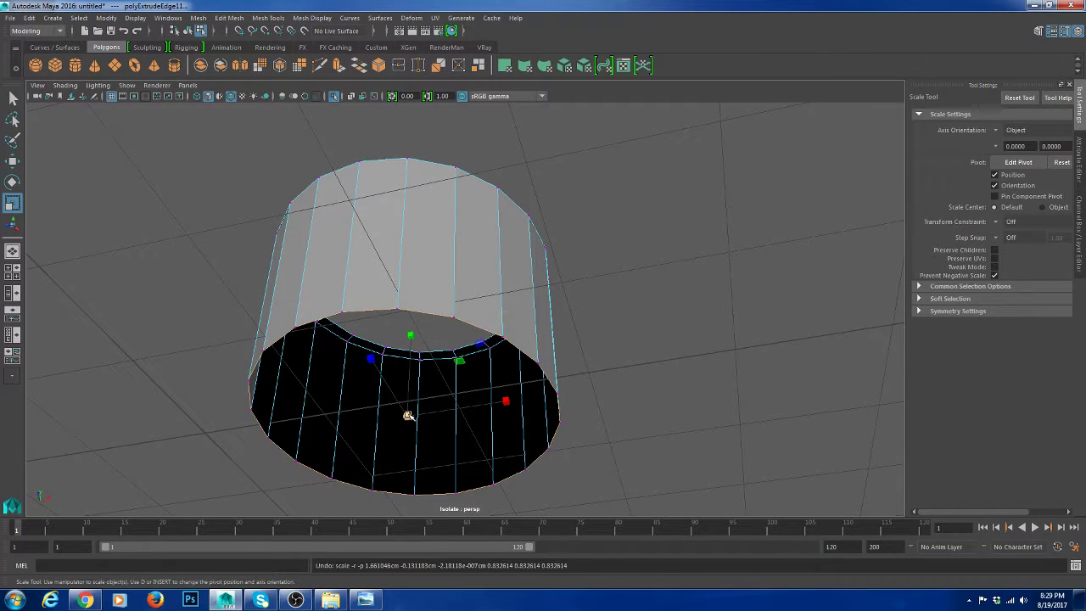
{"action": "left_click_drag", "start_coordinate": [408, 416], "coordinate": [437, 395]}
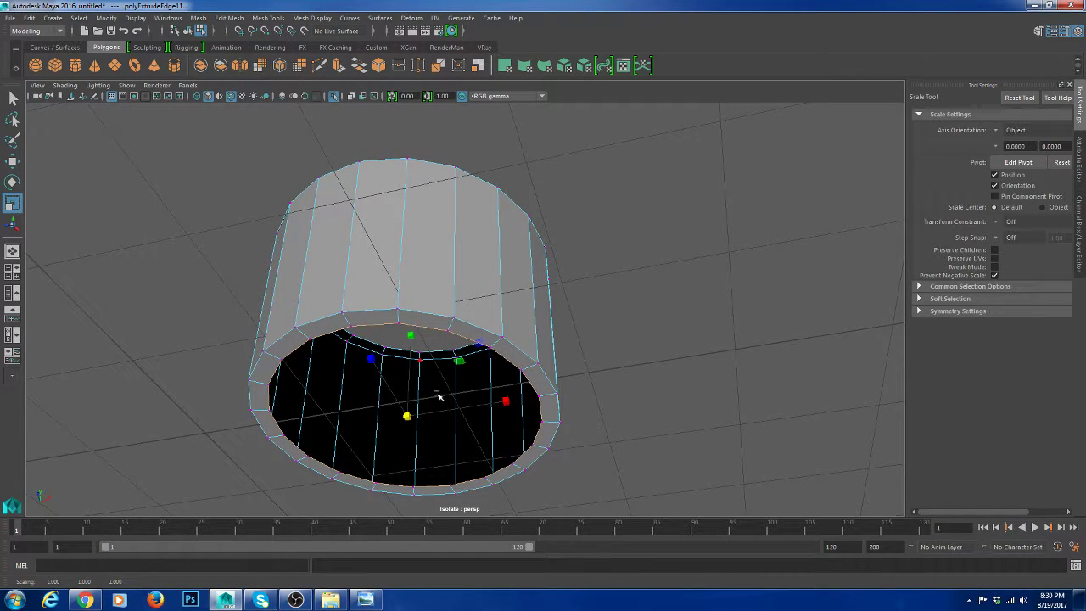
{"action": "right_click_drag", "start_coordinate": [438, 394], "coordinate": [434, 339], "text": "shift"}
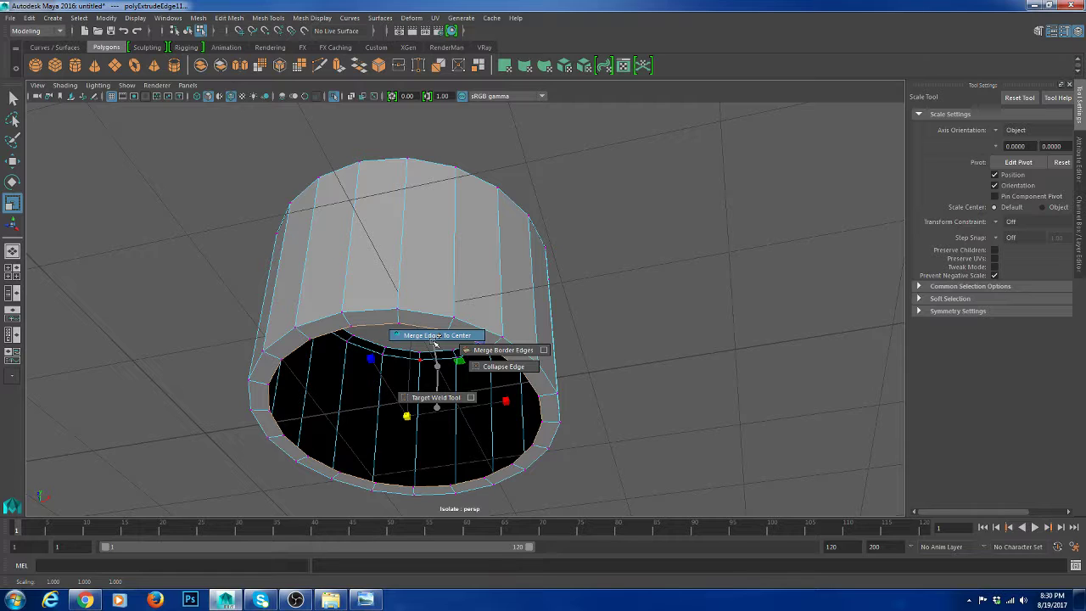
{"action": "right_click_drag", "start_coordinate": [435, 340], "coordinate": [434, 341], "text": "shift"}
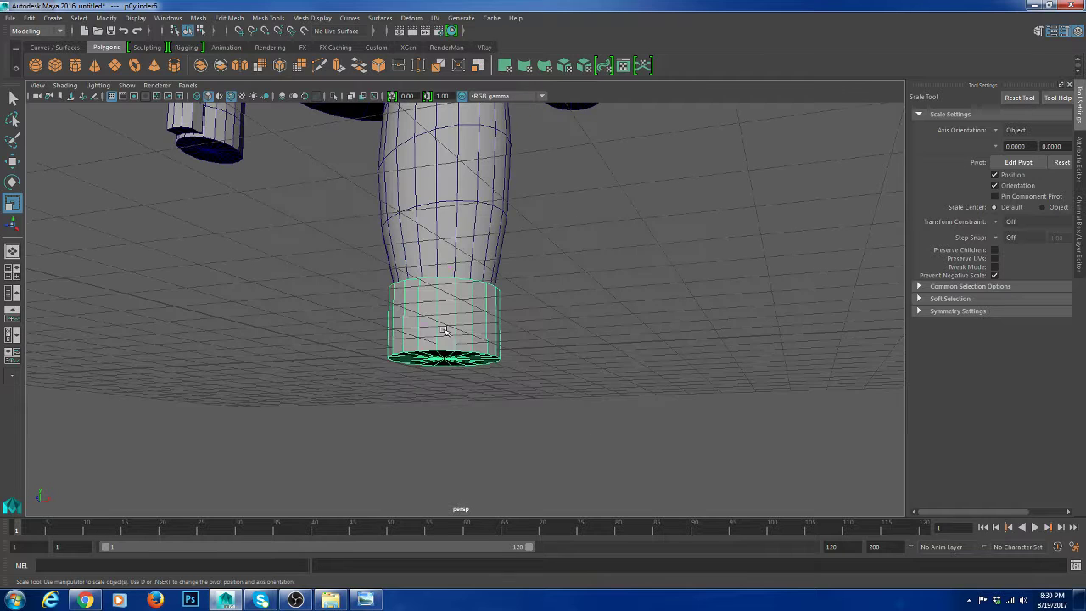
Taper the cuff by scaling its bottom vertices inward, and raise them to the ground line in the side view
{"action": "left_click_drag", "start_coordinate": [448, 327], "coordinate": [488, 335]}
{"action": "key", "text": "w"}
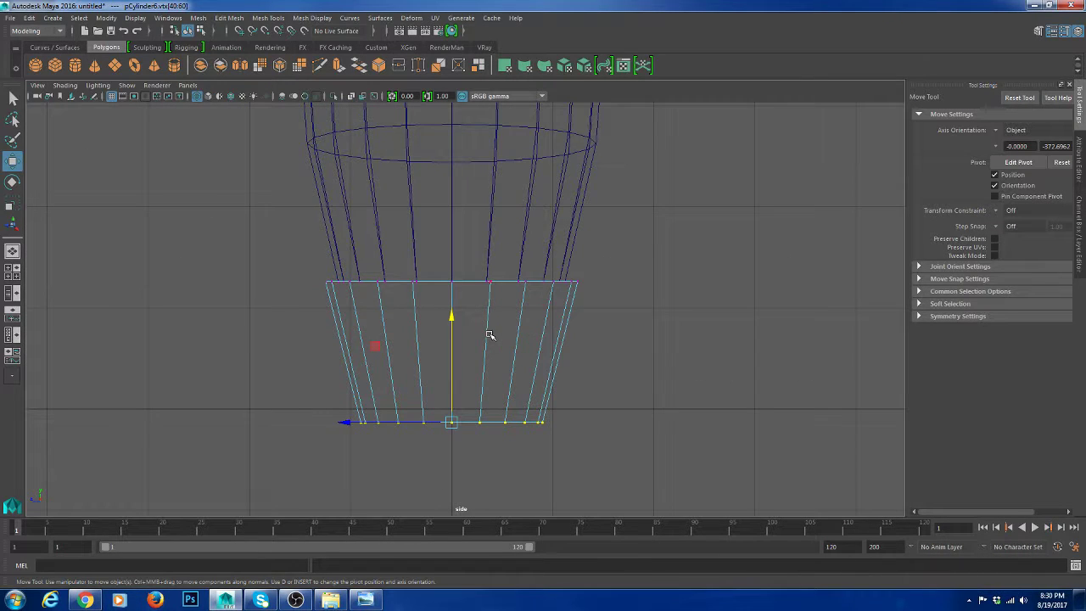
{"action": "middle_click_drag", "start_coordinate": [489, 335], "coordinate": [603, 373]}
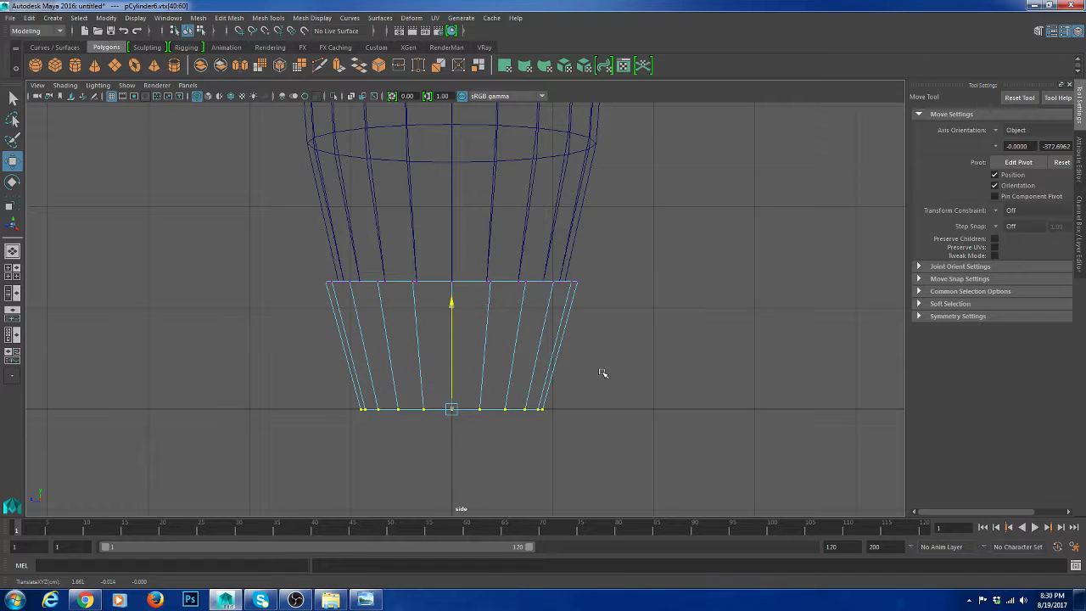
{"action": "right_click_drag", "start_coordinate": [547, 299], "coordinate": [648, 291]}
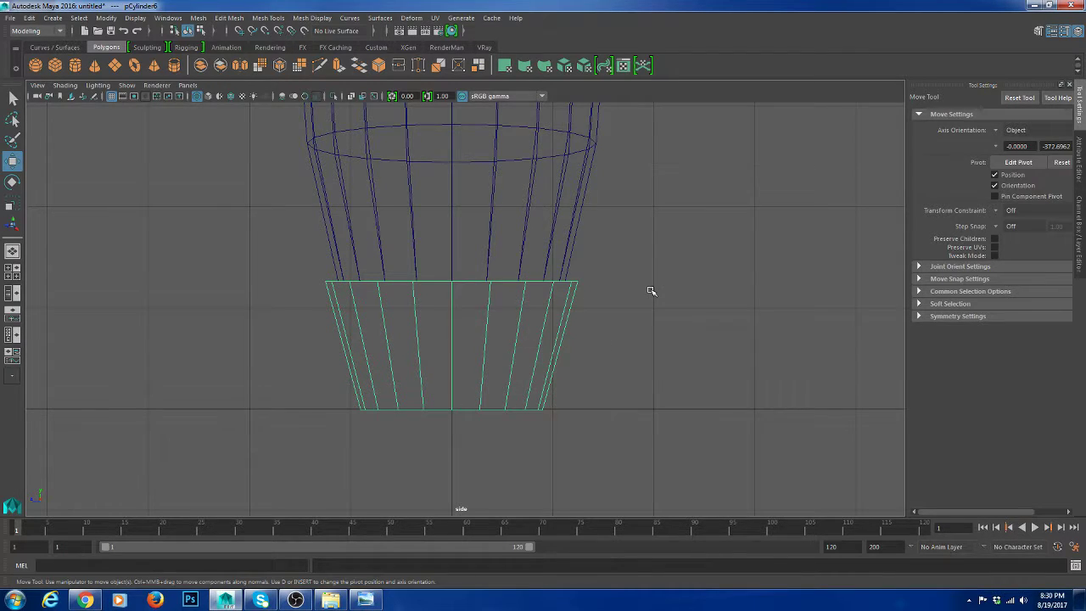
Insert three evenly spaced edge loops around the tapered cuff
{"action": "key", "text": "g"}
{"action": "left_click", "coordinate": [518, 332]}
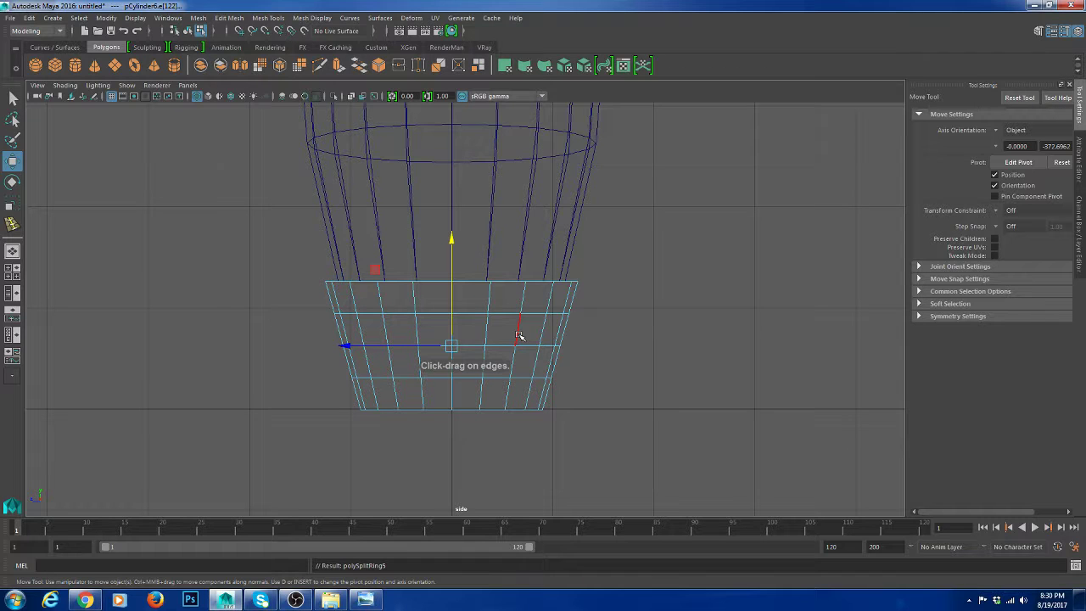
Select the three inserted edge loops around the tapered cuff and delete them
{"action": "key", "text": "r"}
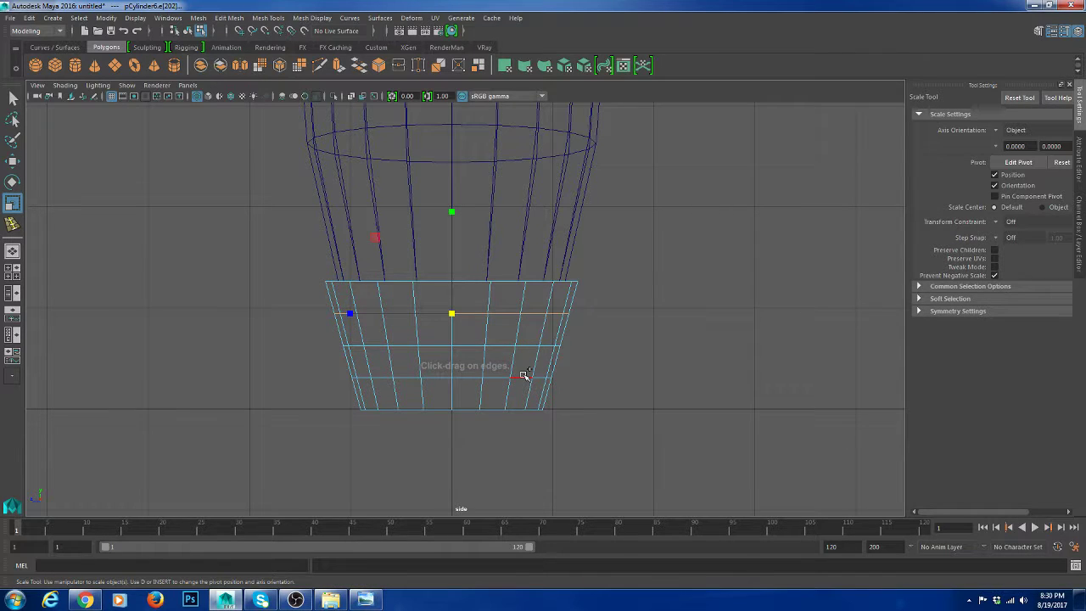
{"action": "double_click", "coordinate": [526, 376], "text": "shift"}
{"action": "scroll", "coordinate": [541, 308], "scroll_direction": "up", "scroll_amount": 2}
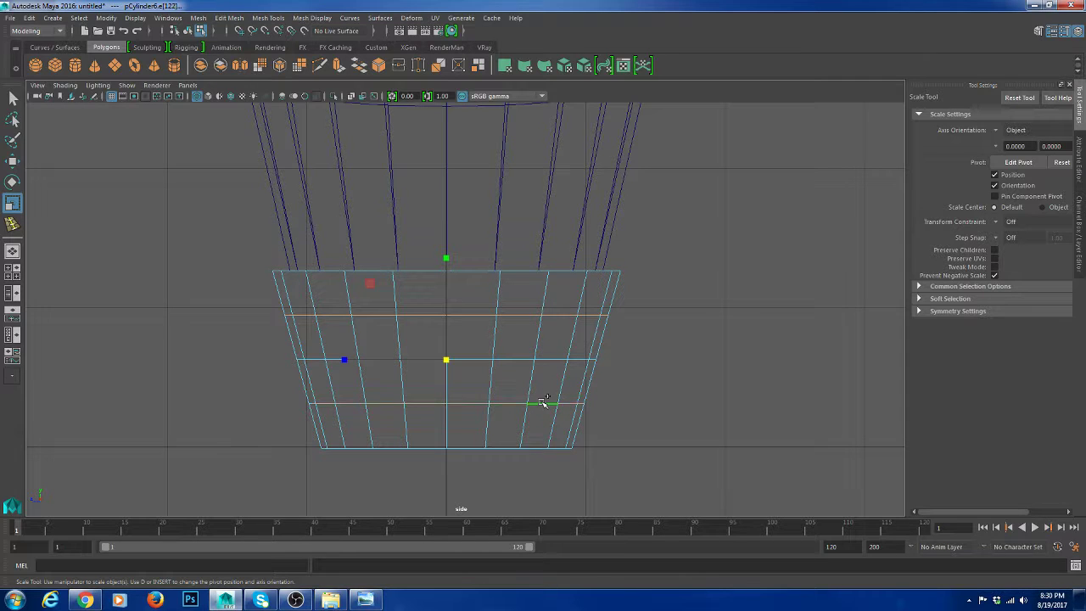
{"action": "key", "text": "ctrl+e"}
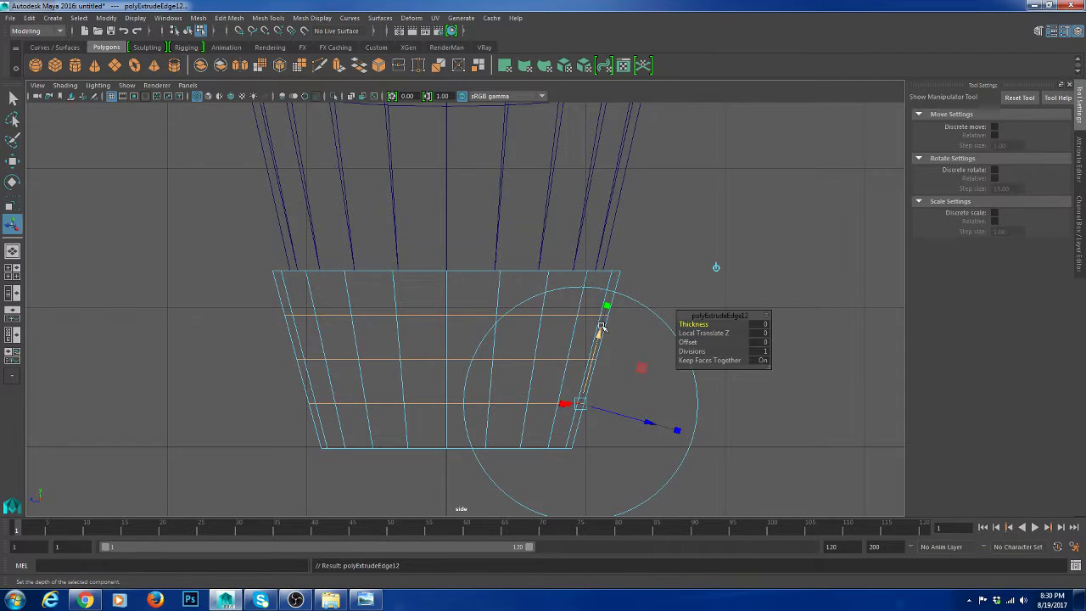
{"action": "key", "text": "ctrl+z"}
{"action": "right_click_drag", "start_coordinate": [695, 285], "coordinate": [658, 314], "text": "shift"}
{"action": "key", "text": "r"}
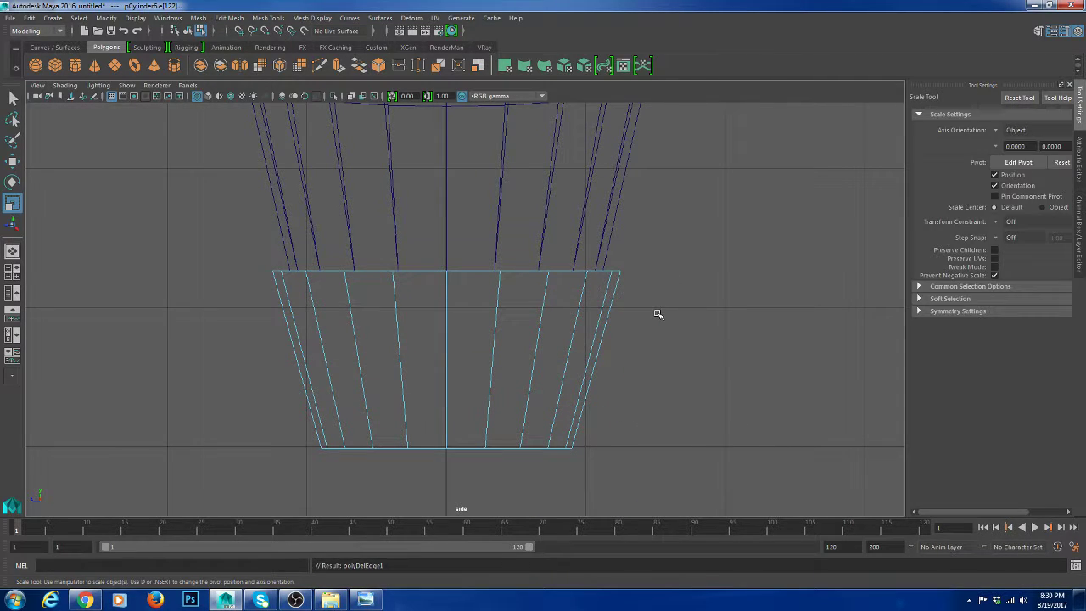
{"action": "left_click", "coordinate": [657, 314]}
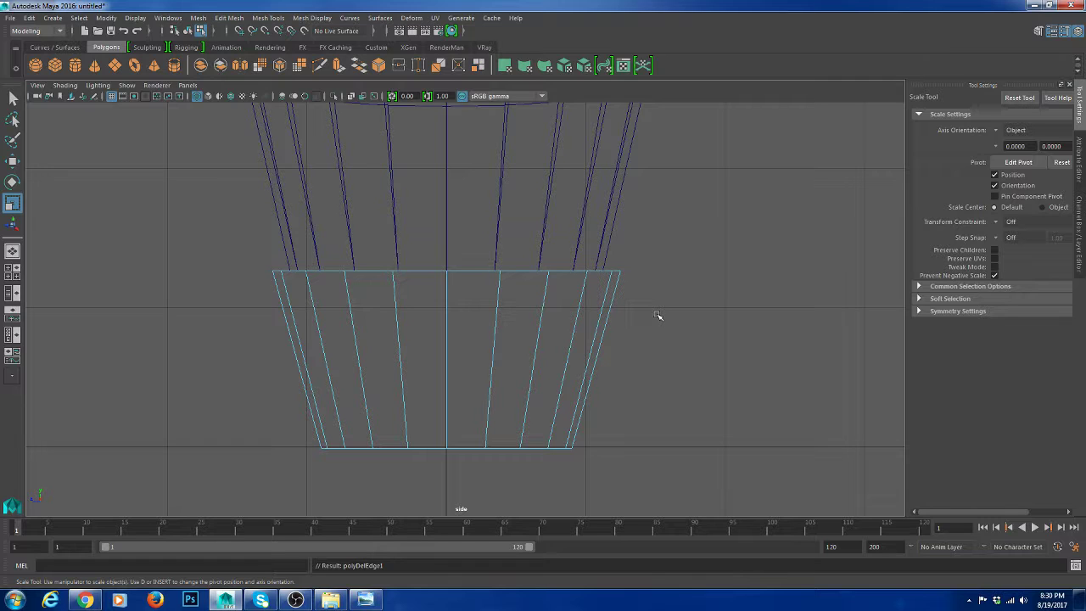
Insert a single edge loop midway around the cuff and scale it outward to nearly the width of the top rim
{"action": "right_click_drag", "start_coordinate": [658, 314], "coordinate": [660, 289], "text": "shift"}
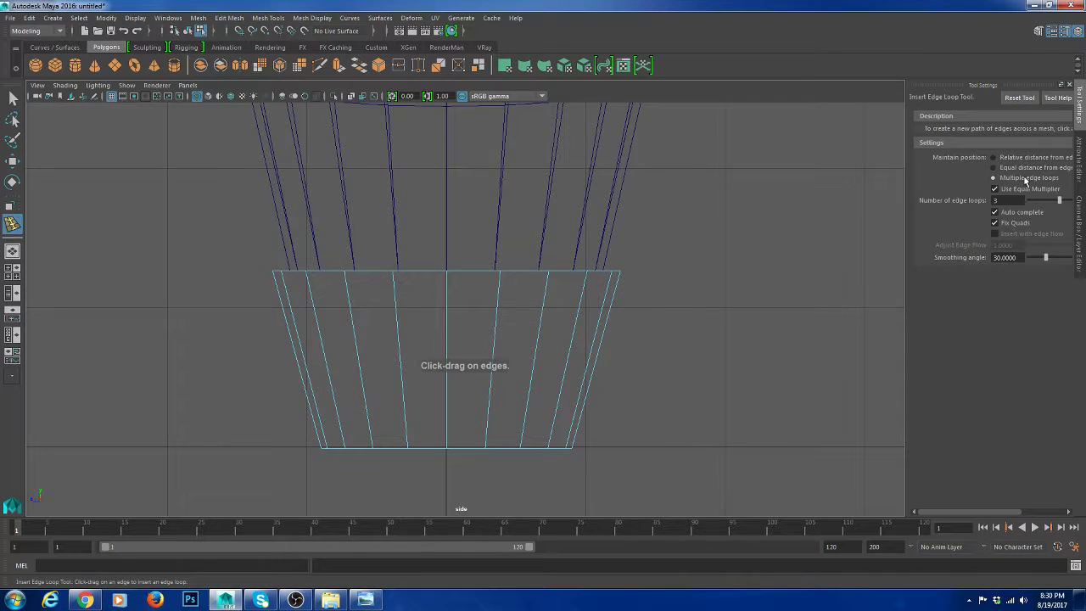
{"action": "double_click", "coordinate": [1009, 200]}
{"action": "type", "text": "1"}
{"action": "key", "text": "Tab"}
{"action": "left_click", "coordinate": [604, 346]}
{"action": "key", "text": "r"}
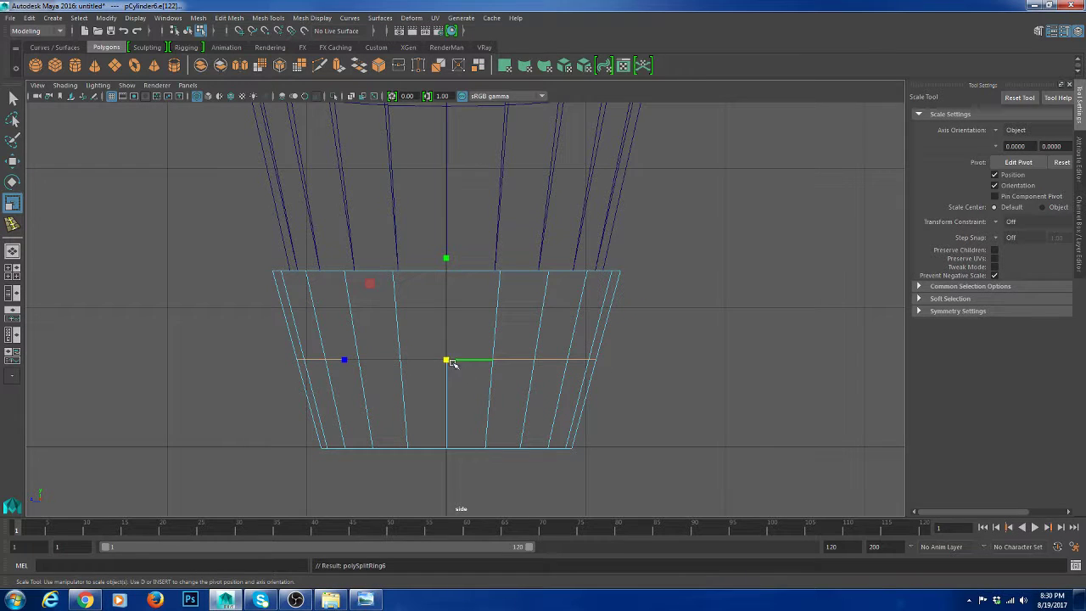
{"action": "left_click_drag", "start_coordinate": [451, 364], "coordinate": [478, 363]}
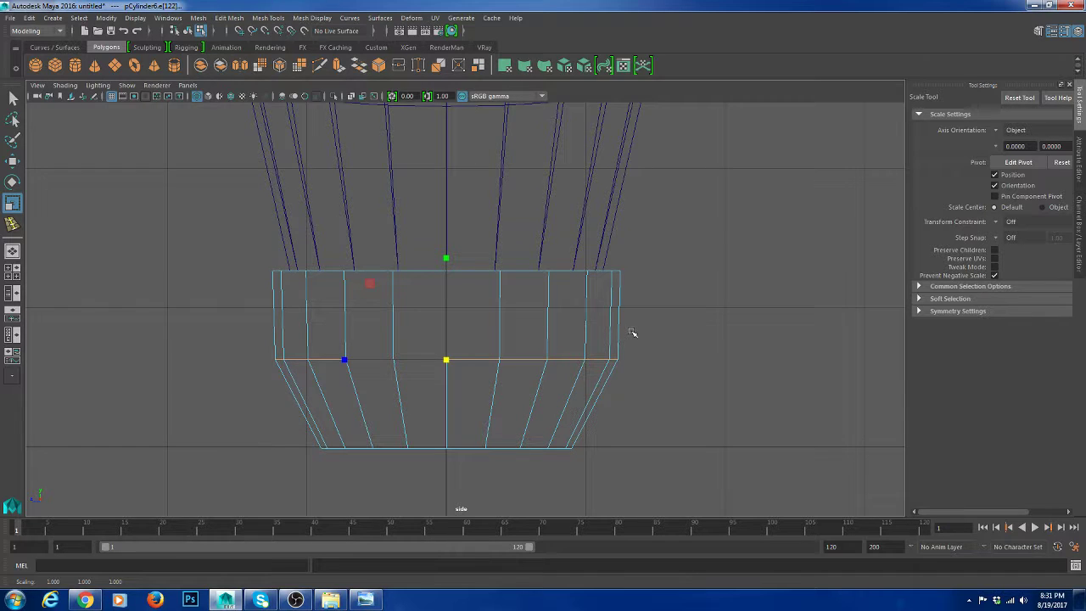
Bevel the cuff's middle edge loop with 2 segments and a fraction of 1.2
{"action": "right_click_drag", "start_coordinate": [632, 332], "coordinate": [680, 332], "text": "shift"}
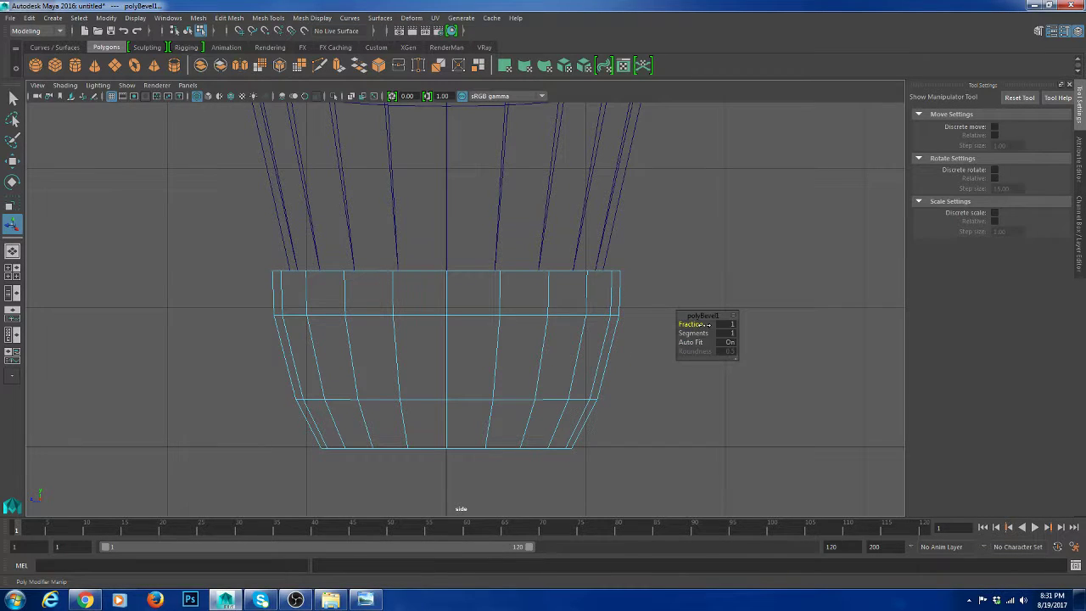
{"action": "left_click", "coordinate": [728, 334]}
{"action": "type", "text": "2"}
{"action": "key", "text": "Return"}
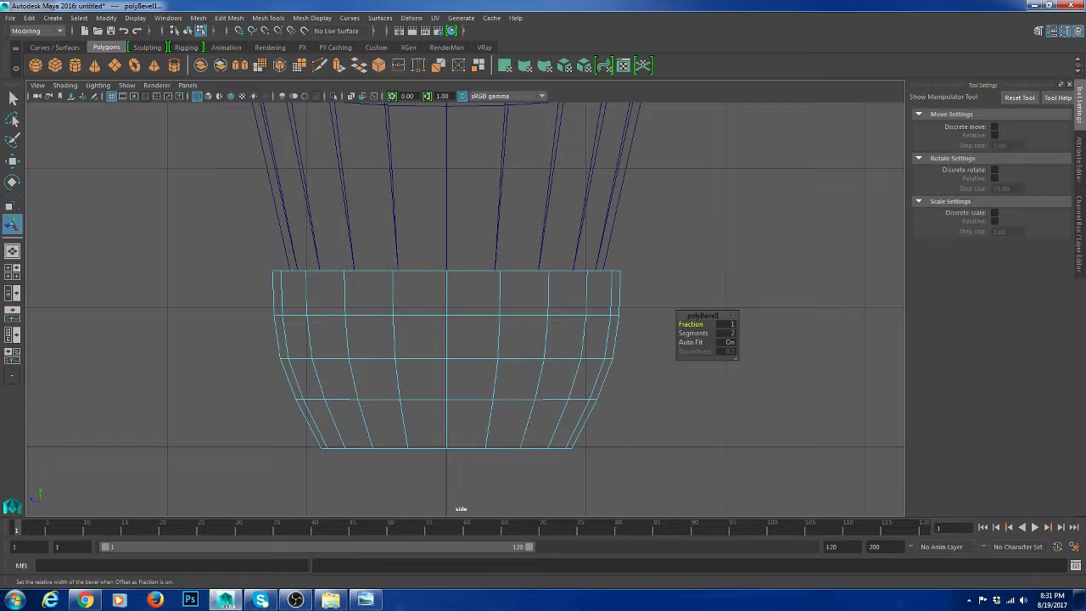
{"action": "left_click", "coordinate": [727, 324]}
{"action": "type", "text": "0.2"}
{"action": "key", "text": "Tab"}
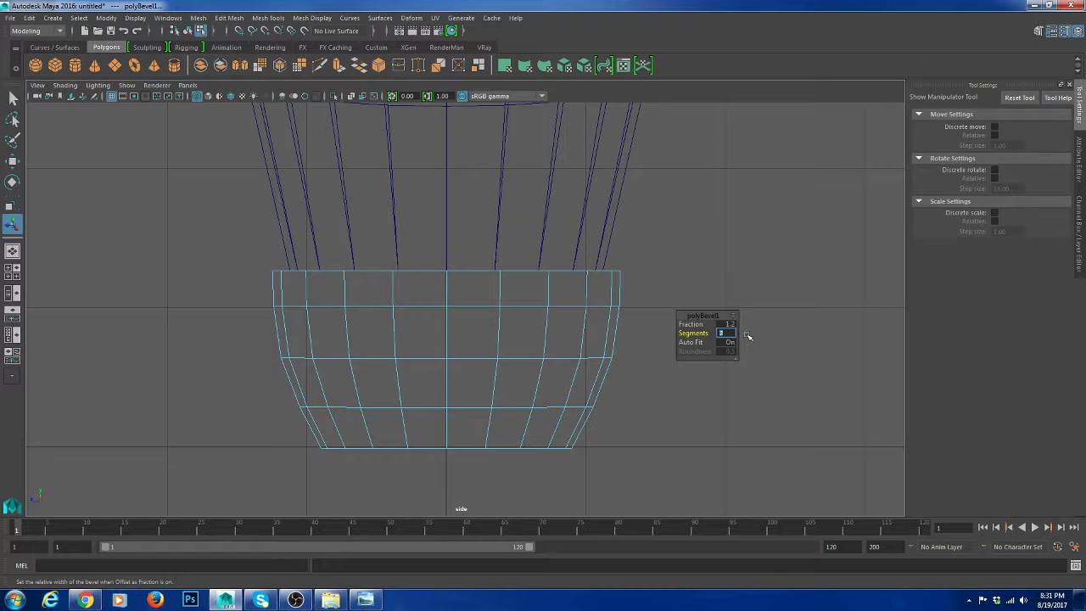
{"action": "key", "text": "Return"}
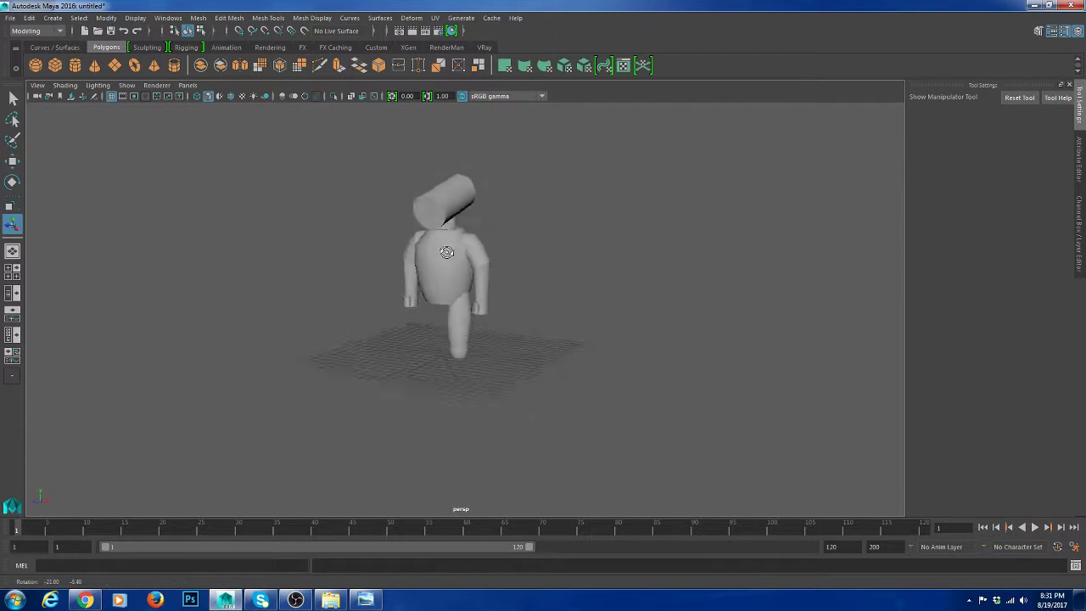
Select the leg and its cuff in the perspective view and combine them into one mesh
{"action": "left_click_drag", "start_coordinate": [560, 246], "coordinate": [450, 235], "text": "alt"}
{"action": "scroll", "coordinate": [448, 230], "scroll_direction": "up", "scroll_amount": 2}
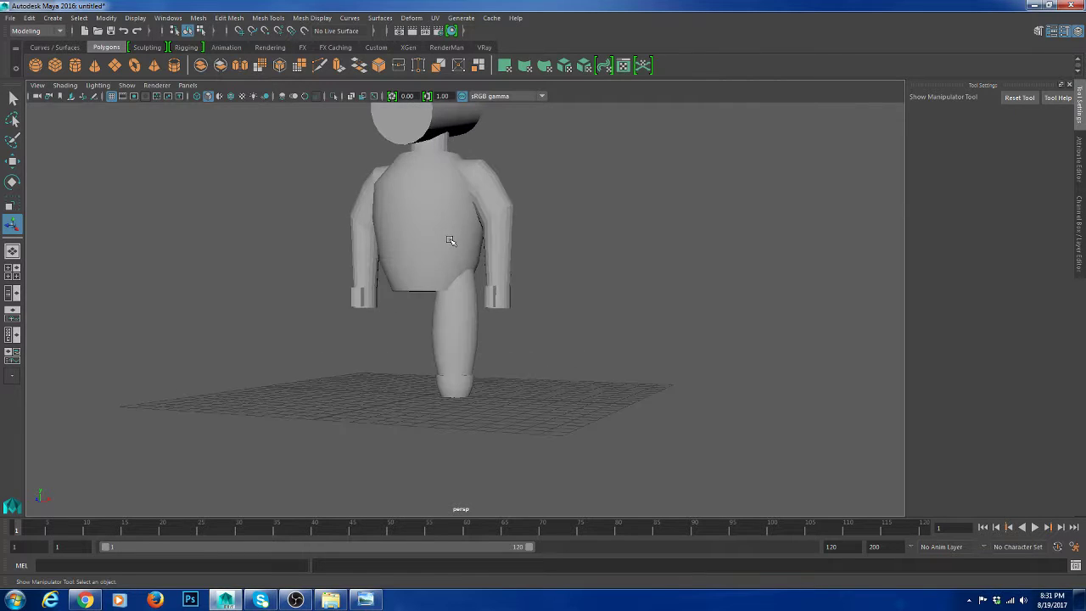
{"action": "right_click_drag", "start_coordinate": [445, 221], "coordinate": [447, 251], "text": "alt"}
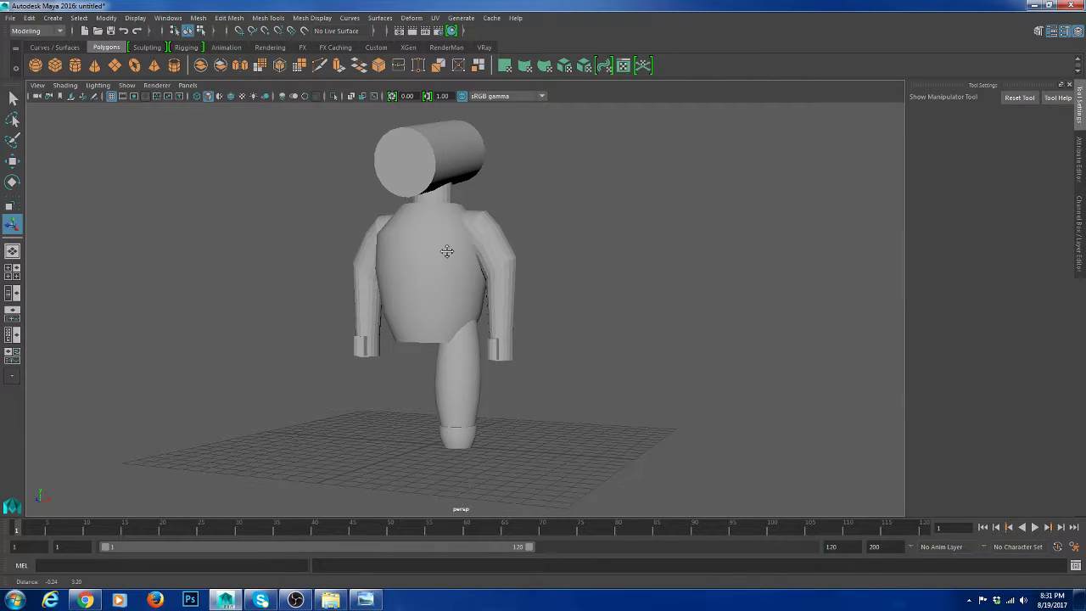
{"action": "middle_click_drag", "start_coordinate": [447, 251], "coordinate": [451, 272], "text": "alt"}
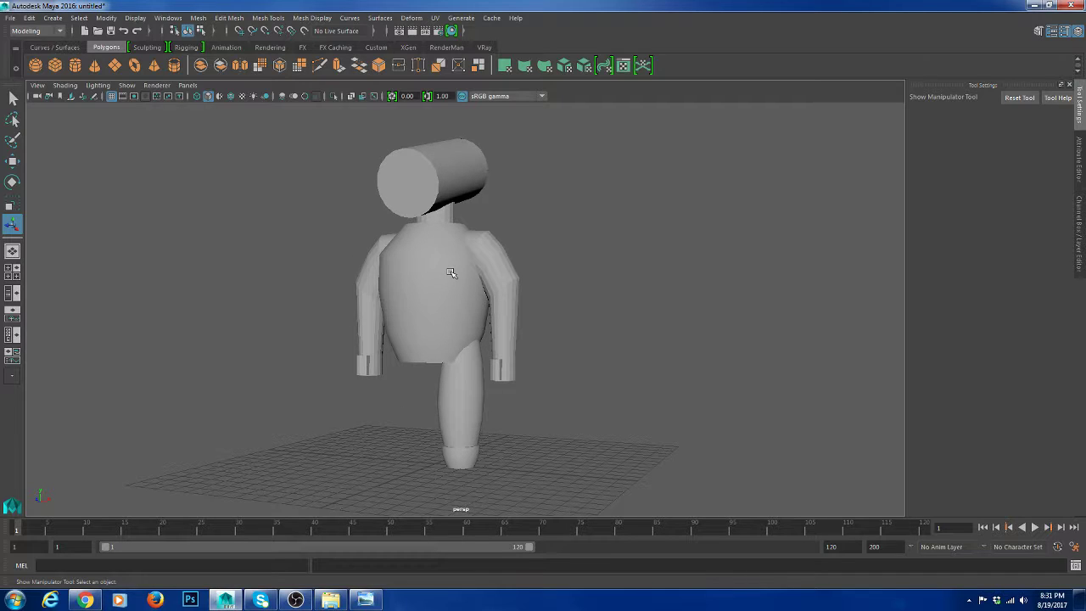
{"action": "left_click", "coordinate": [450, 273]}
{"action": "left_click_drag", "start_coordinate": [450, 272], "coordinate": [457, 291], "text": "alt"}
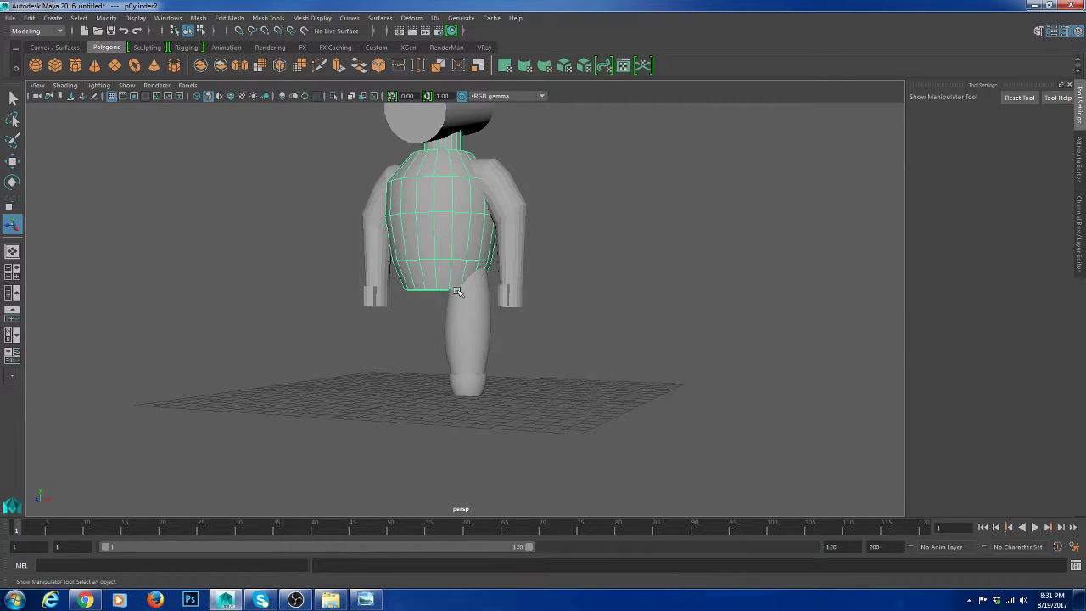
{"action": "left_click", "coordinate": [457, 292]}
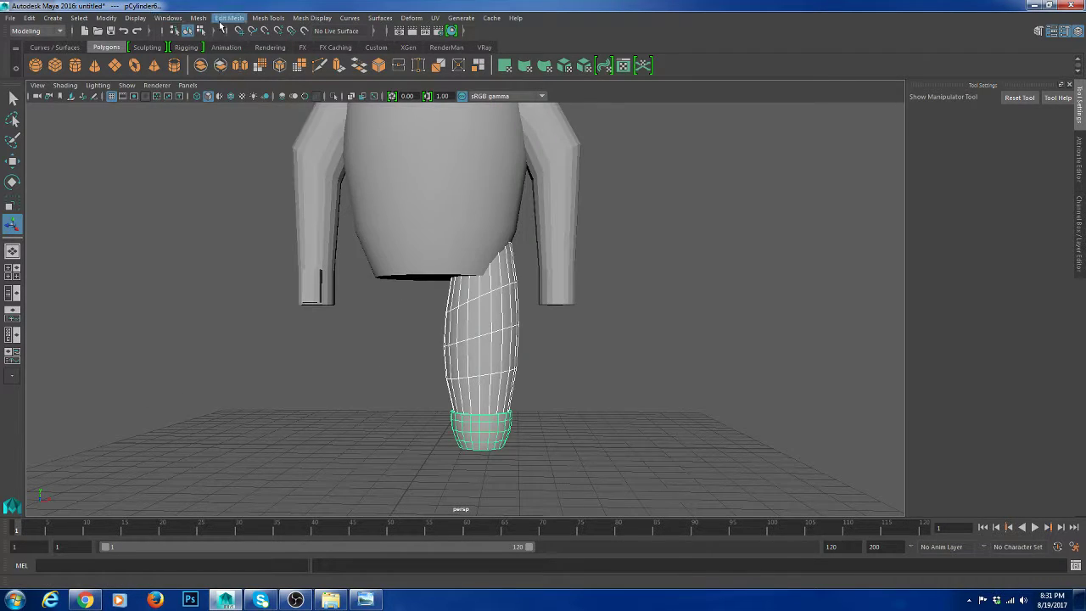
{"action": "left_click", "coordinate": [198, 17]}
{"action": "left_click", "coordinate": [221, 58]}
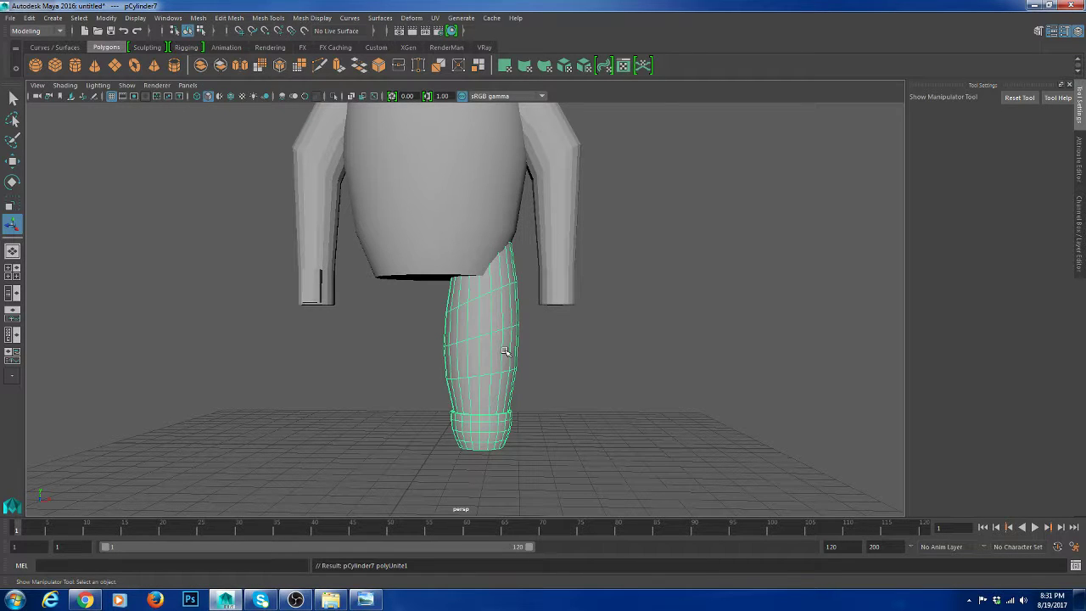
Freeze the combined leg's transformations and ready it for moving
{"action": "left_click_drag", "start_coordinate": [504, 351], "coordinate": [475, 356], "text": "alt"}
{"action": "left_click", "coordinate": [107, 18]}
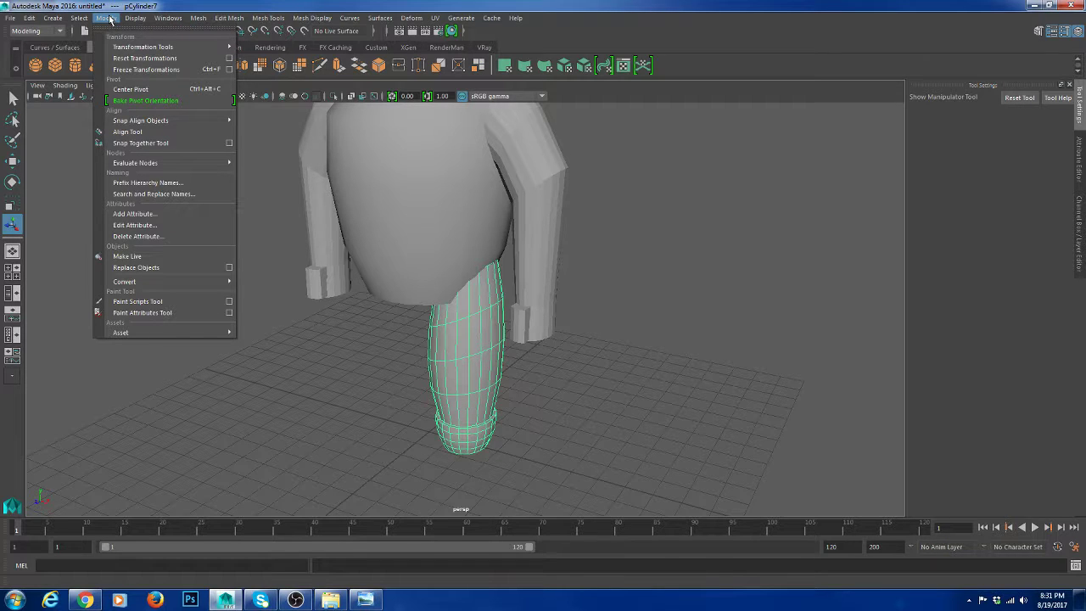
{"action": "left_click", "coordinate": [120, 69]}
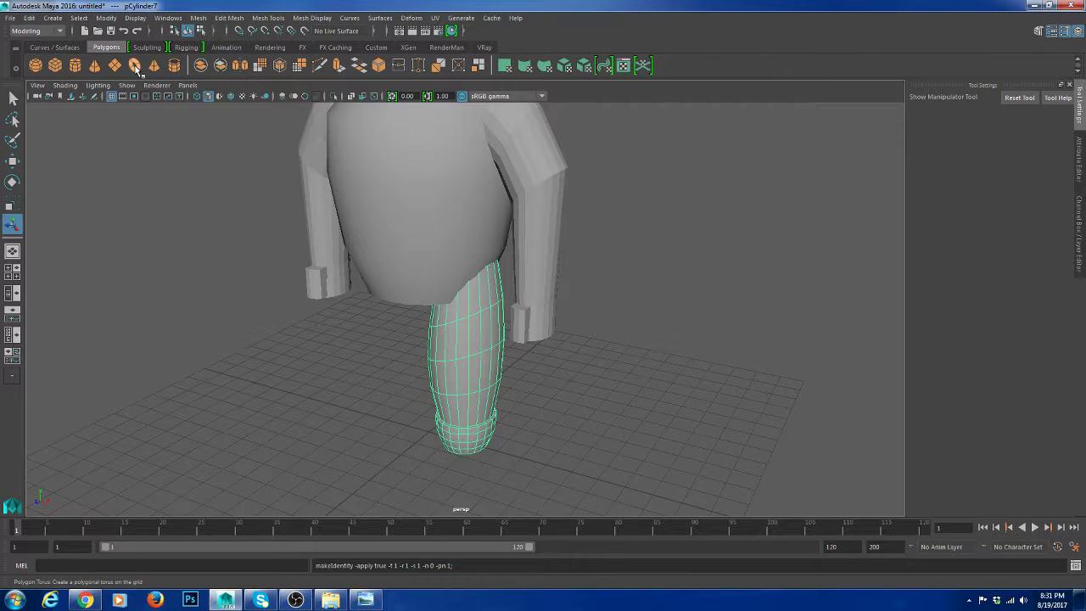
{"action": "left_click", "coordinate": [106, 18]}
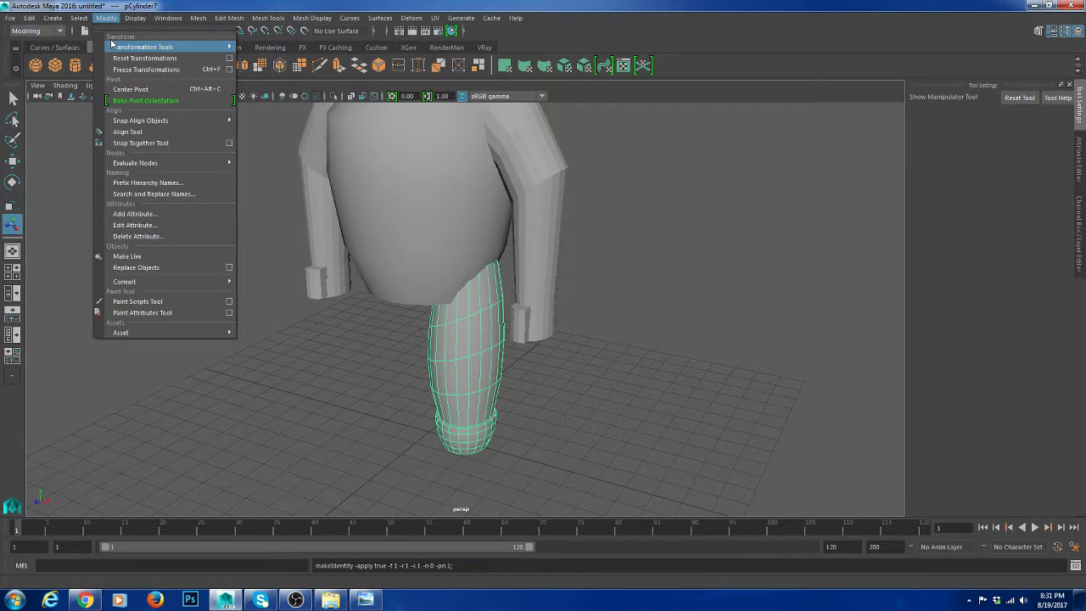
{"action": "mouse_move", "coordinate": [134, 285]}
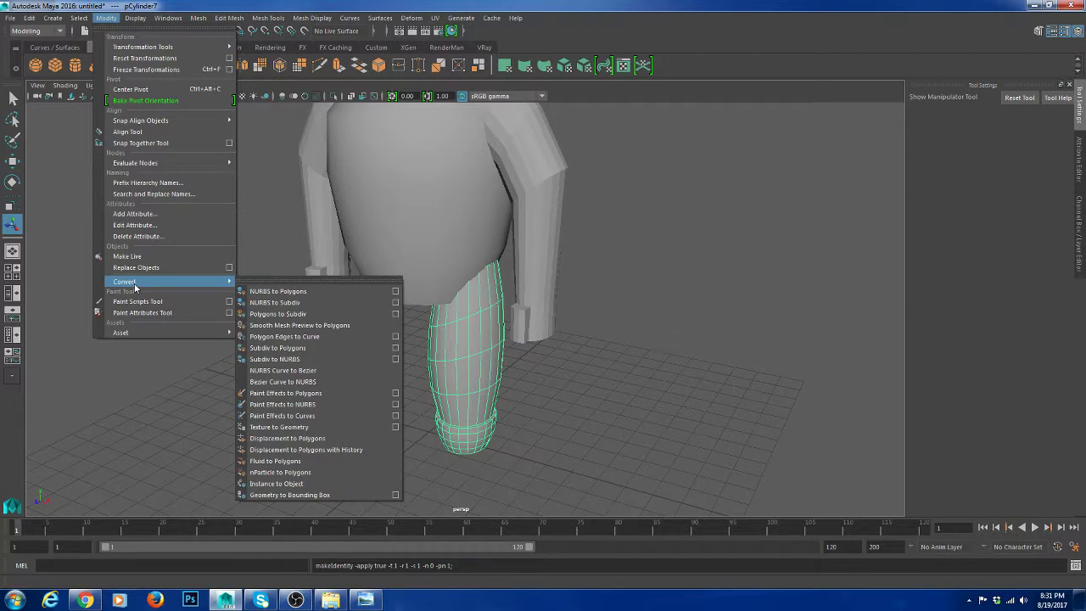
{"action": "left_click", "coordinate": [426, 306]}
{"action": "key", "text": "w"}
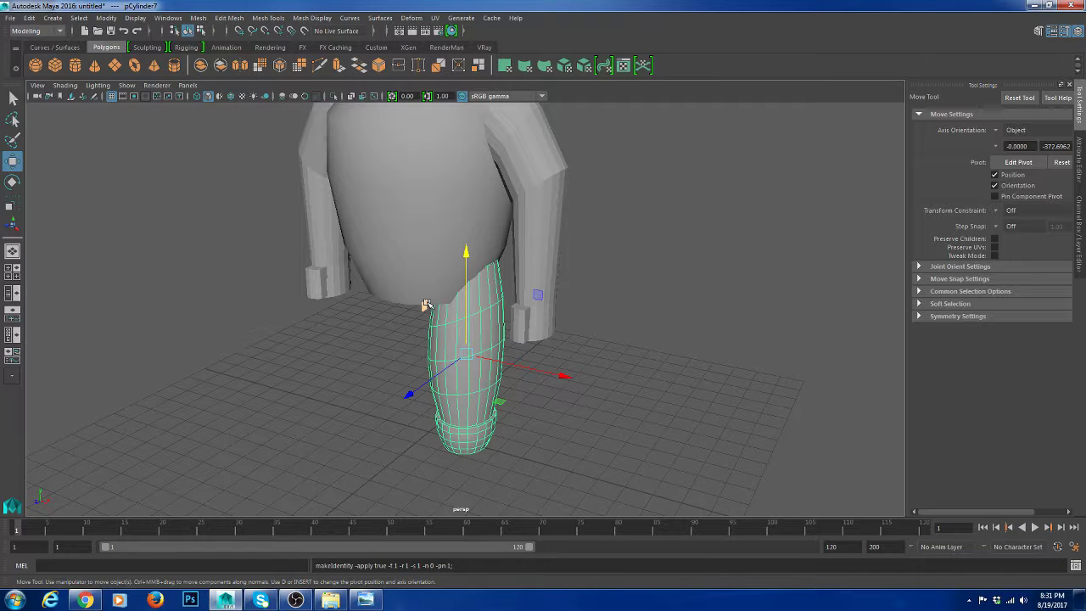
Move the combined leg's pivot onto the torso's vertical centre line in the front view
{"action": "left_click_drag", "start_coordinate": [427, 305], "coordinate": [382, 307], "text": "alt"}
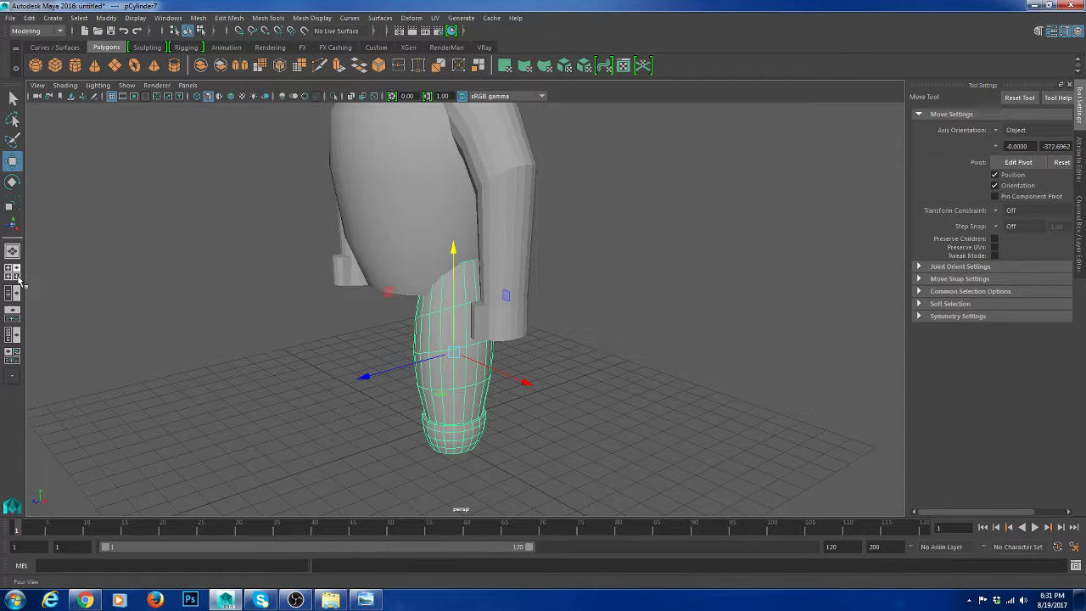
{"action": "left_click", "coordinate": [16, 279]}
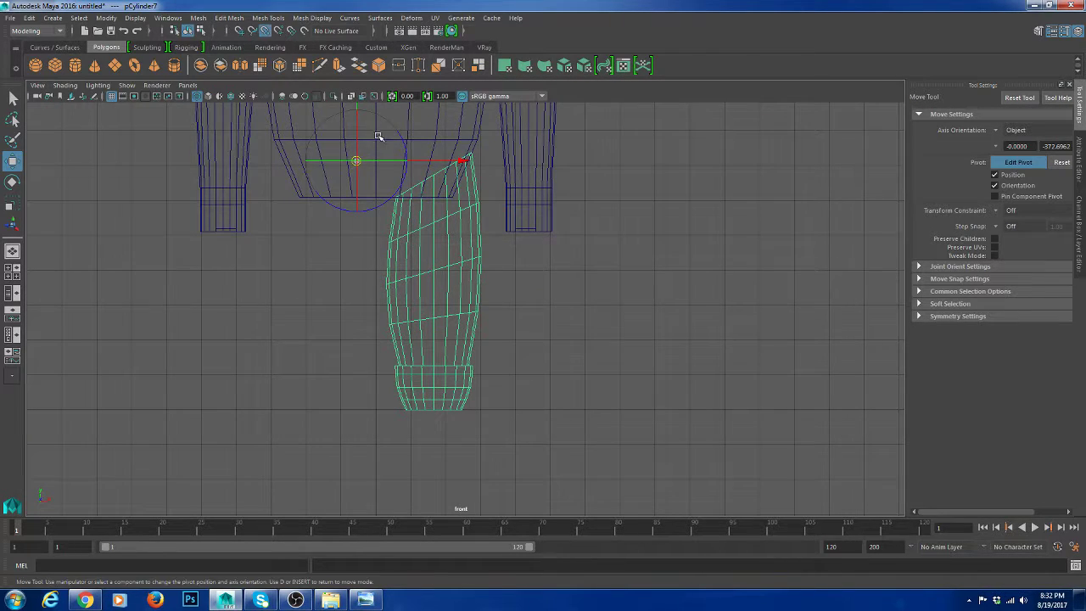
{"action": "left_click_drag", "start_coordinate": [373, 158], "coordinate": [363, 189]}
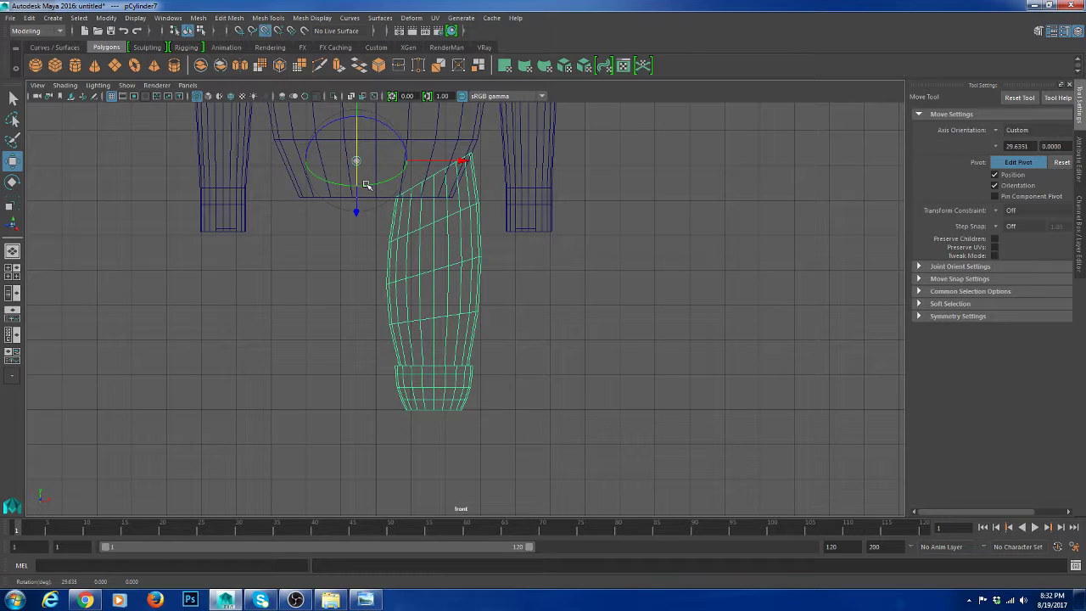
{"action": "key", "text": "space"}
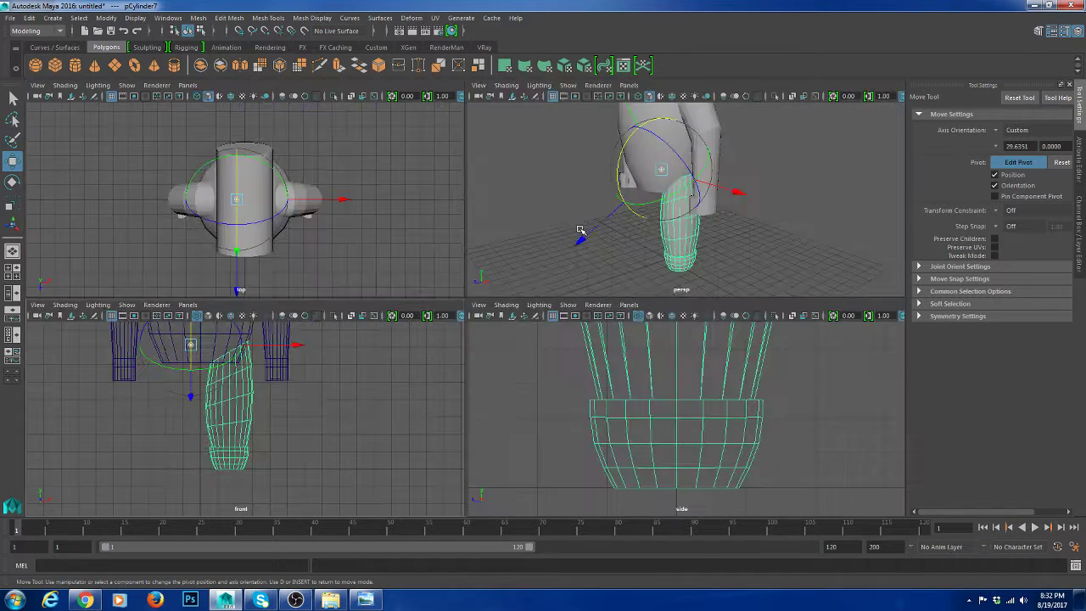
{"action": "key", "text": "space"}
Turn on wireframe on shaded in the perspective view and finish editing the leg's pivot
{"action": "mouse_move", "coordinate": [538, 283]}
{"action": "left_mouse_down", "text": "alt"}
{"action": "mouse_move", "coordinate": [507, 284]}
{"action": "mouse_move", "coordinate": [294, 162]}
{"action": "left_mouse_up", "text": "alt"}
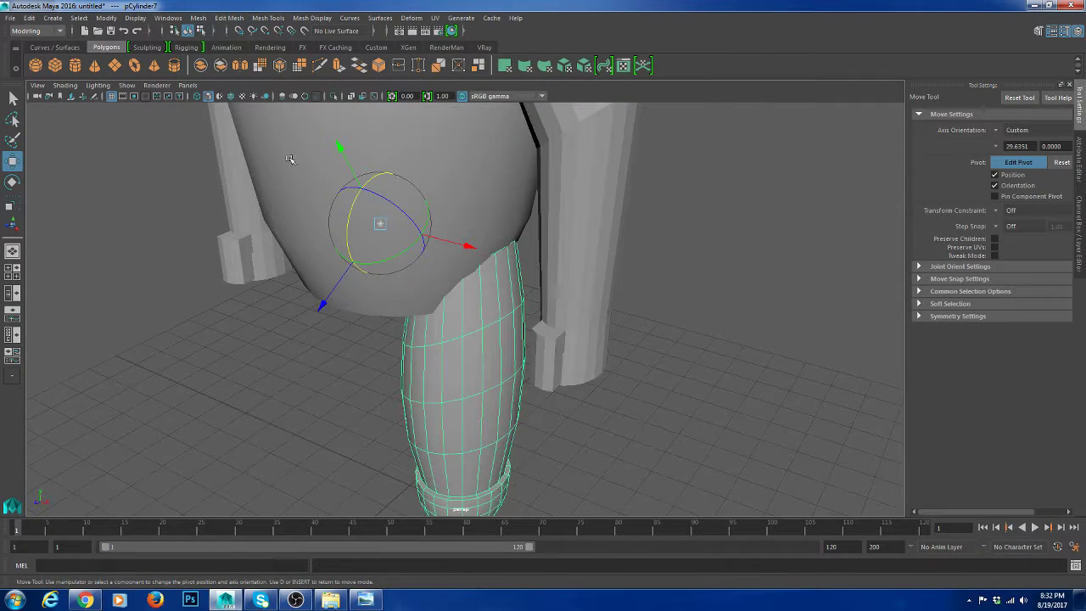
{"action": "left_click", "coordinate": [231, 97]}
{"action": "left_click_drag", "start_coordinate": [311, 230], "coordinate": [383, 285], "text": "alt"}
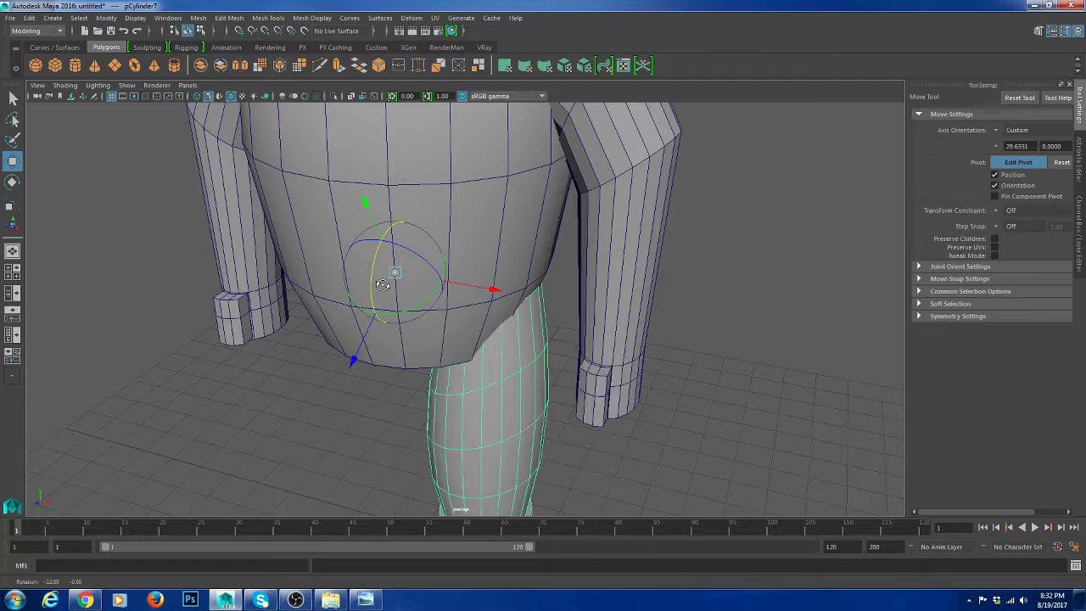
{"action": "scroll", "coordinate": [382, 284], "scroll_direction": "down", "scroll_amount": 5}
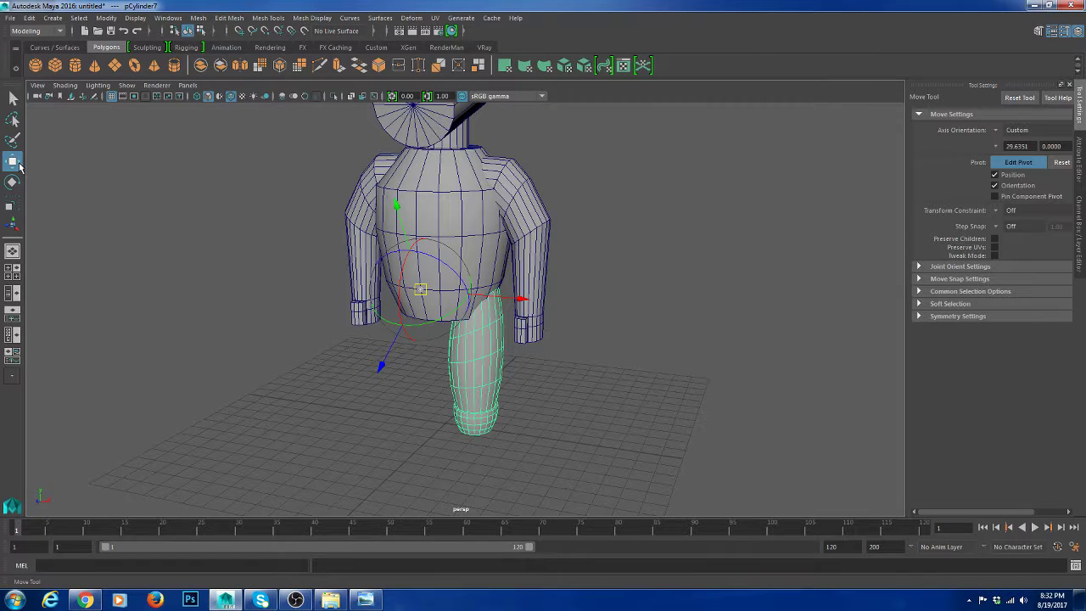
{"action": "key", "text": "d"}
Set the Move tool's axis orientation to Object and show the leg's transform channels
{"action": "left_click_drag", "start_coordinate": [379, 257], "coordinate": [411, 273], "text": "alt"}
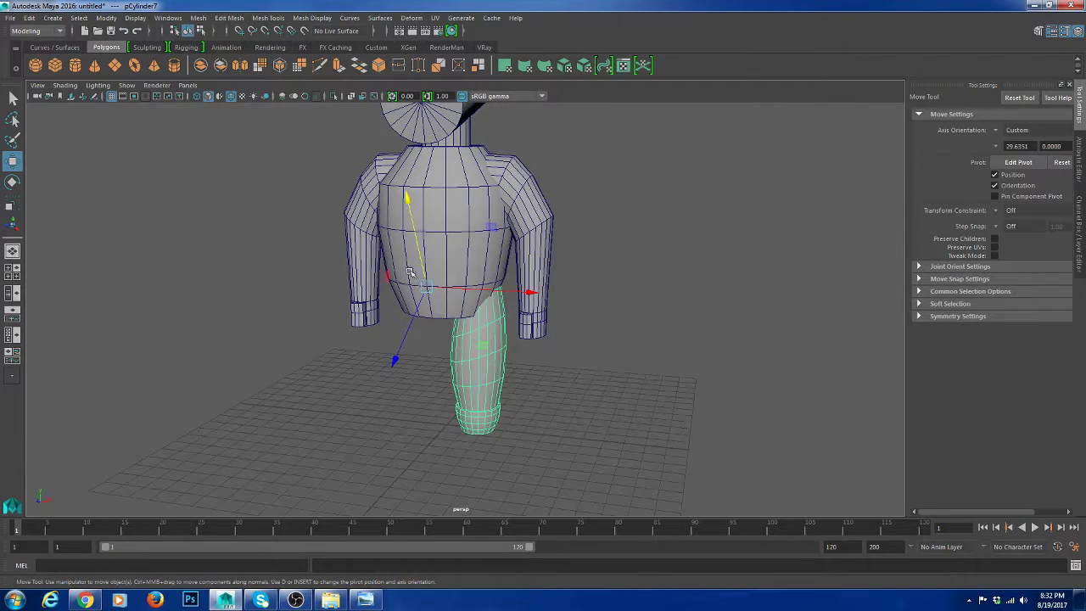
{"action": "scroll", "coordinate": [446, 303], "scroll_direction": "up", "scroll_amount": 3}
{"action": "left_click_drag", "start_coordinate": [450, 289], "coordinate": [402, 282], "text": "alt"}
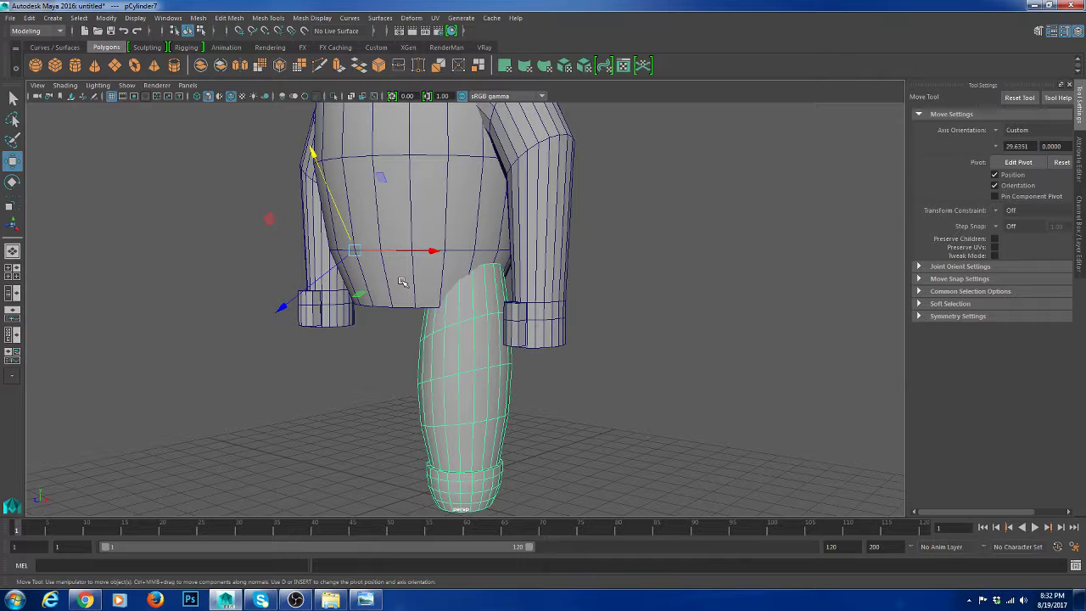
{"action": "left_click_drag", "start_coordinate": [383, 231], "coordinate": [447, 304]}
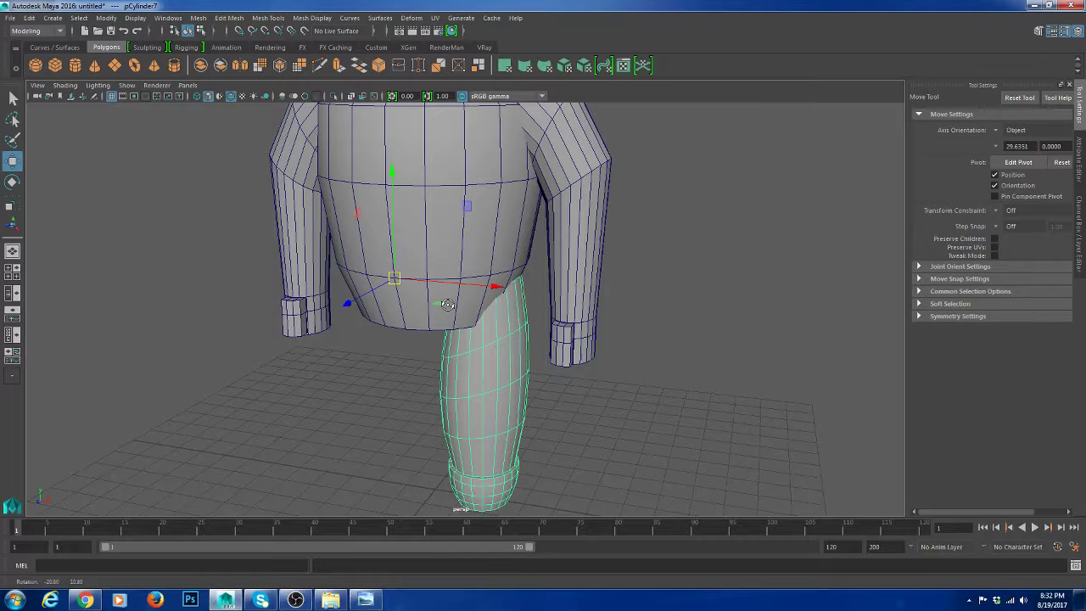
{"action": "key", "text": "ctrl+a"}
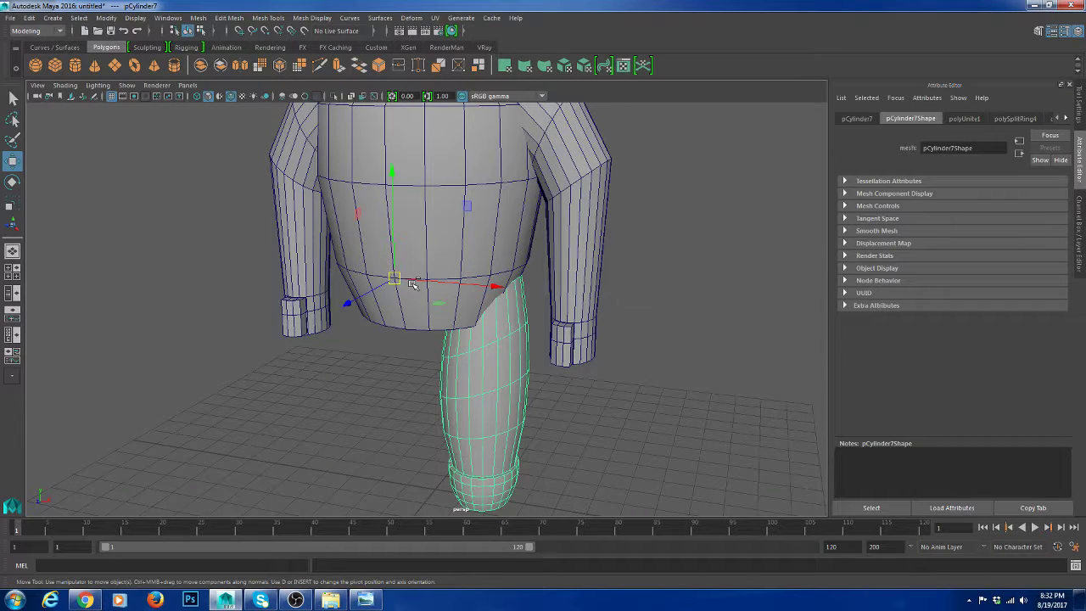
{"action": "key", "text": "ctrl+a"}
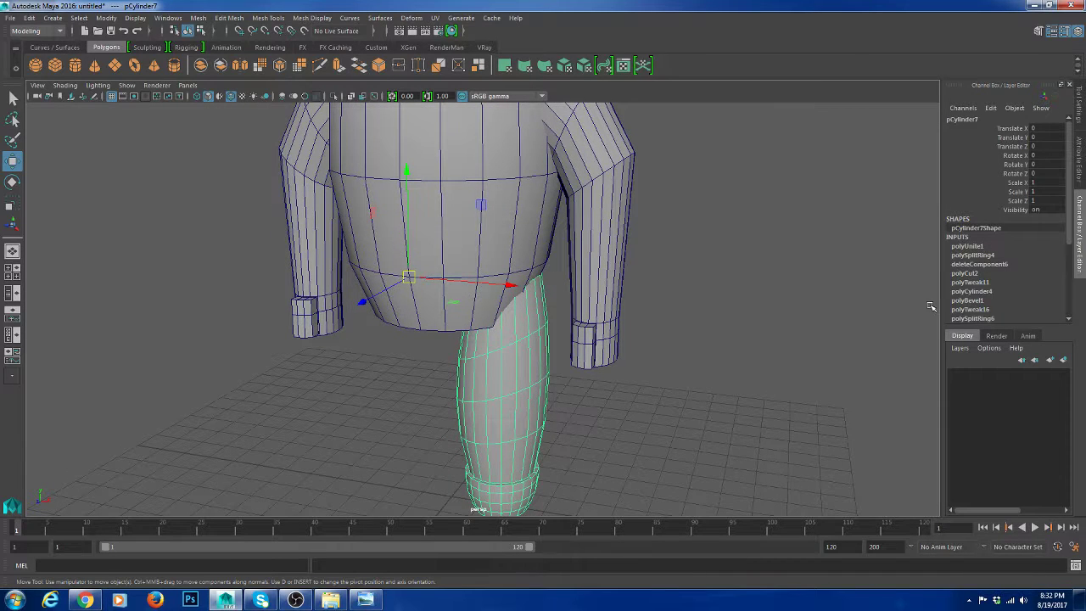
Duplicate the combined leg and mirror the copy to the torso's other side with an X scale of -1
{"action": "key", "text": "ctrl+d"}
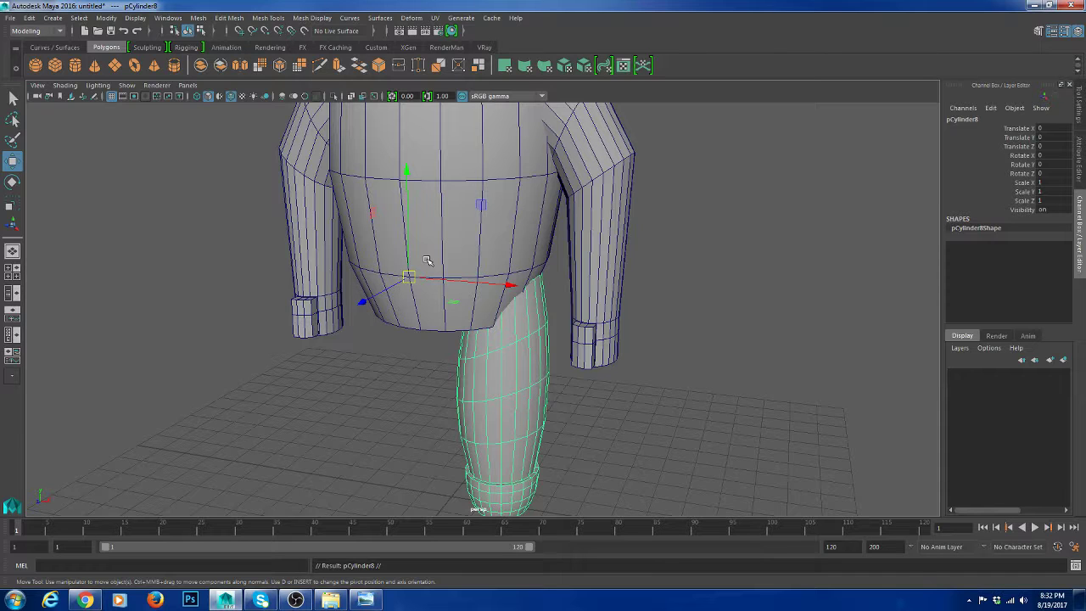
{"action": "key", "text": "r"}
{"action": "left_click_drag", "start_coordinate": [502, 285], "coordinate": [509, 284]}
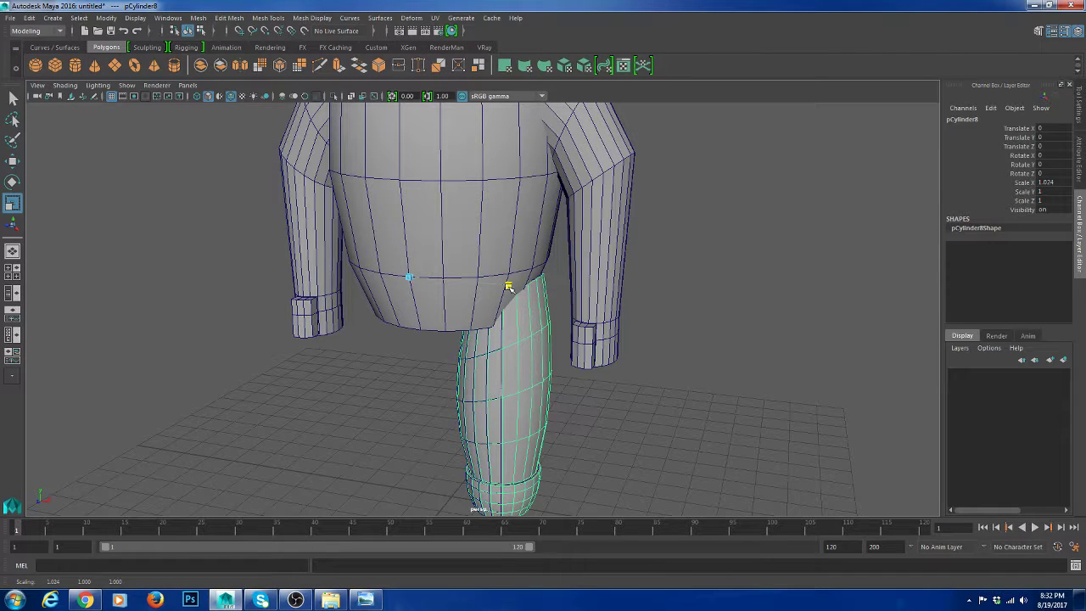
{"action": "left_click_drag", "start_coordinate": [509, 287], "coordinate": [314, 270]}
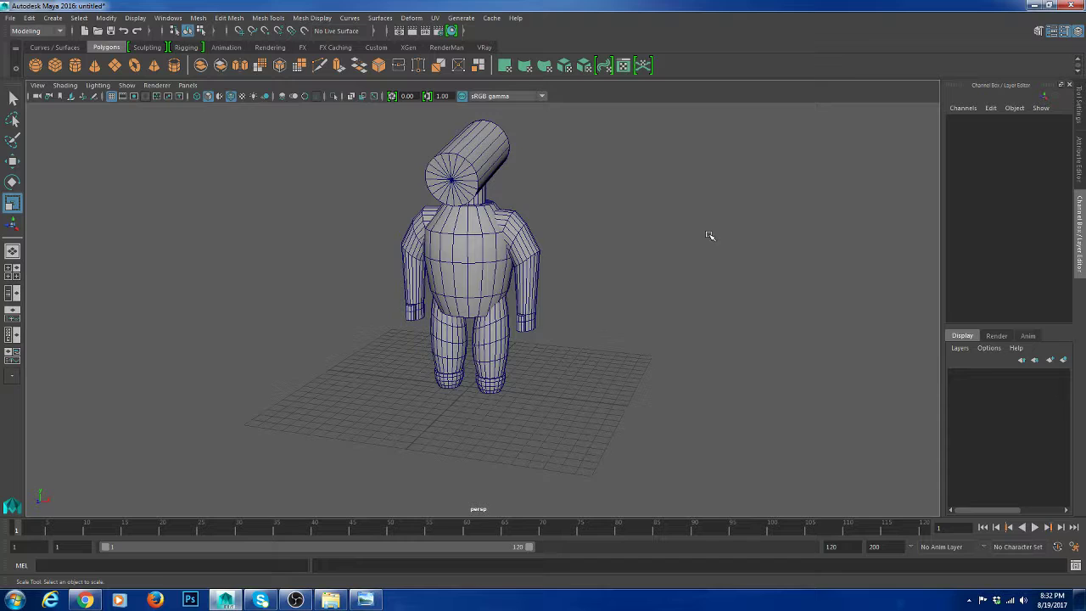
{"action": "mouse_move", "coordinate": [636, 293]}
{"action": "left_mouse_down", "text": "alt"}
{"action": "mouse_move", "coordinate": [718, 272]}
{"action": "mouse_move", "coordinate": [670, 274]}
{"action": "mouse_move", "coordinate": [653, 291]}
{"action": "left_mouse_up", "text": "alt"}
{"action": "scroll", "coordinate": [653, 291], "scroll_direction": "up", "scroll_amount": 4}
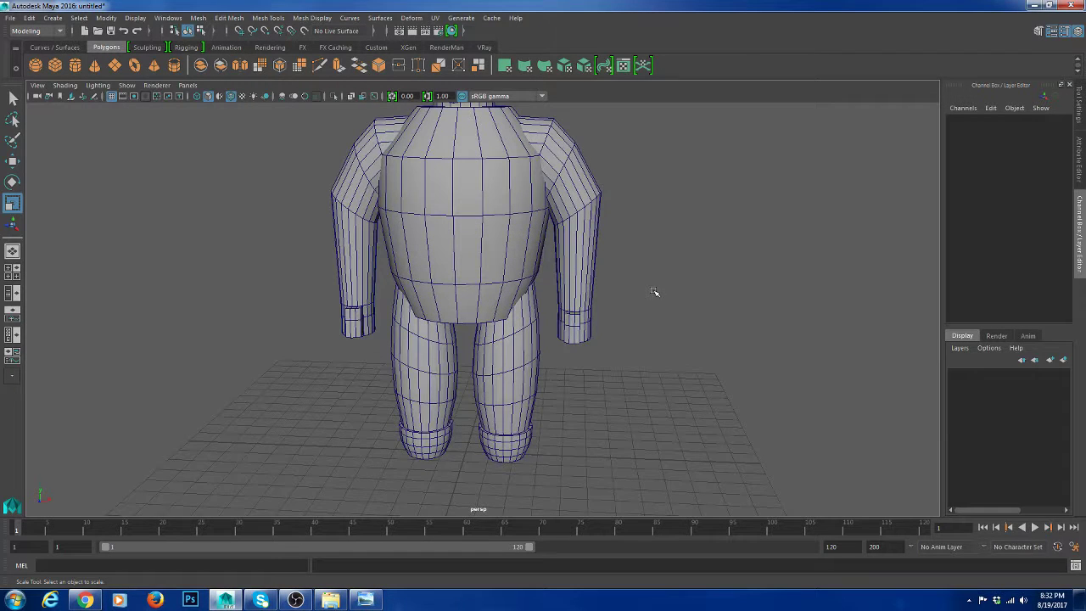
Turn off wireframe on shaded in the perspective view to show the whole character with plain shading
{"action": "left_click", "coordinate": [234, 97]}
{"action": "scroll", "coordinate": [502, 251], "scroll_direction": "down", "scroll_amount": 5}
{"action": "mouse_move", "coordinate": [502, 251]}
{"action": "left_mouse_down", "text": "alt"}
{"action": "mouse_move", "coordinate": [554, 260]}
{"action": "mouse_move", "coordinate": [543, 257]}
{"action": "left_mouse_up", "text": "alt"}
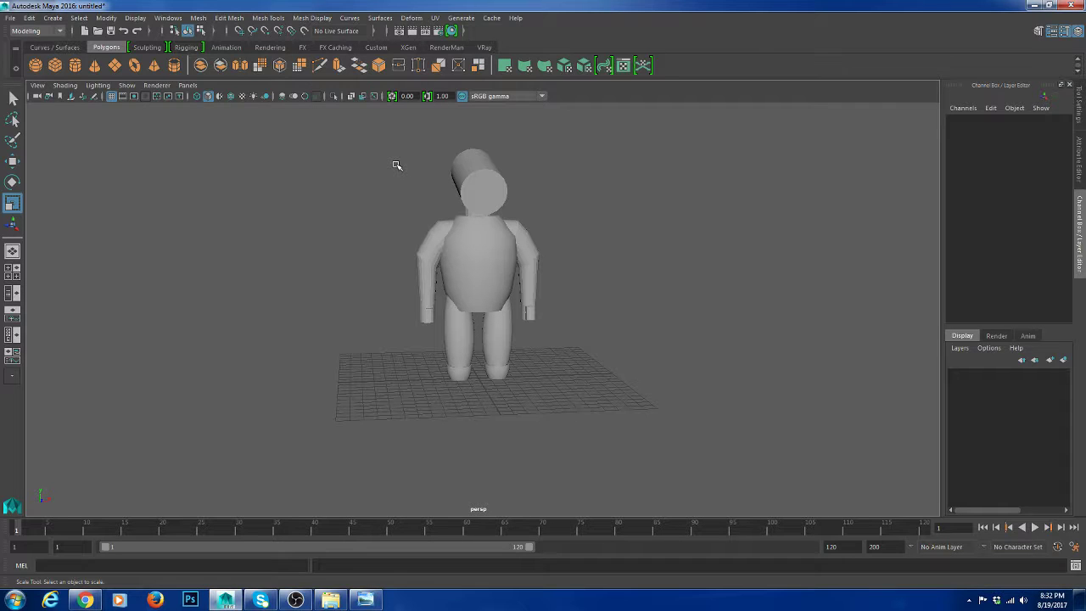
Select all the character's parts, bring up the Attribute Editor, and clear the selection
{"action": "left_click_drag", "start_coordinate": [396, 165], "coordinate": [594, 394]}
{"action": "left_click_drag", "start_coordinate": [624, 331], "coordinate": [541, 324], "text": "alt"}
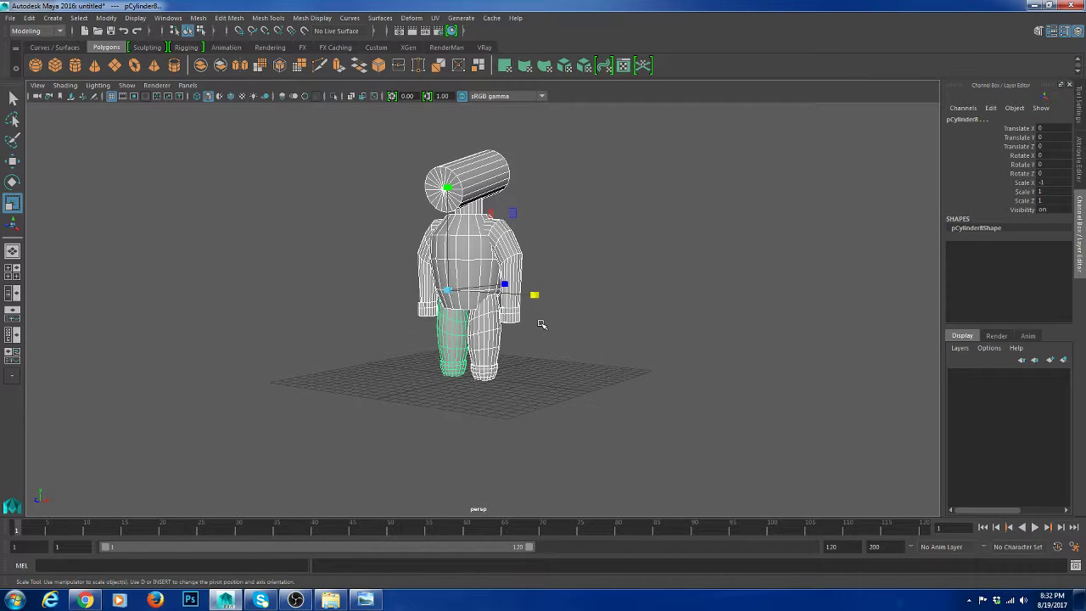
{"action": "scroll", "coordinate": [498, 249], "scroll_direction": "up", "scroll_amount": 3}
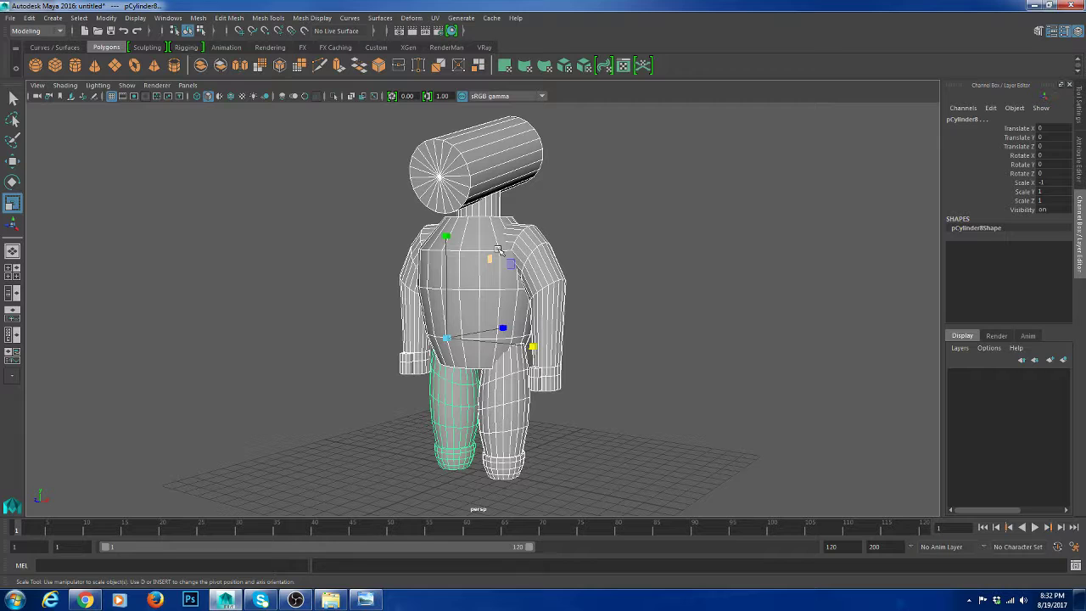
{"action": "left_click_drag", "start_coordinate": [543, 332], "coordinate": [659, 345], "text": "alt"}
{"action": "key", "text": "ctrl+a"}
{"action": "left_click", "coordinate": [660, 345]}
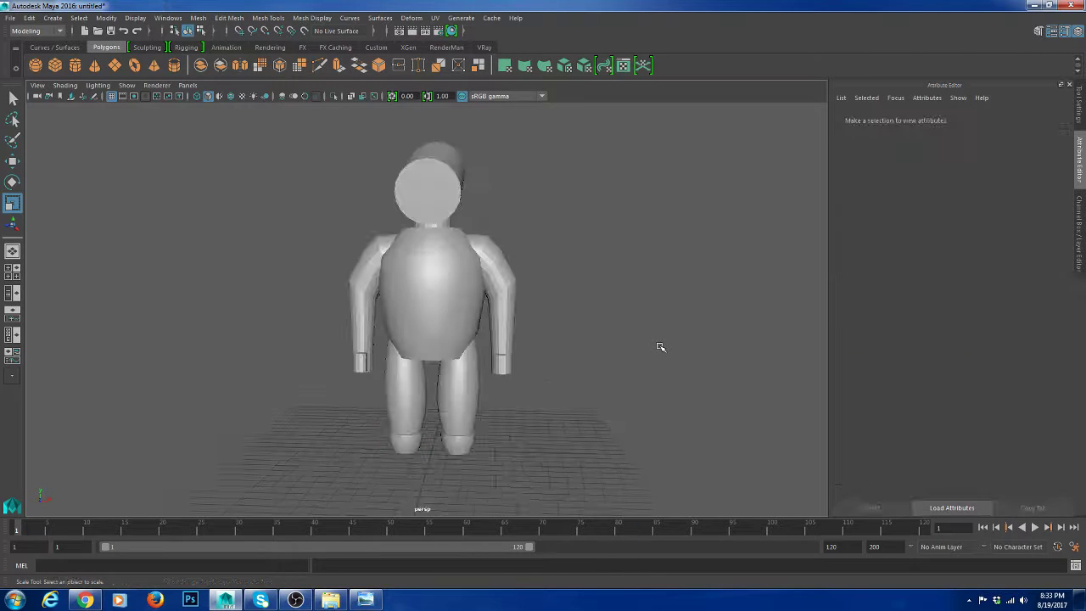